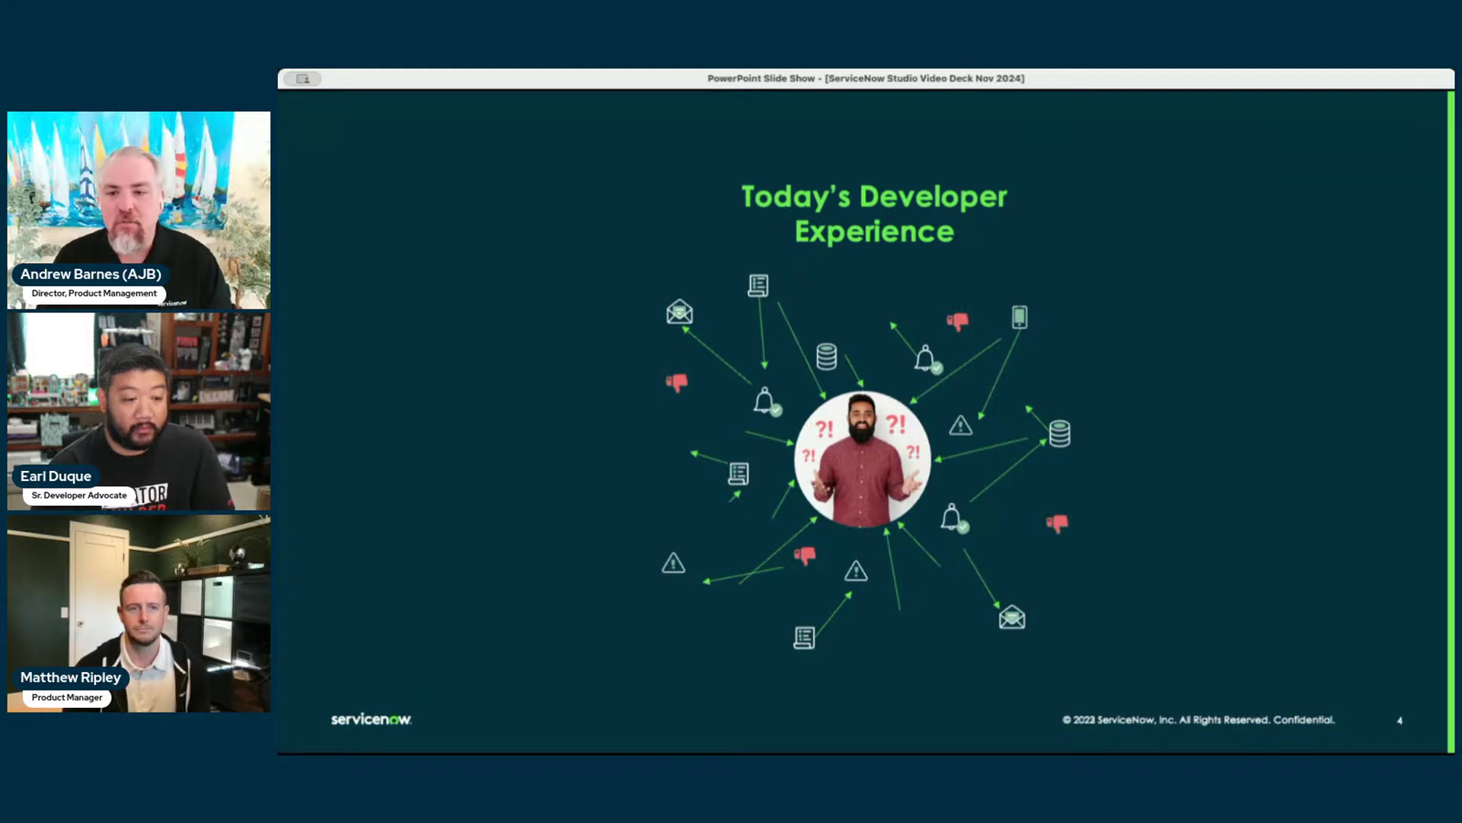
key(Right)
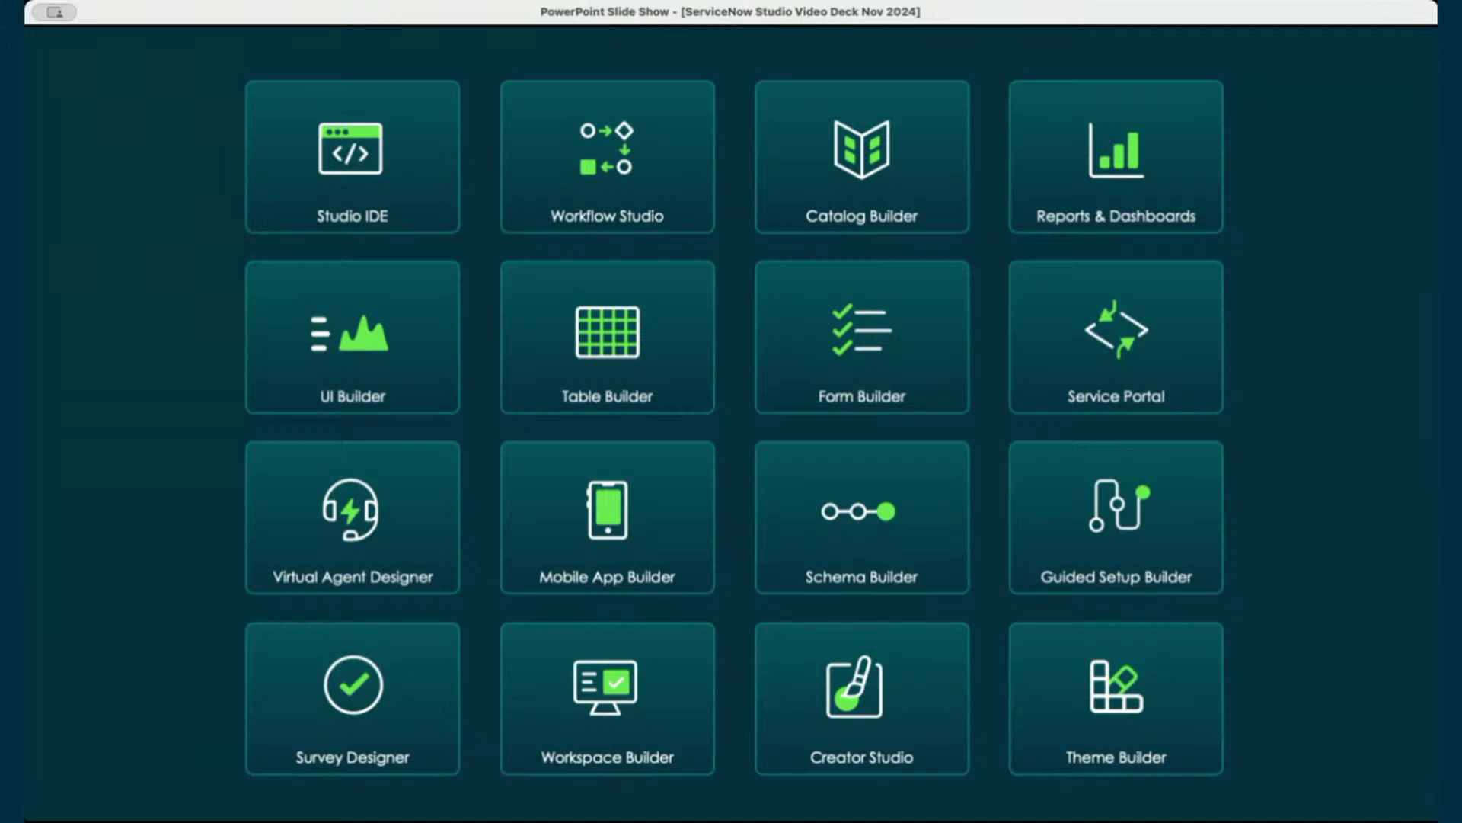
key(Right)
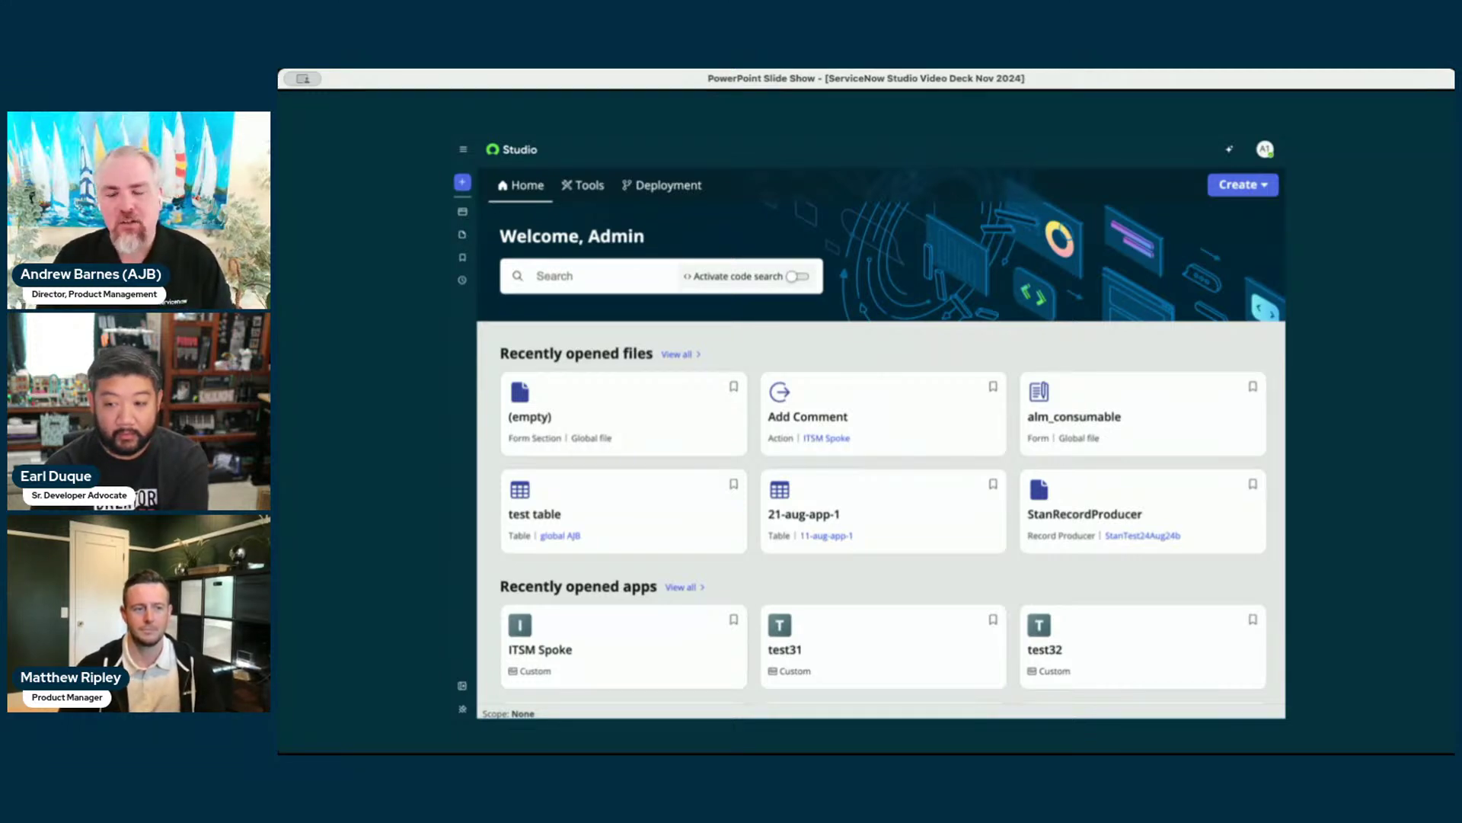
key(Right)
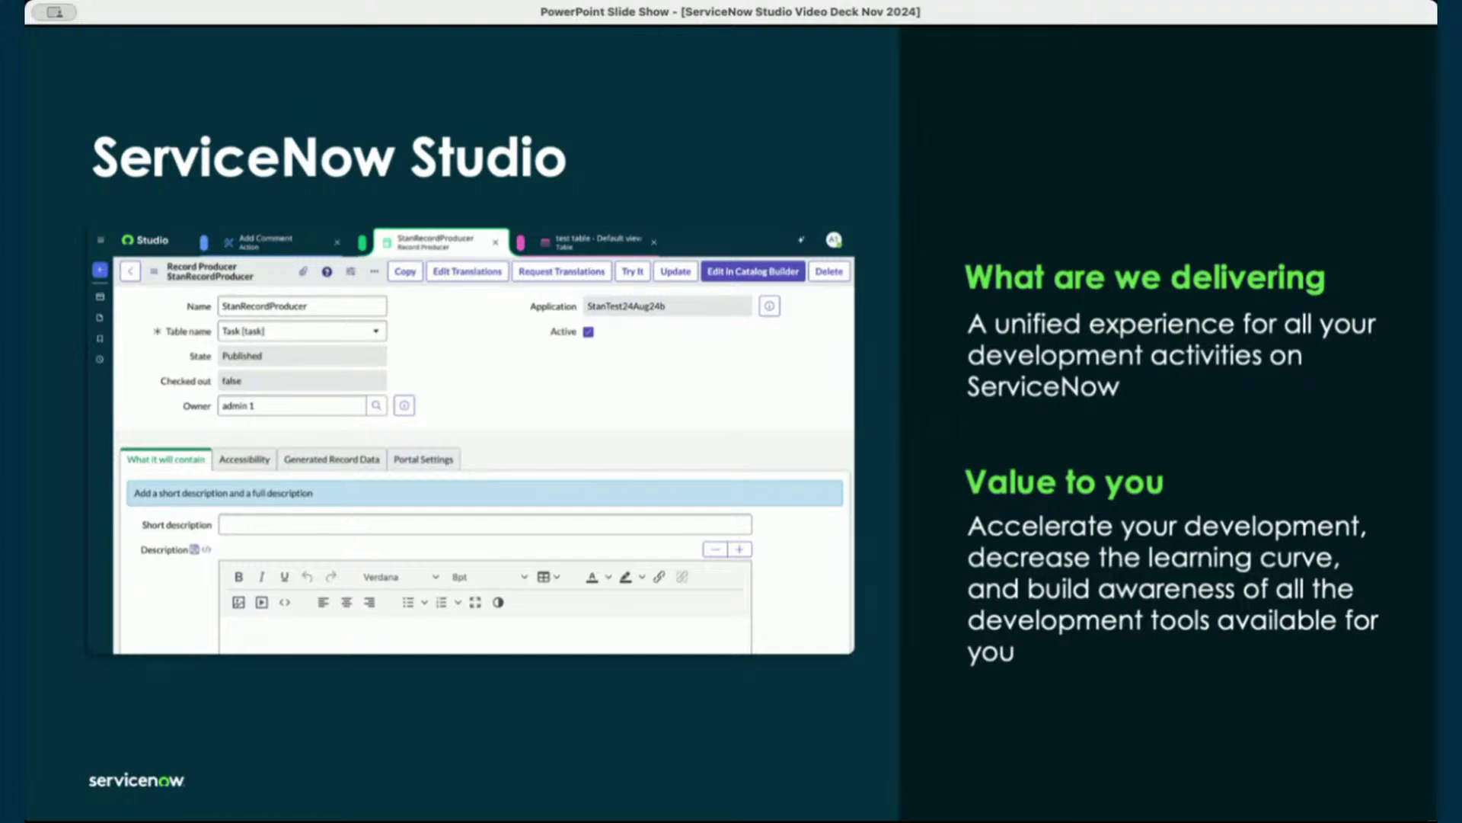
key(Right)
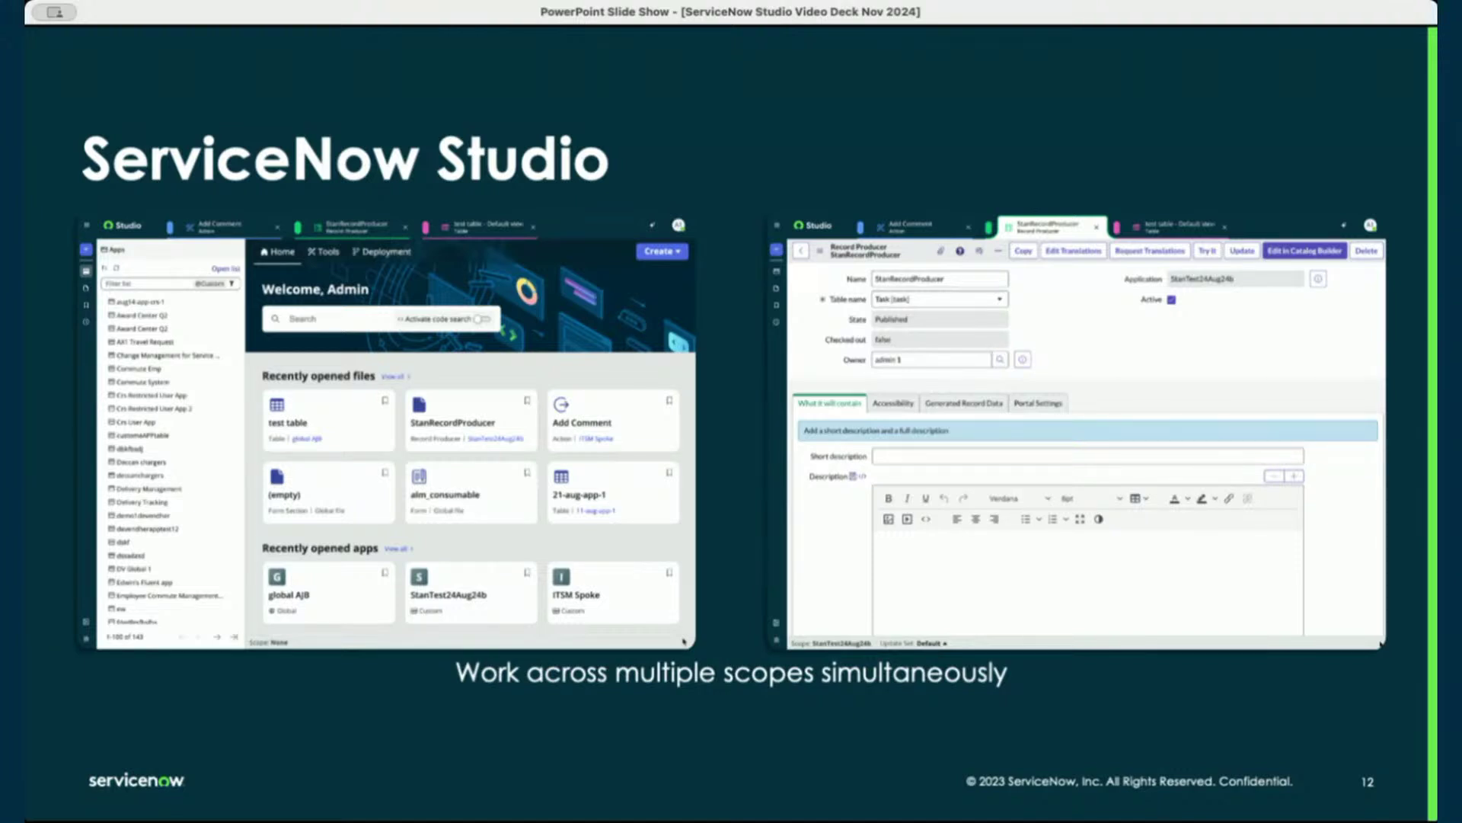
key(Right)
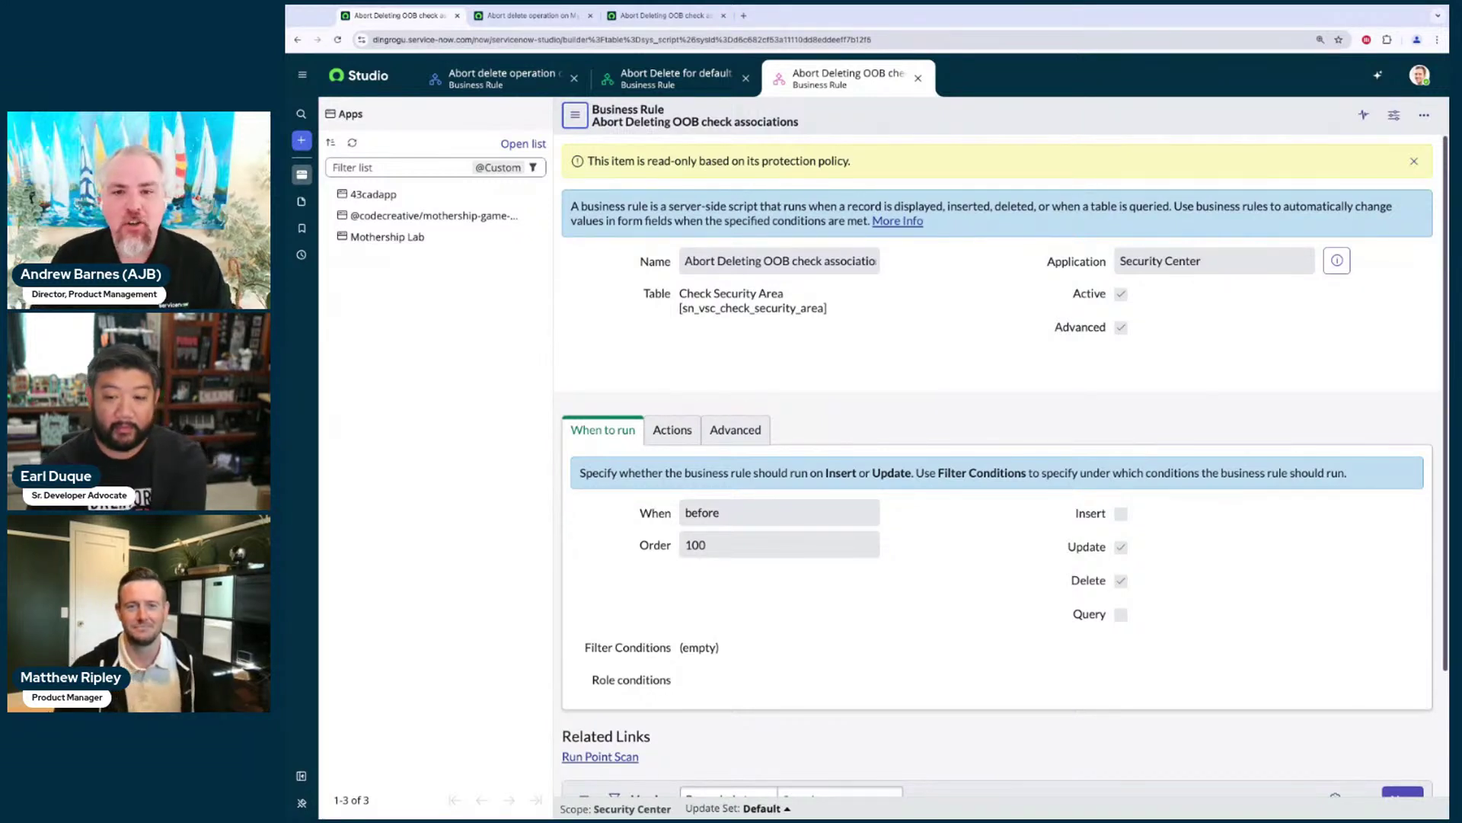
Review the classic business rule forms, examining the script and action settings of Abort delete operation on My Items
click(655, 17)
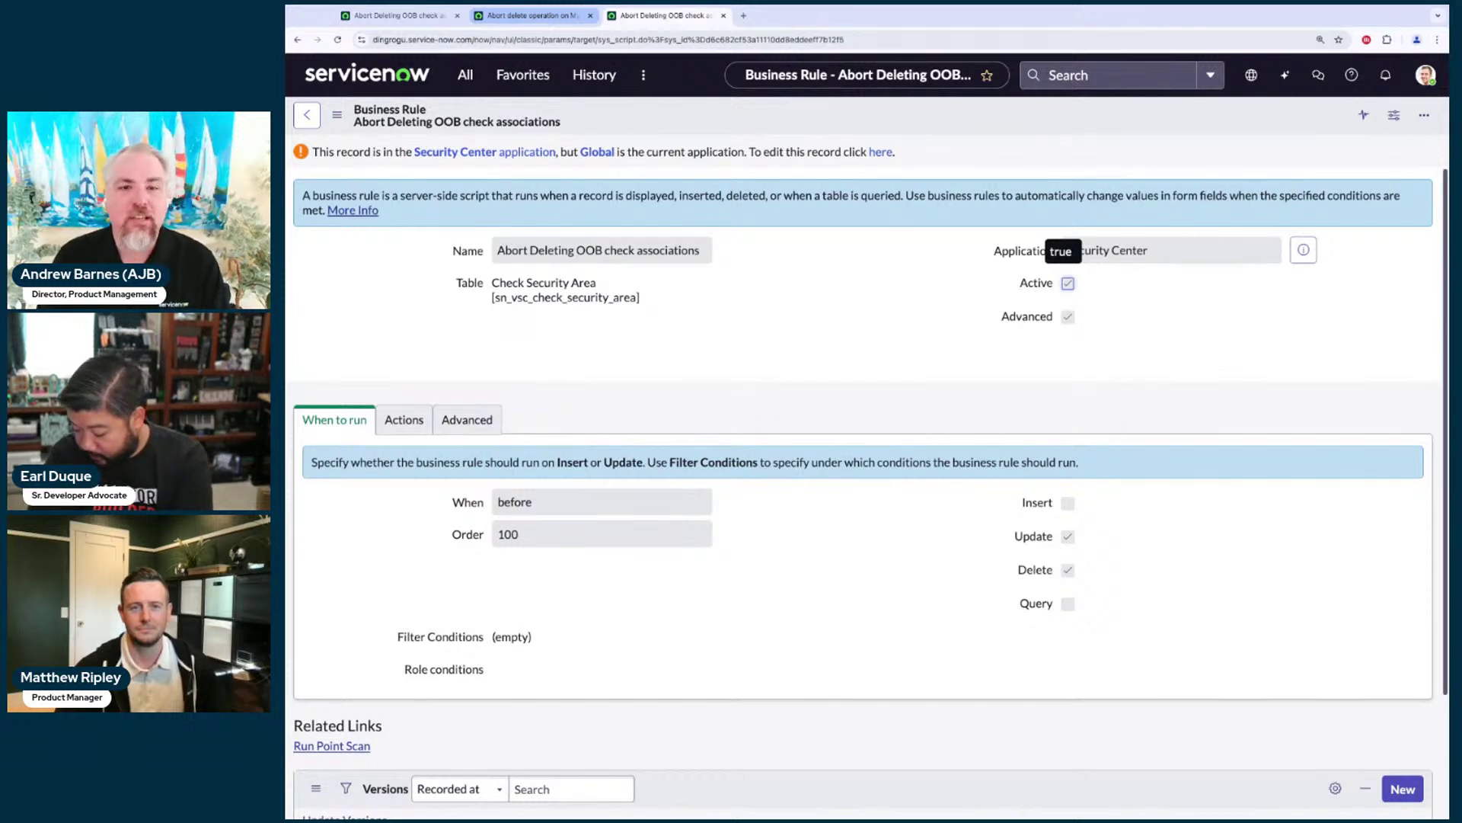
click(525, 15)
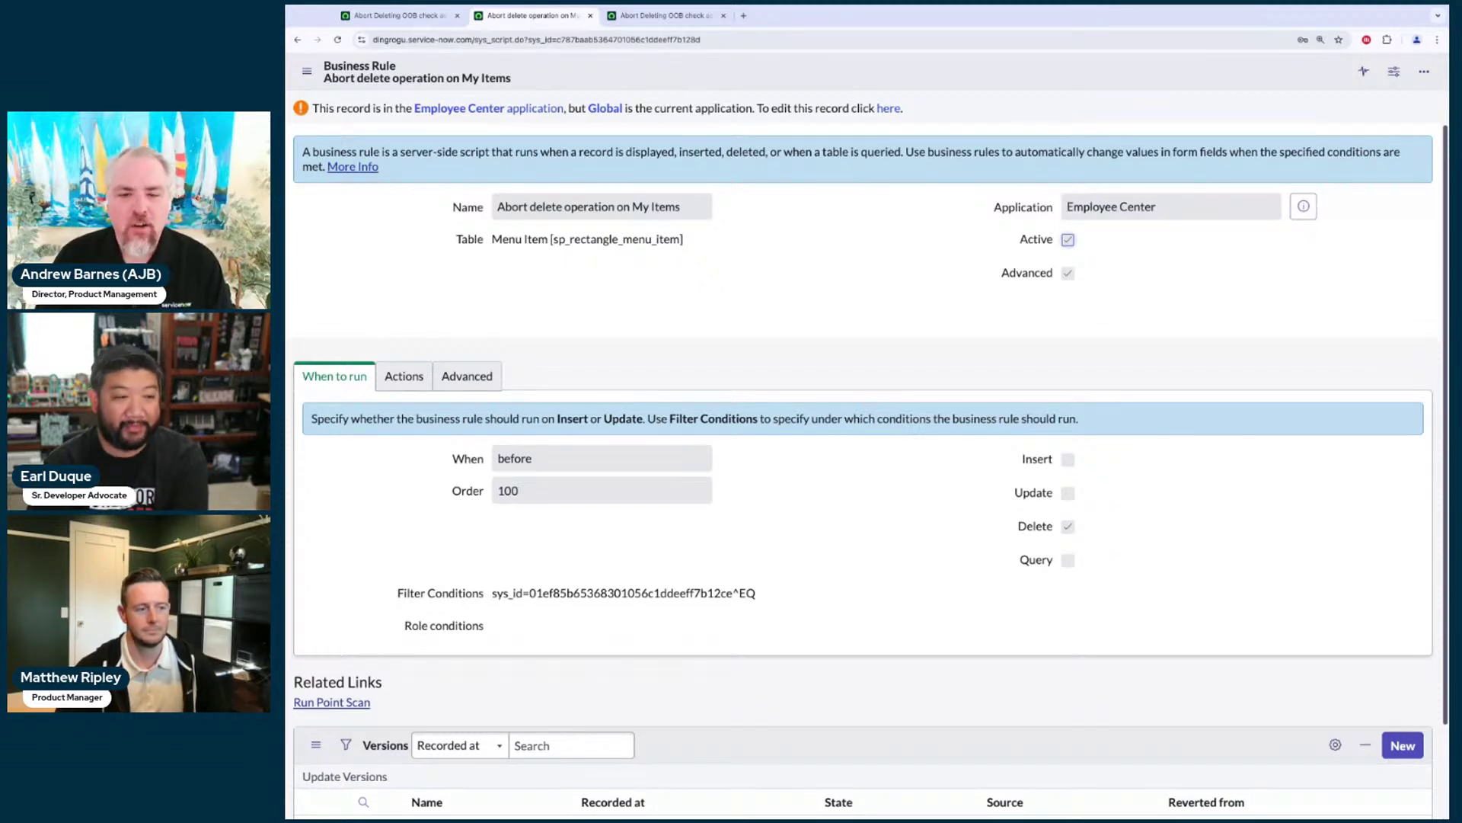
click(471, 378)
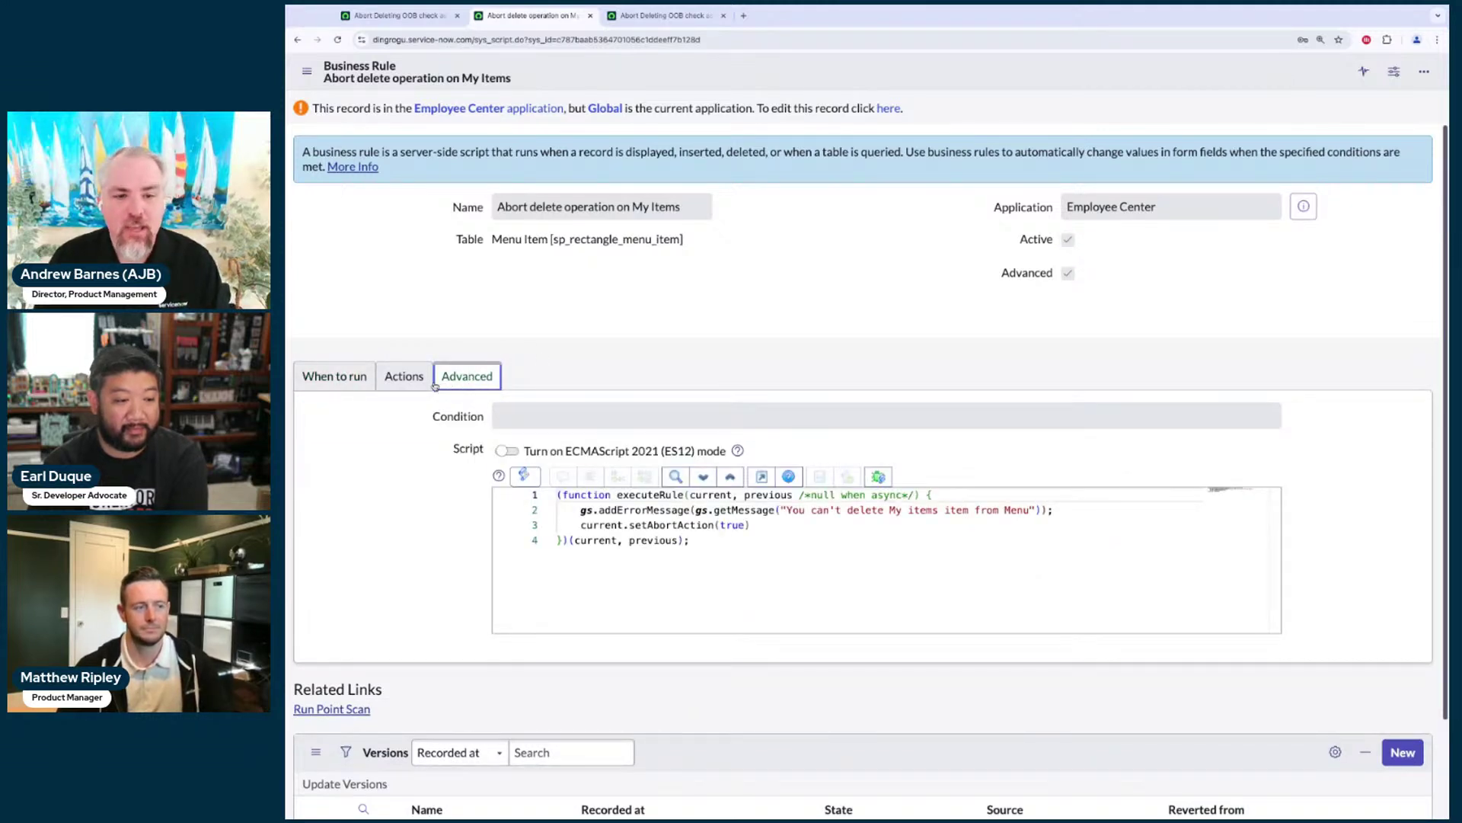
click(404, 377)
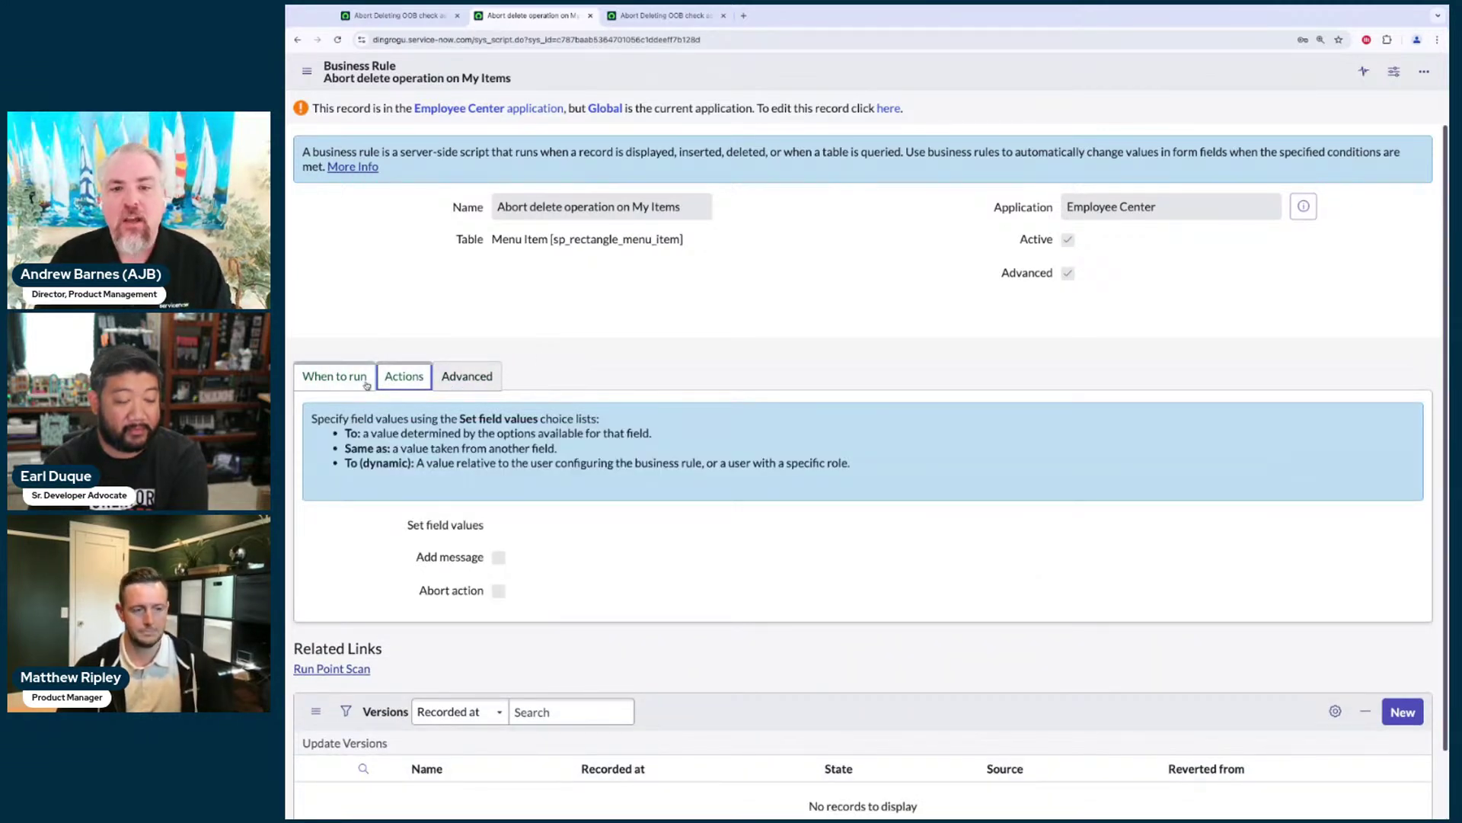
Close the two browser pages that show the business rules in the classic form view
click(653, 15)
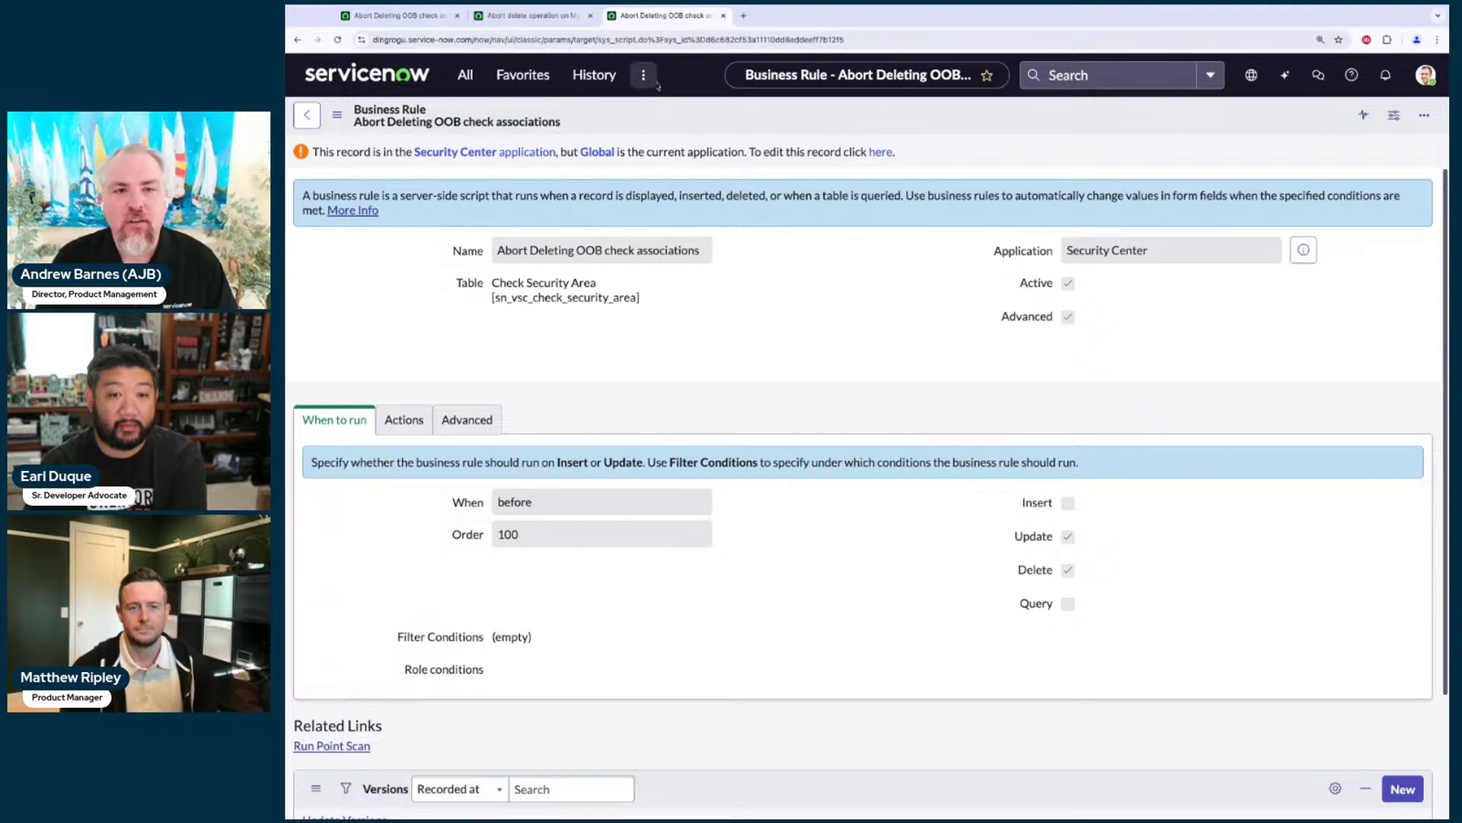
click(591, 16)
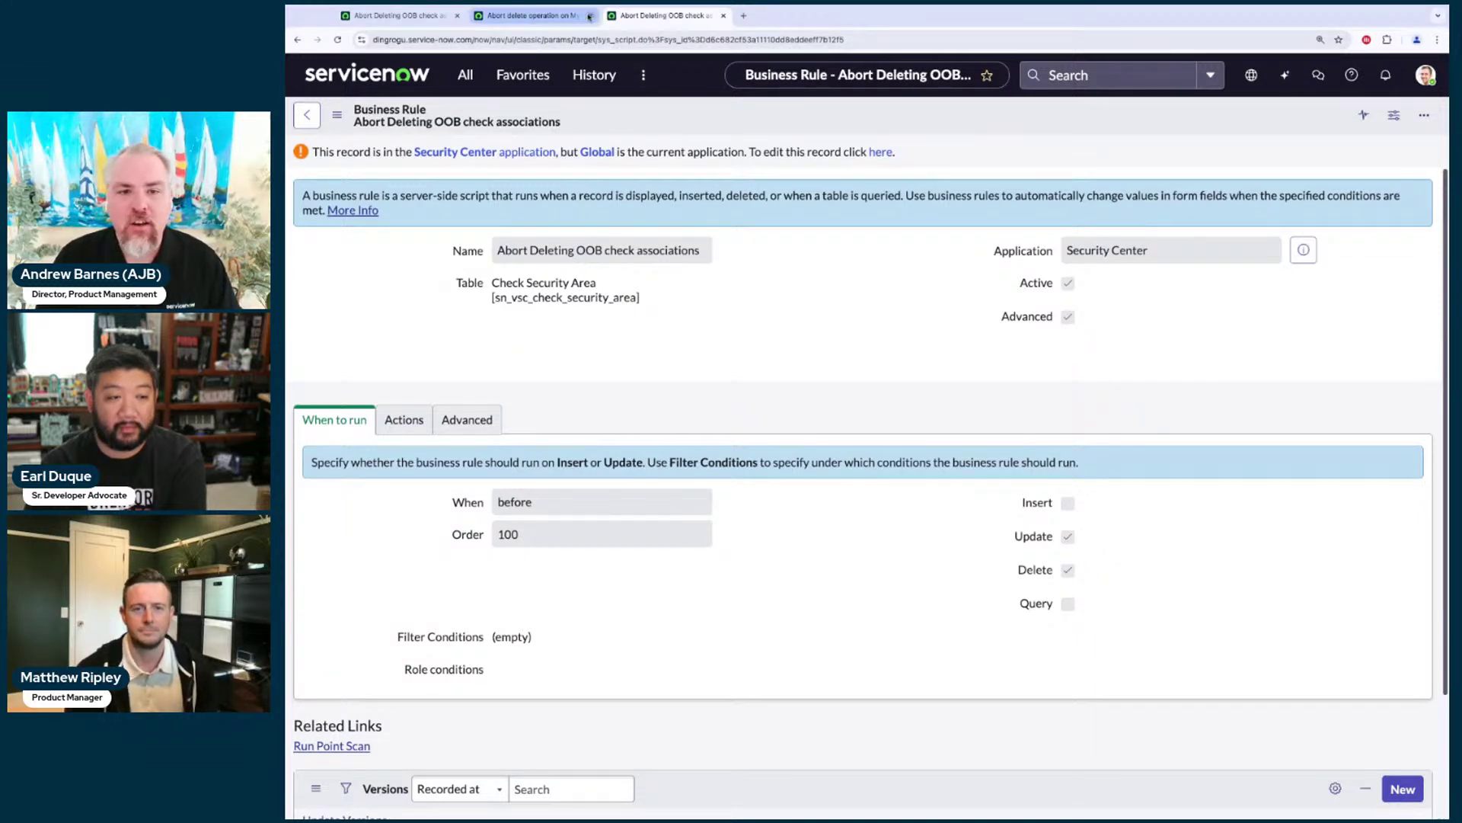
click(591, 16)
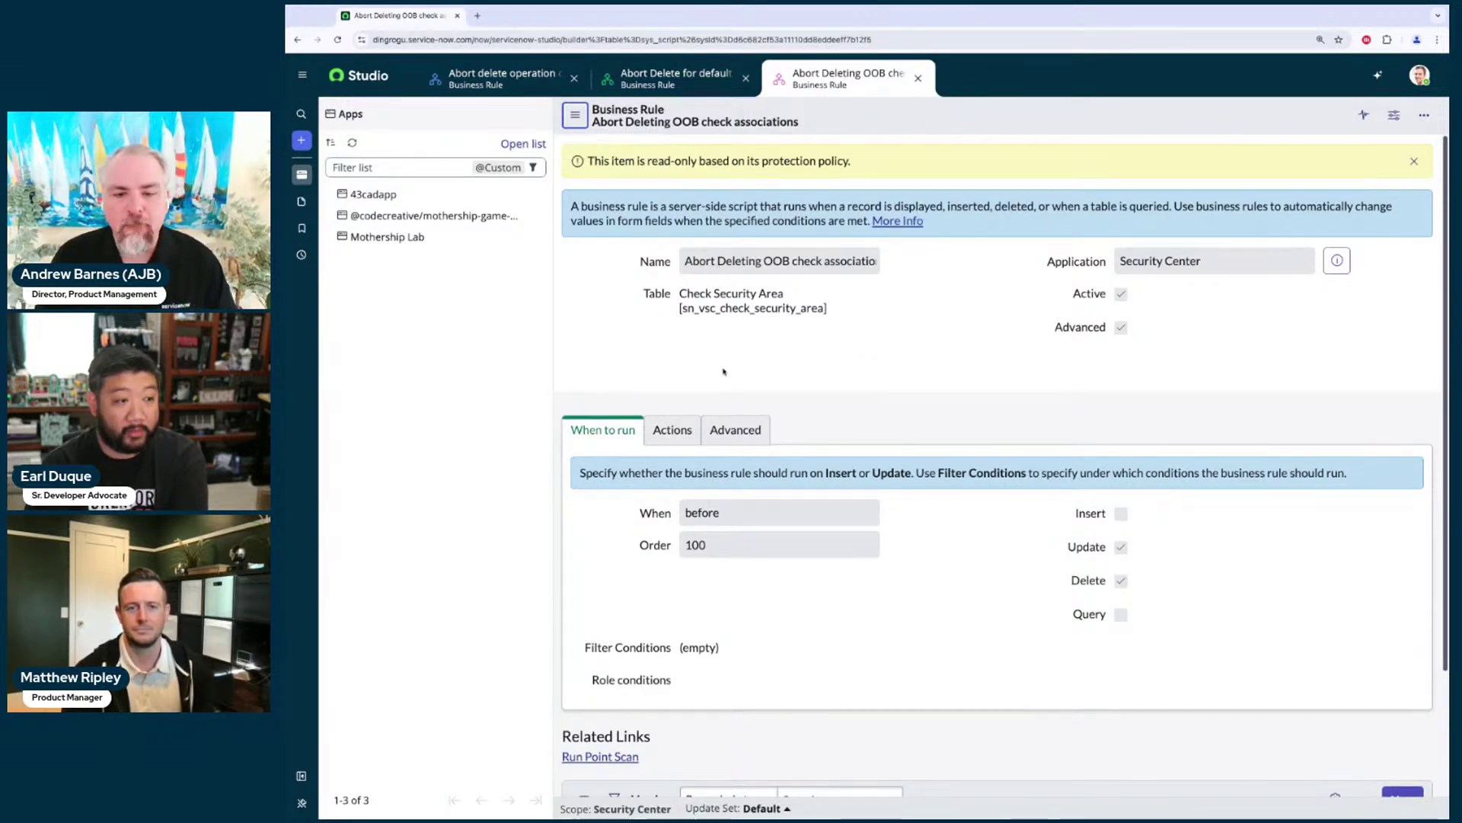
Examine the advanced script of the Abort delete operation on My Items business rule in Studio
click(495, 79)
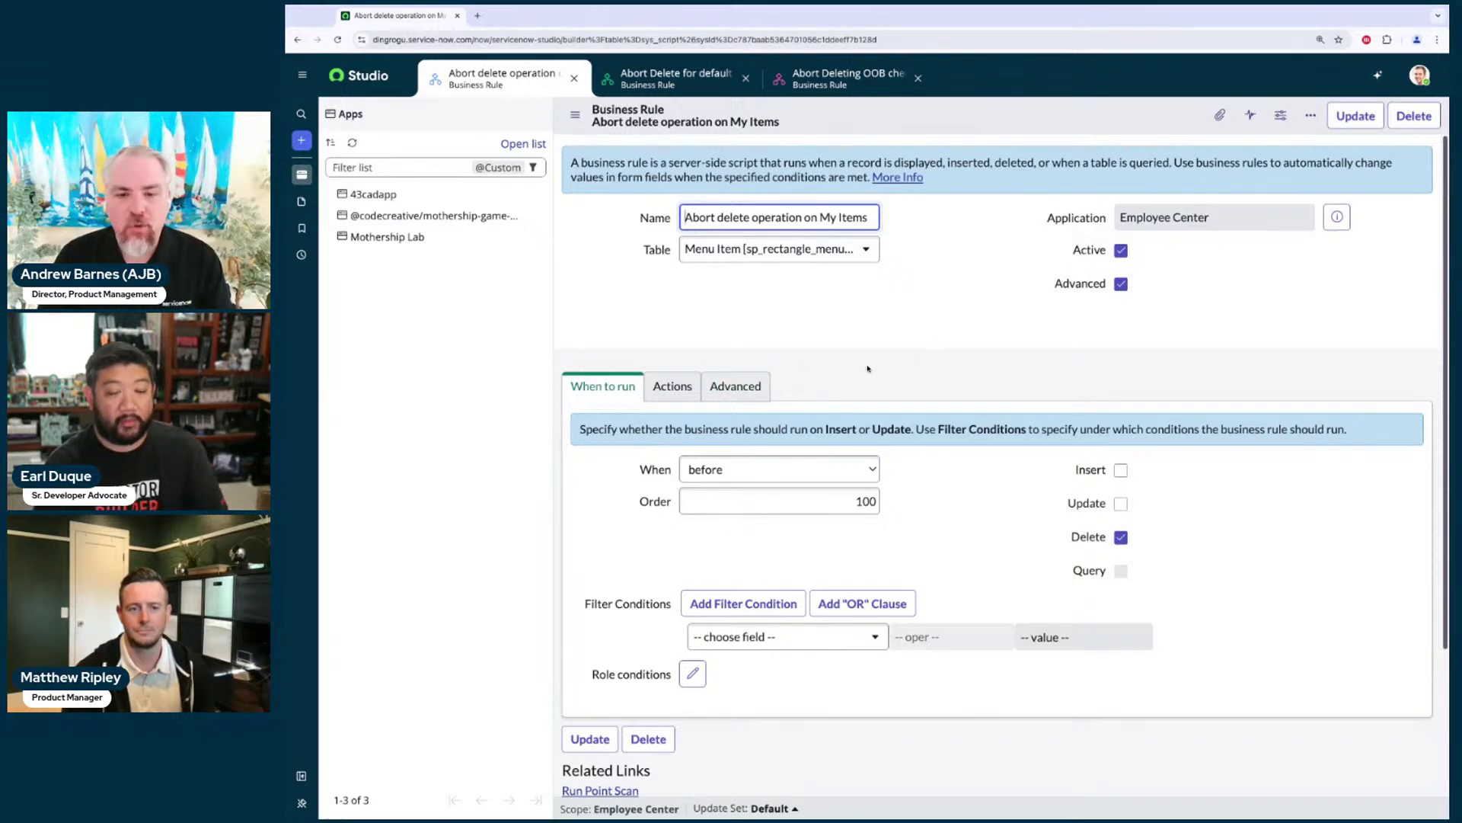
click(754, 386)
click(843, 589)
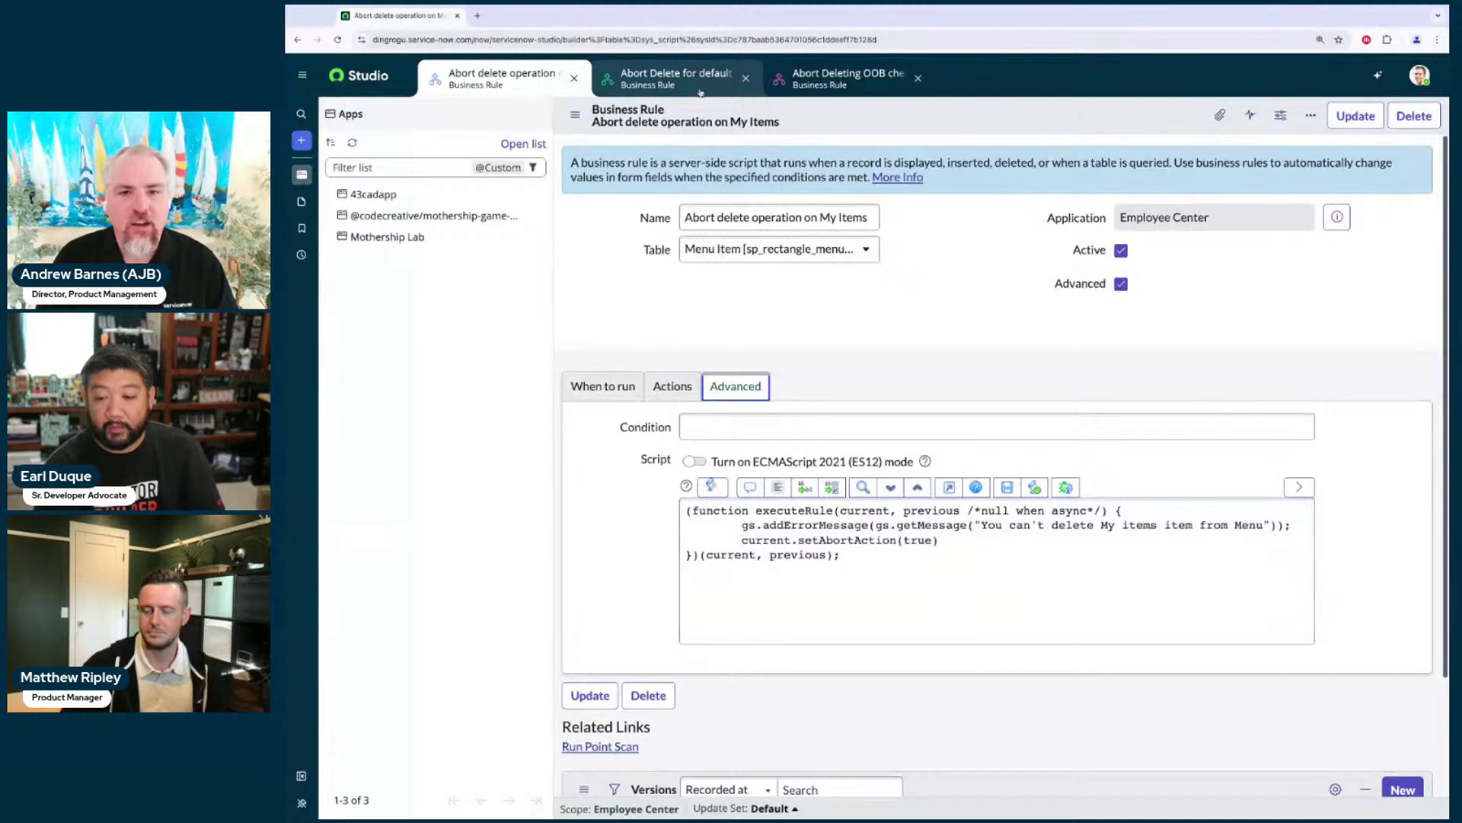
Add the comment //newcomment after the if block in the script of the Abort Delete for default quick links business rule
click(698, 89)
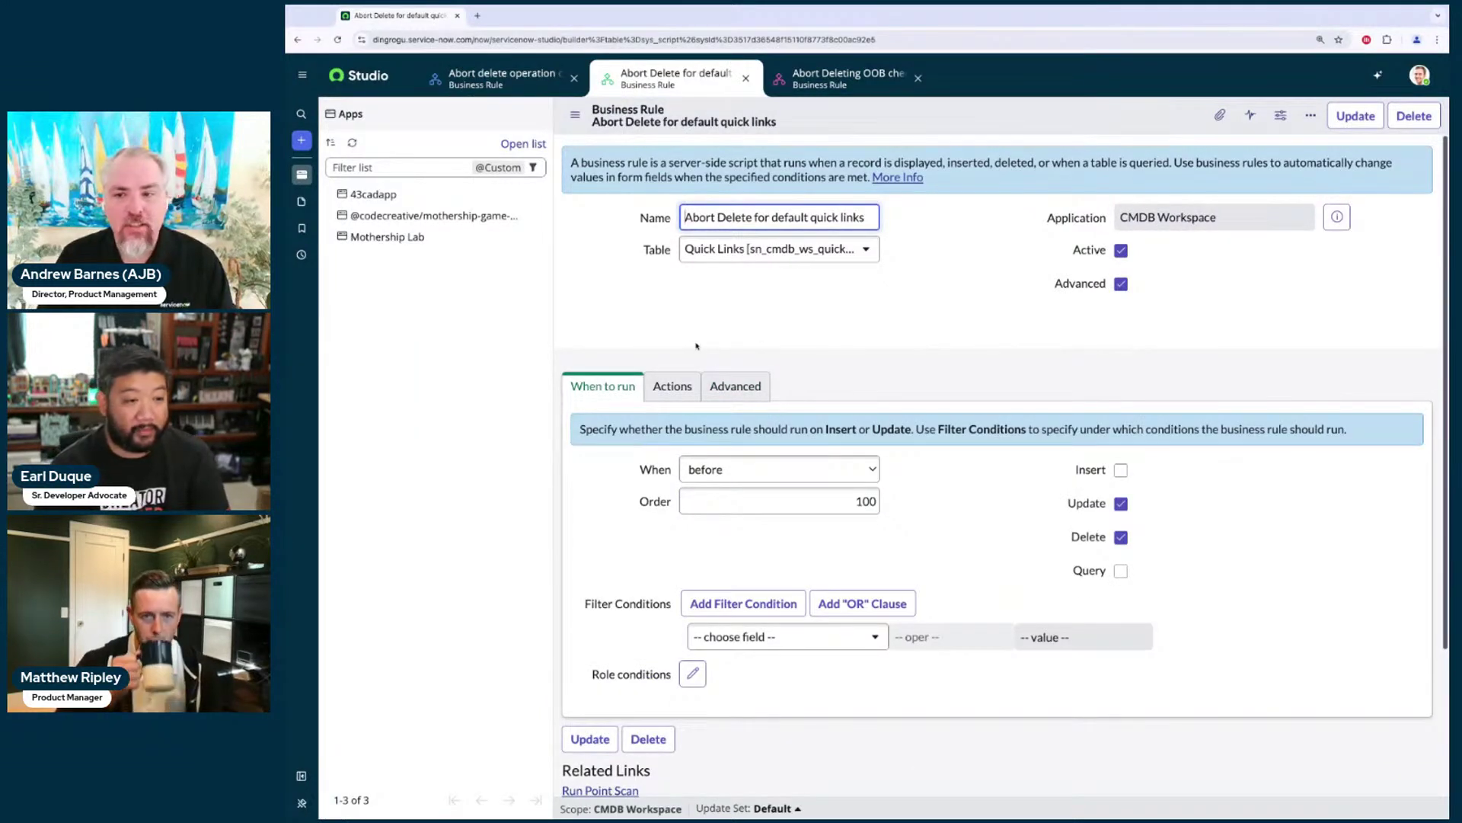
click(742, 386)
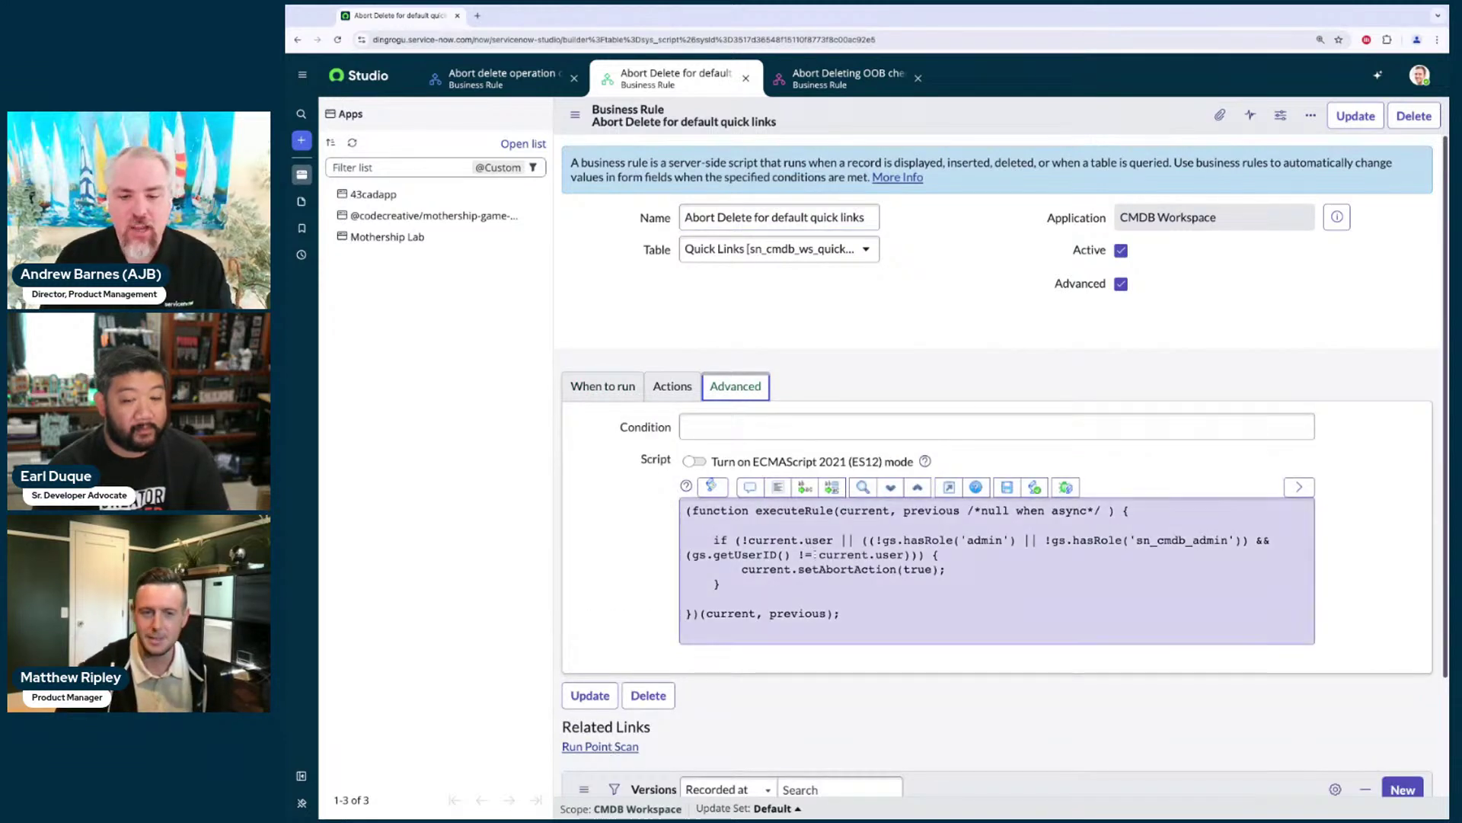
click(792, 589)
text(//newcomment)
Return to the Abort delete operation on My Items business rule and save it with Update
click(812, 115)
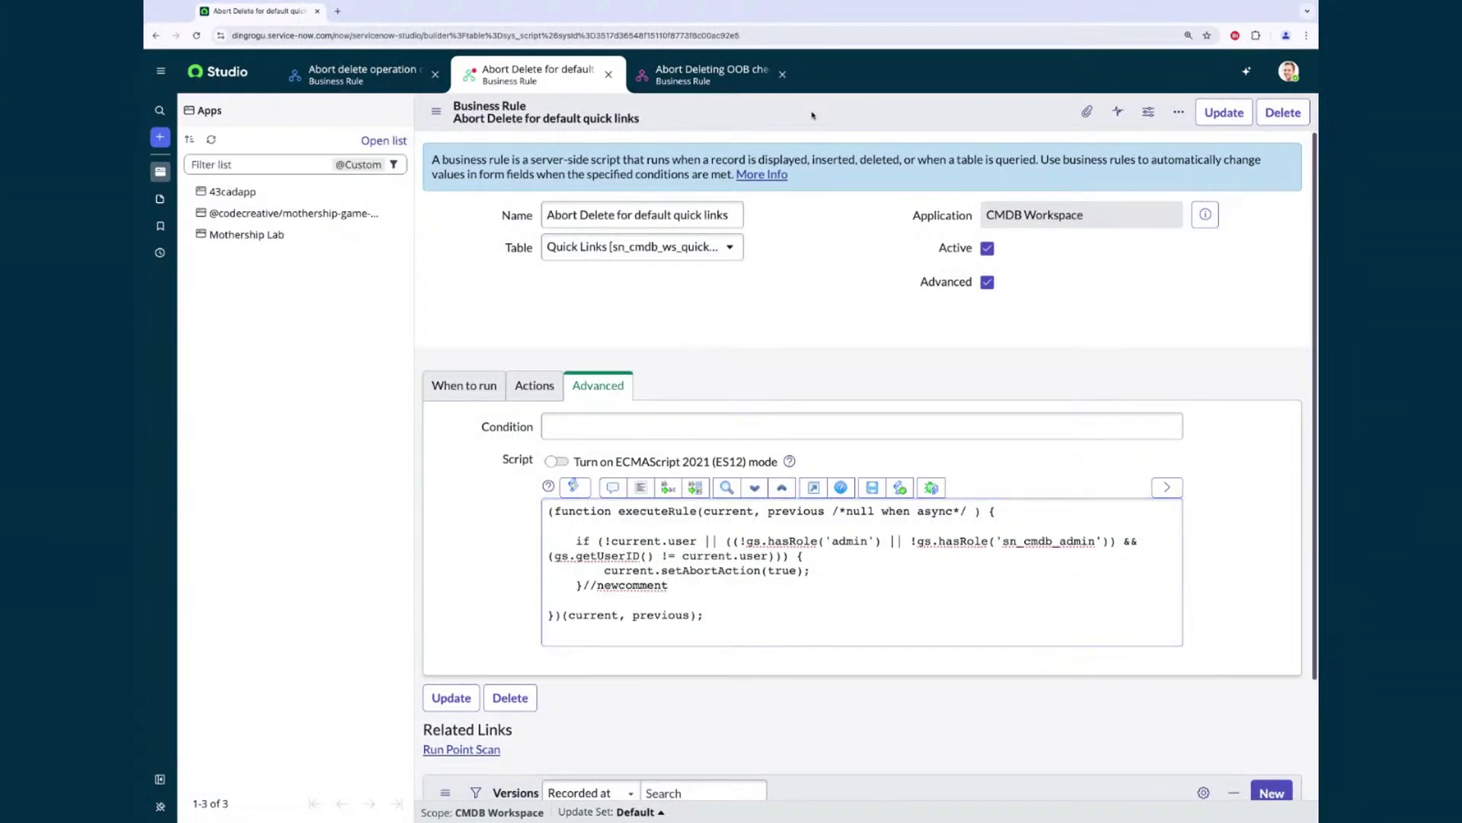
key(super+bracketleft)
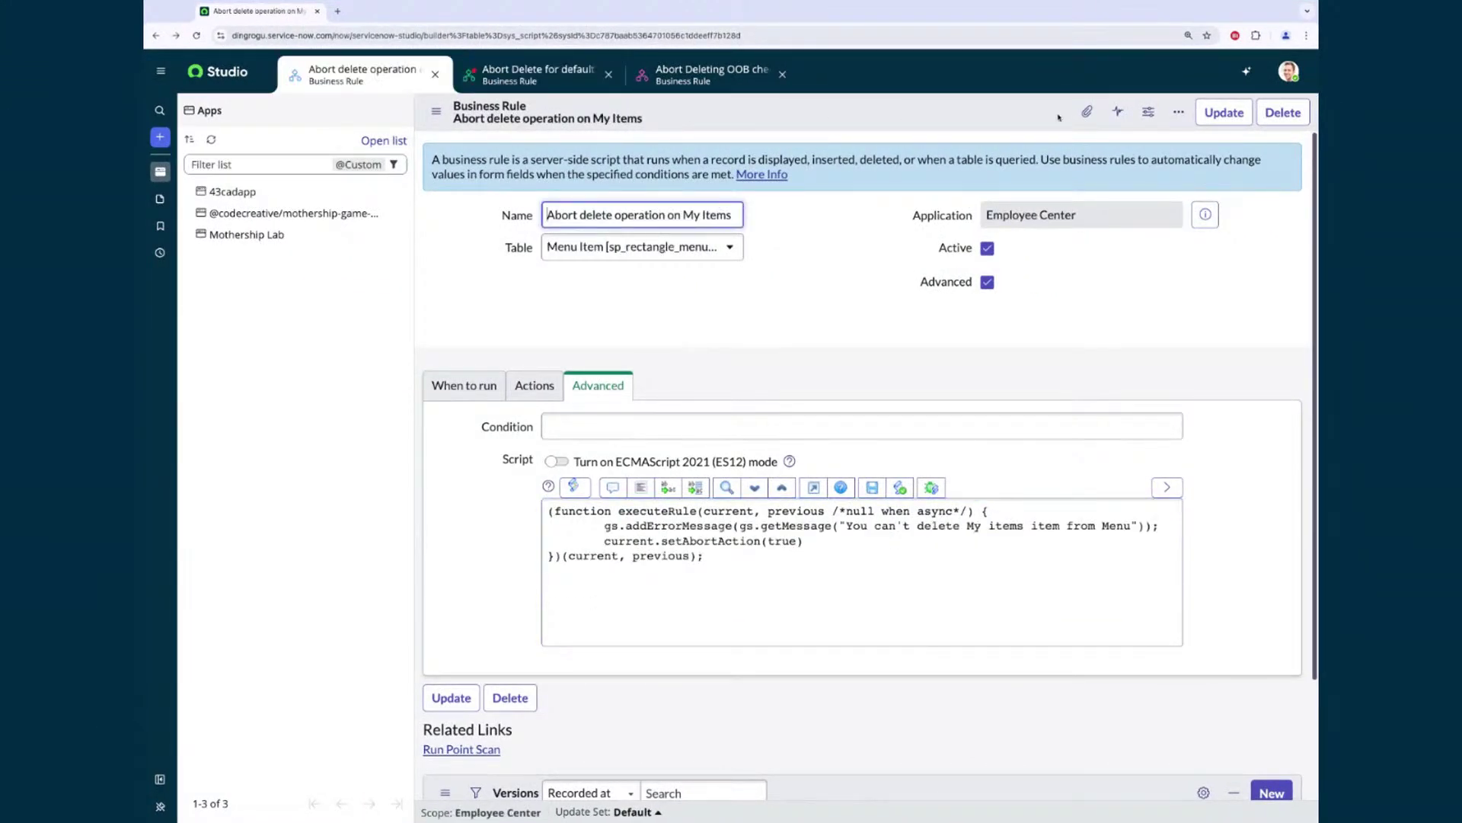
click(1224, 112)
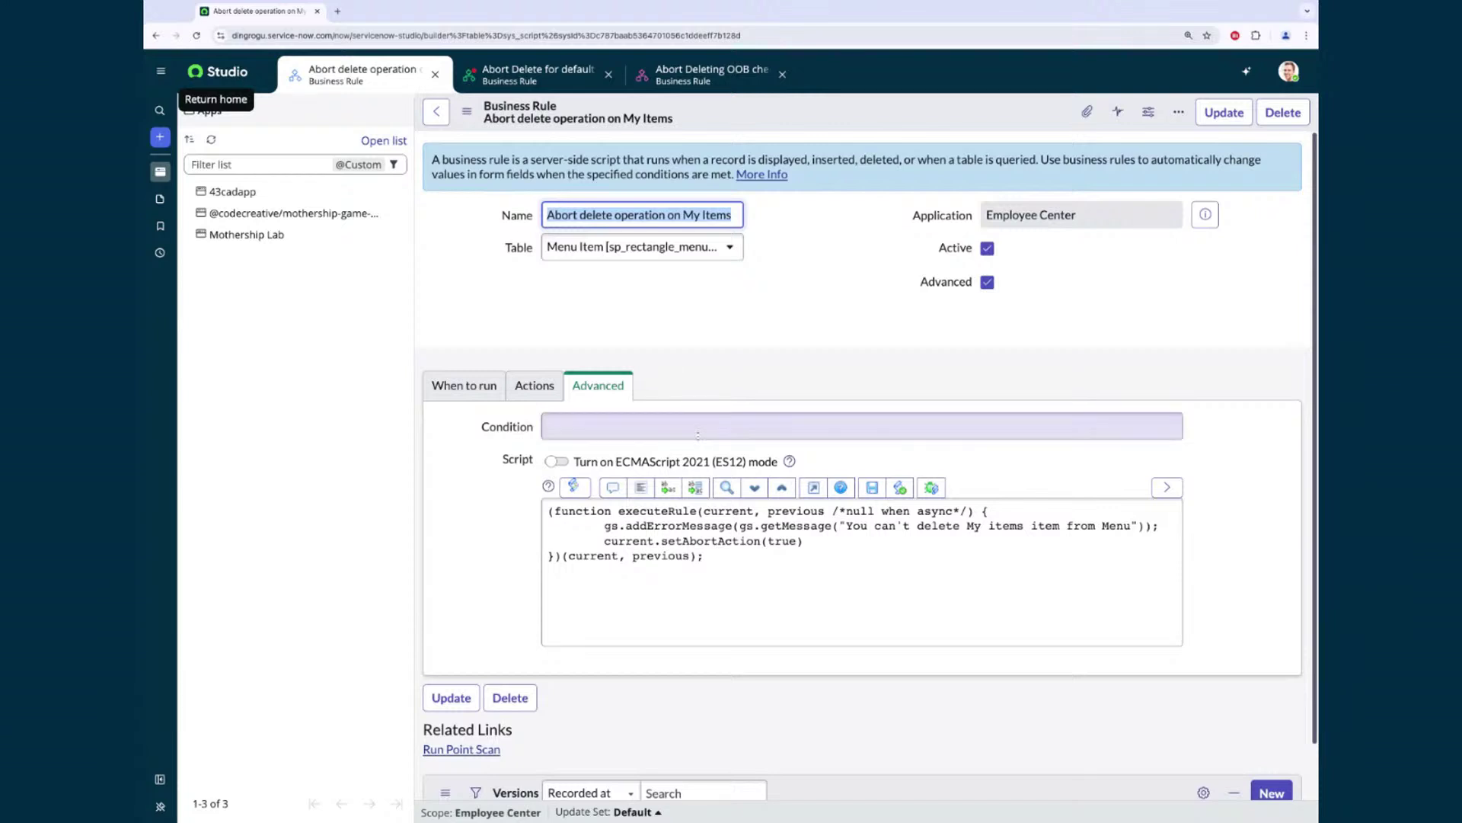
Close all open business rule files in Studio, accepting the loss of unsaved changes in Abort Delete for default quick links
click(511, 80)
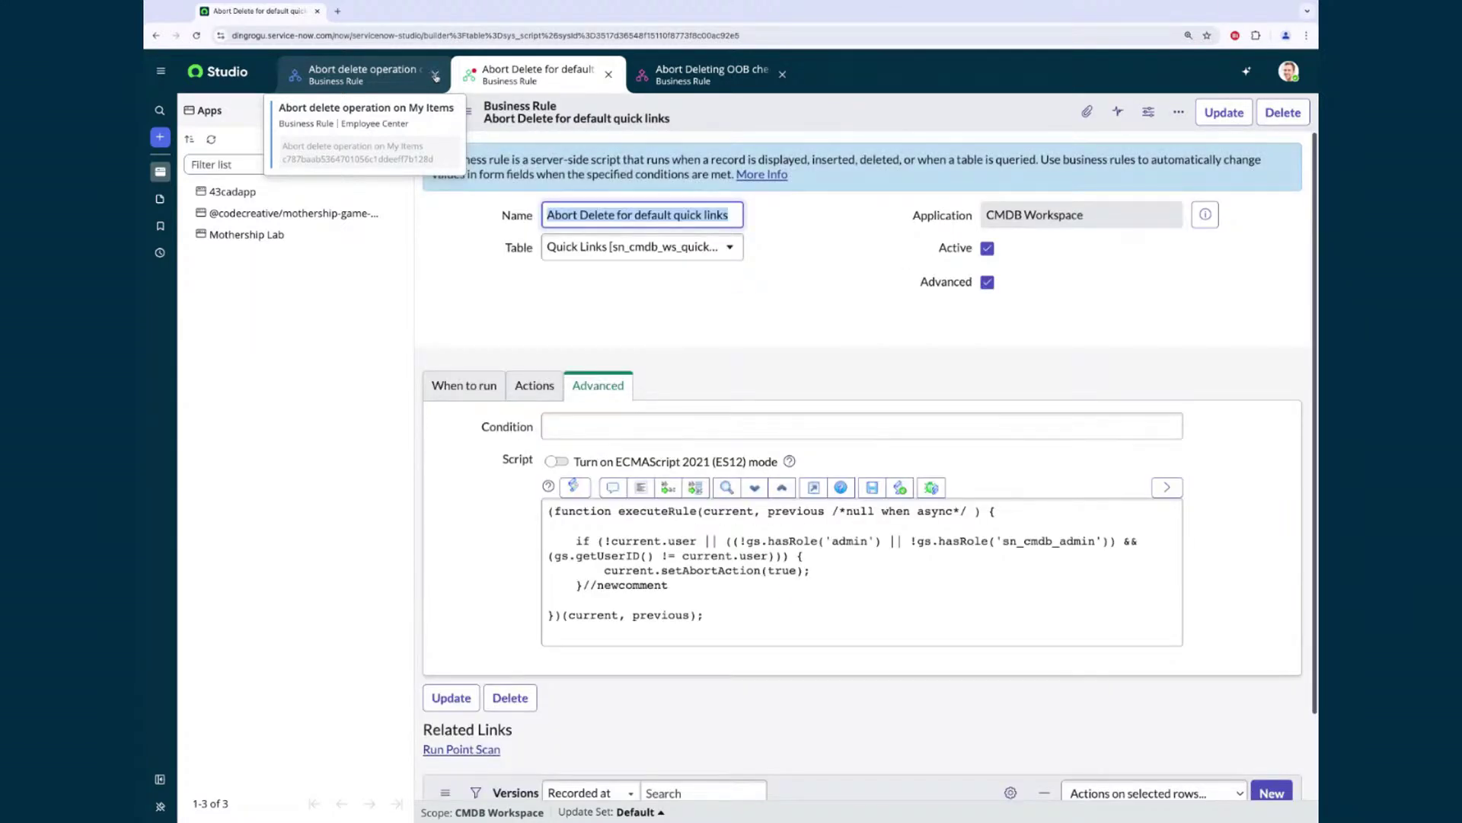
click(436, 76)
click(435, 75)
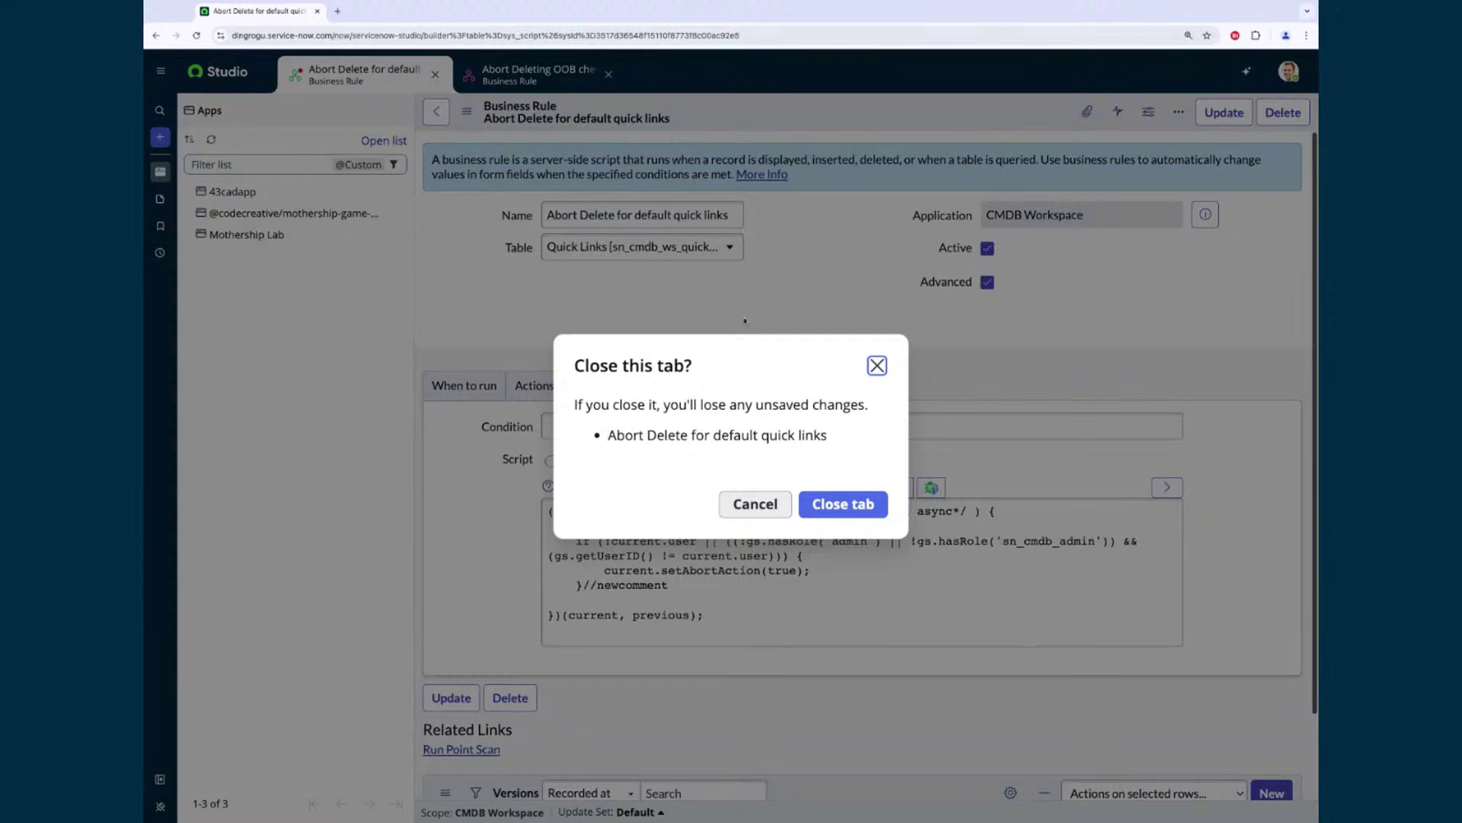
click(844, 503)
click(432, 74)
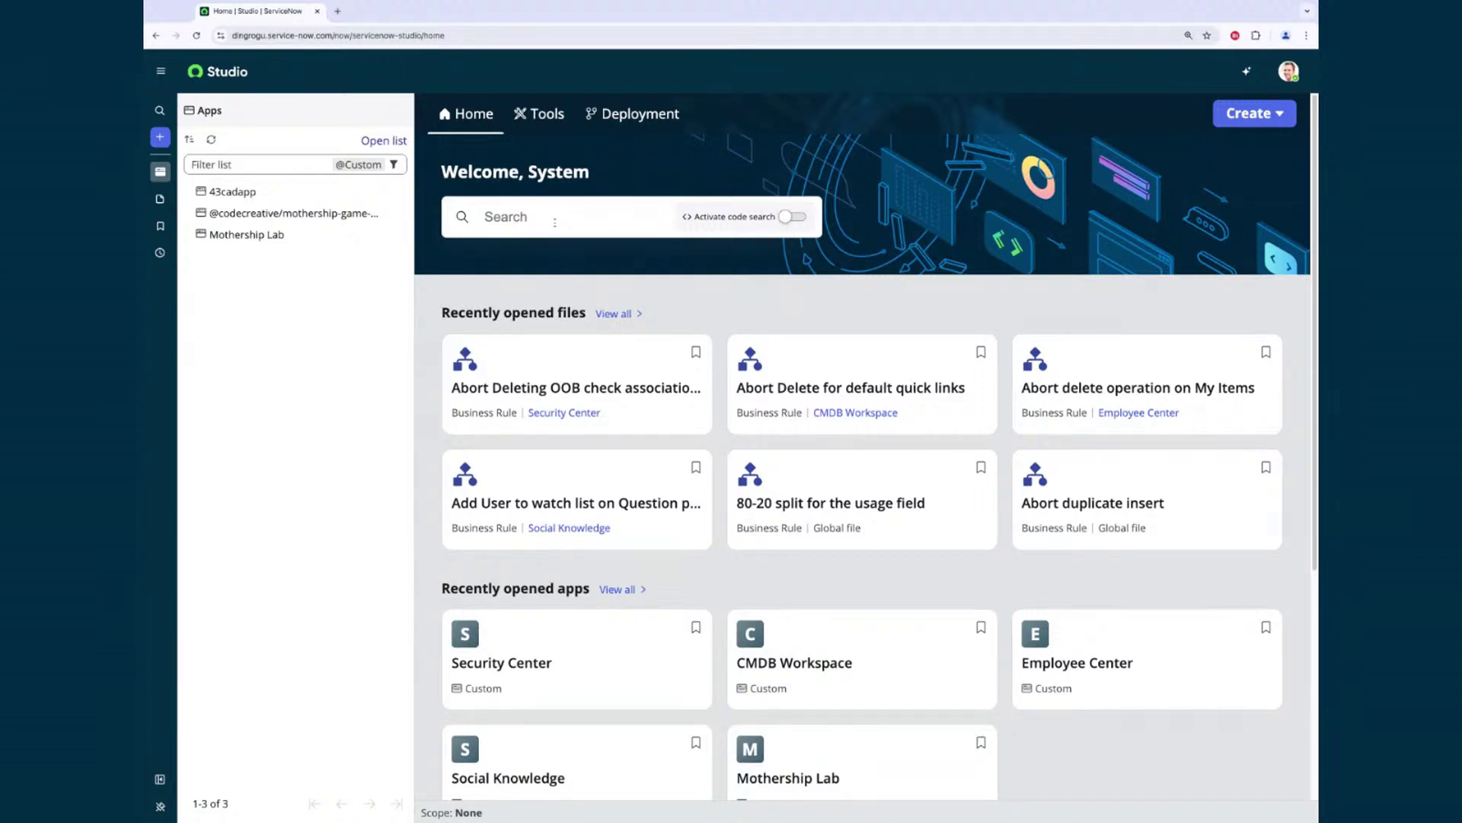
Activate code search for the search on the Studio home page
click(554, 222)
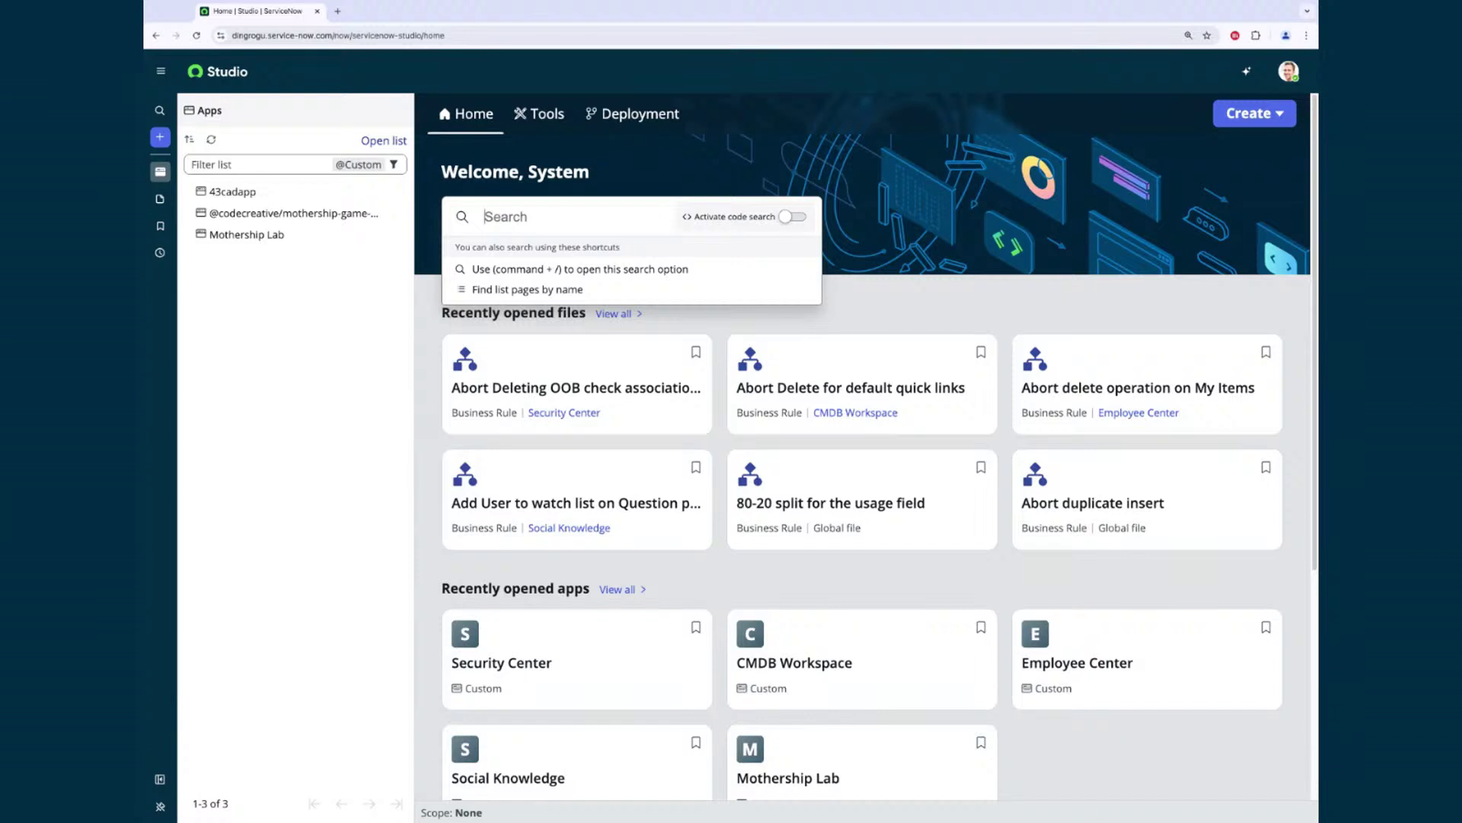
click(794, 218)
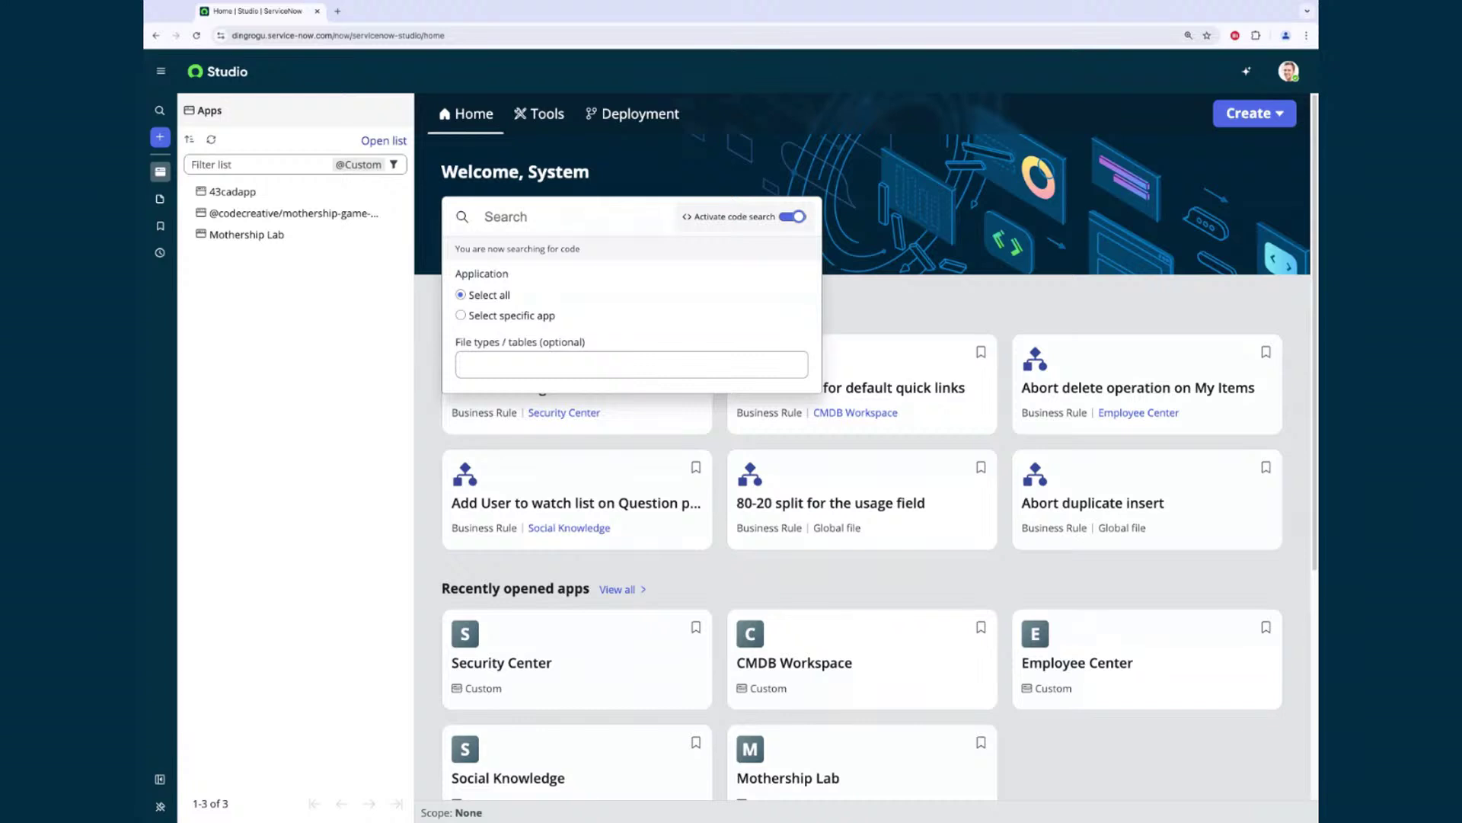
click(572, 366)
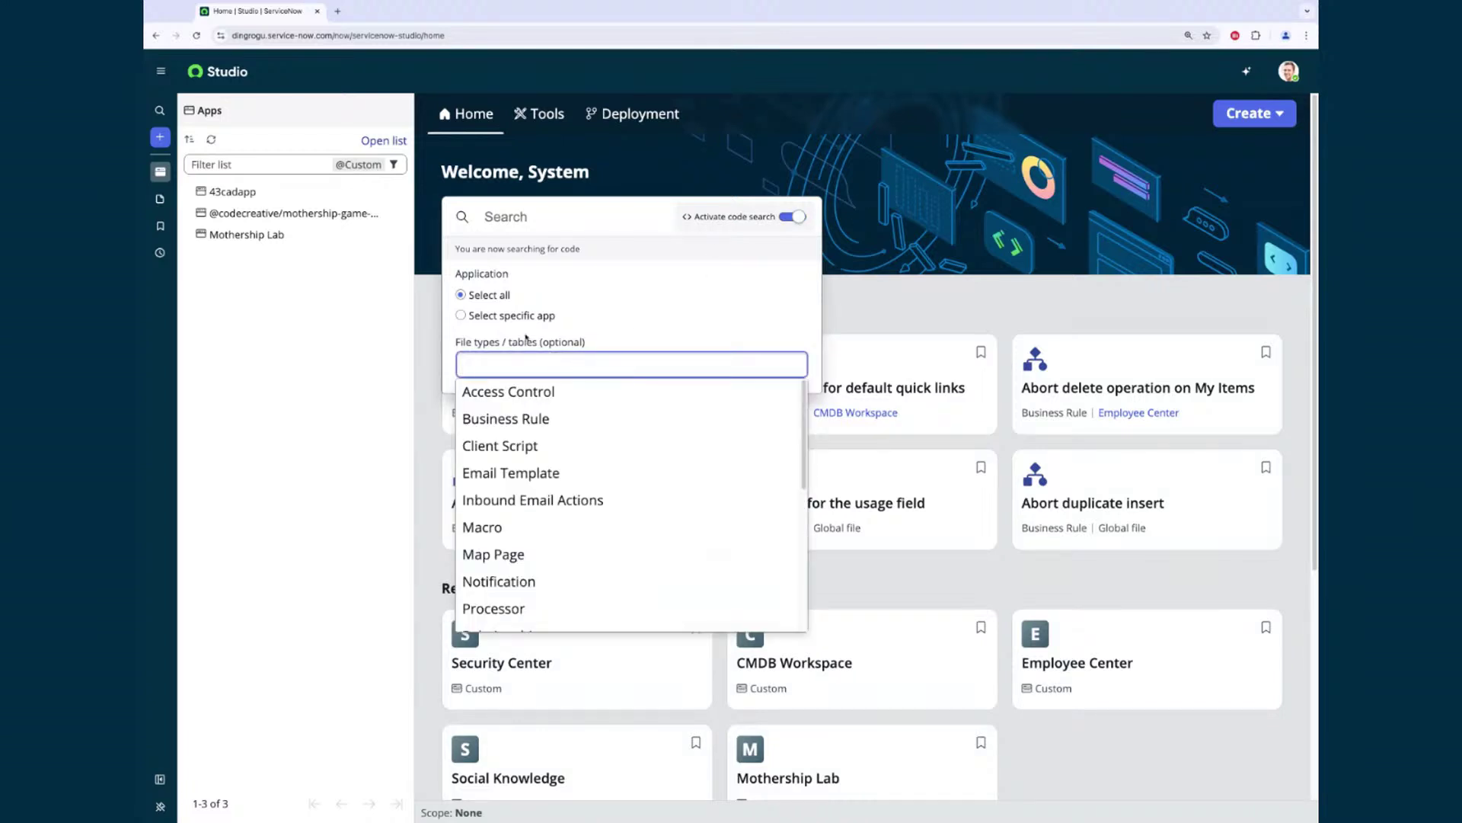
text(gliderecord secure)
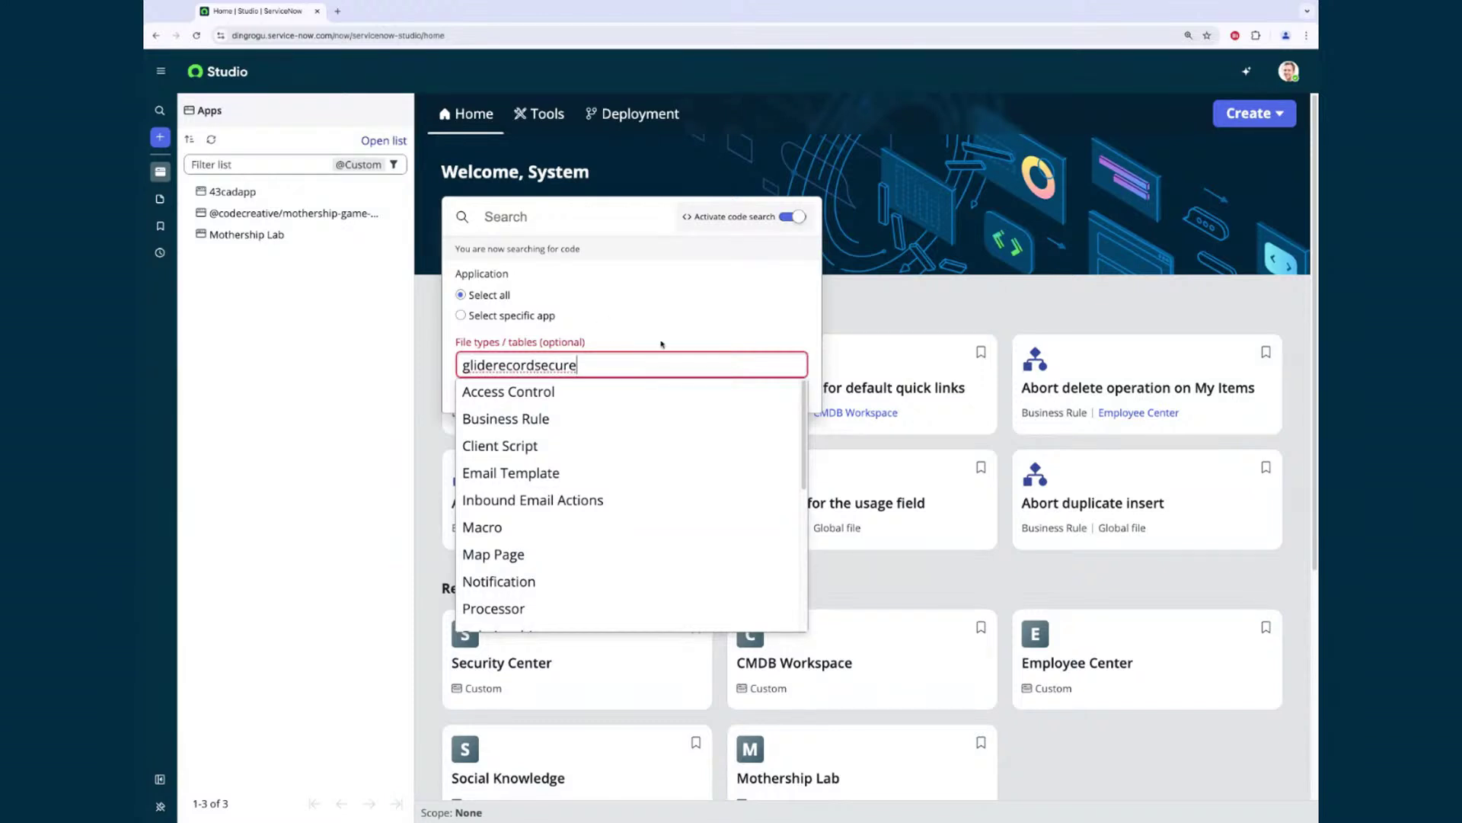
click(640, 327)
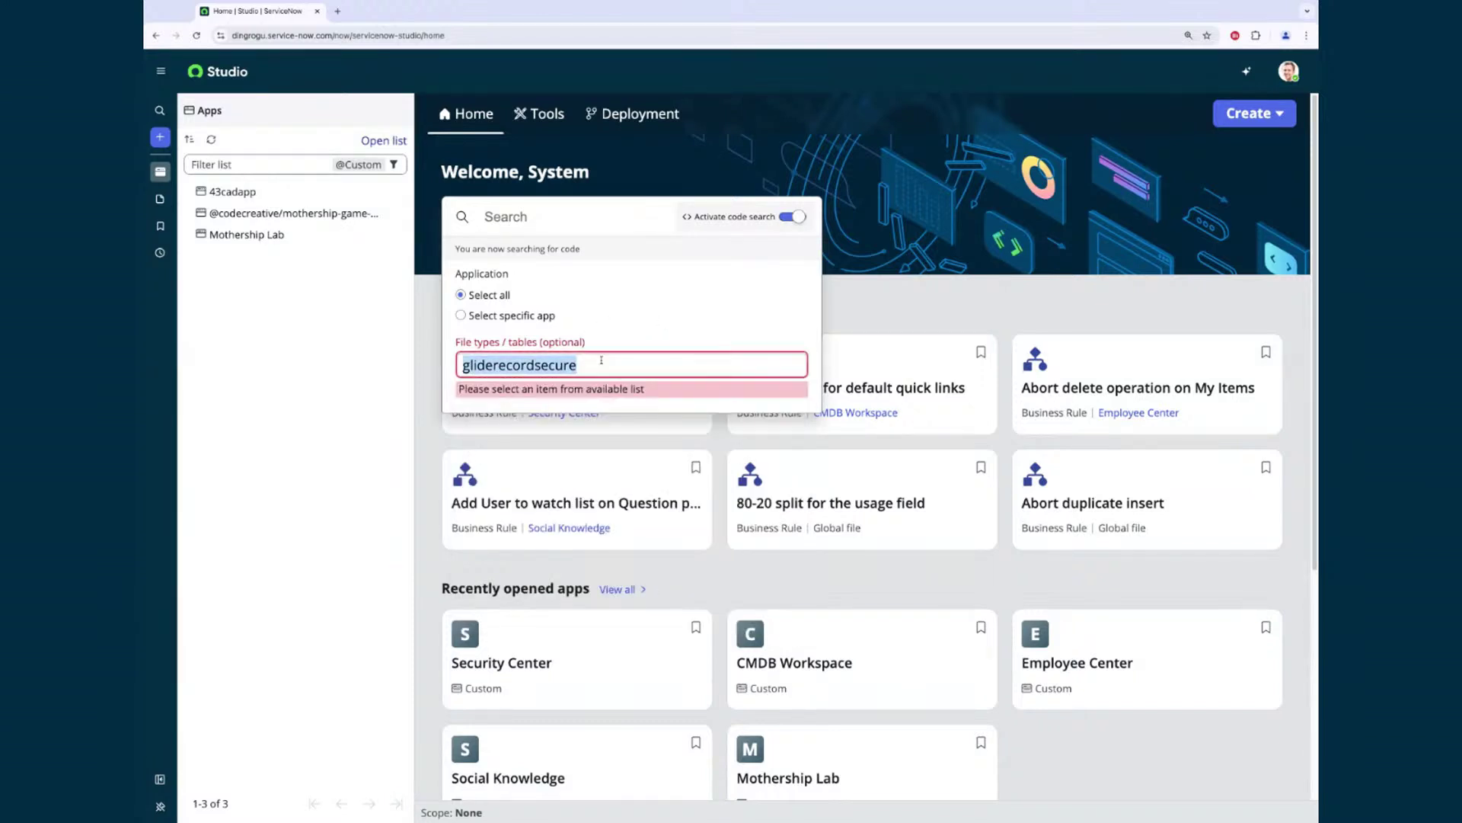
click(392, 342)
Run a code search for gliderecordsecure across all applications with no file type restriction
click(560, 220)
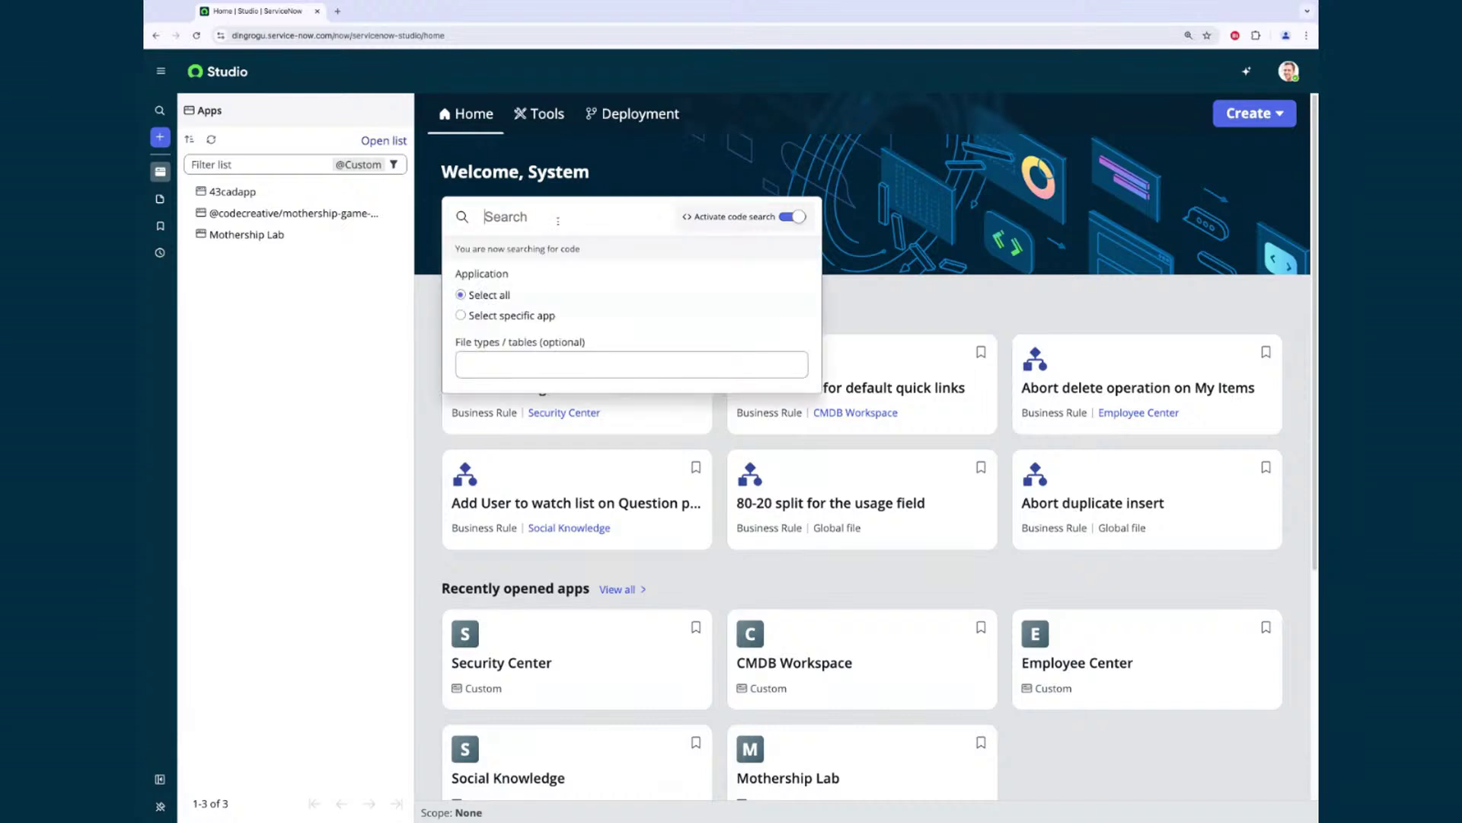
key(ctrl+v)
triple_click(606, 219)
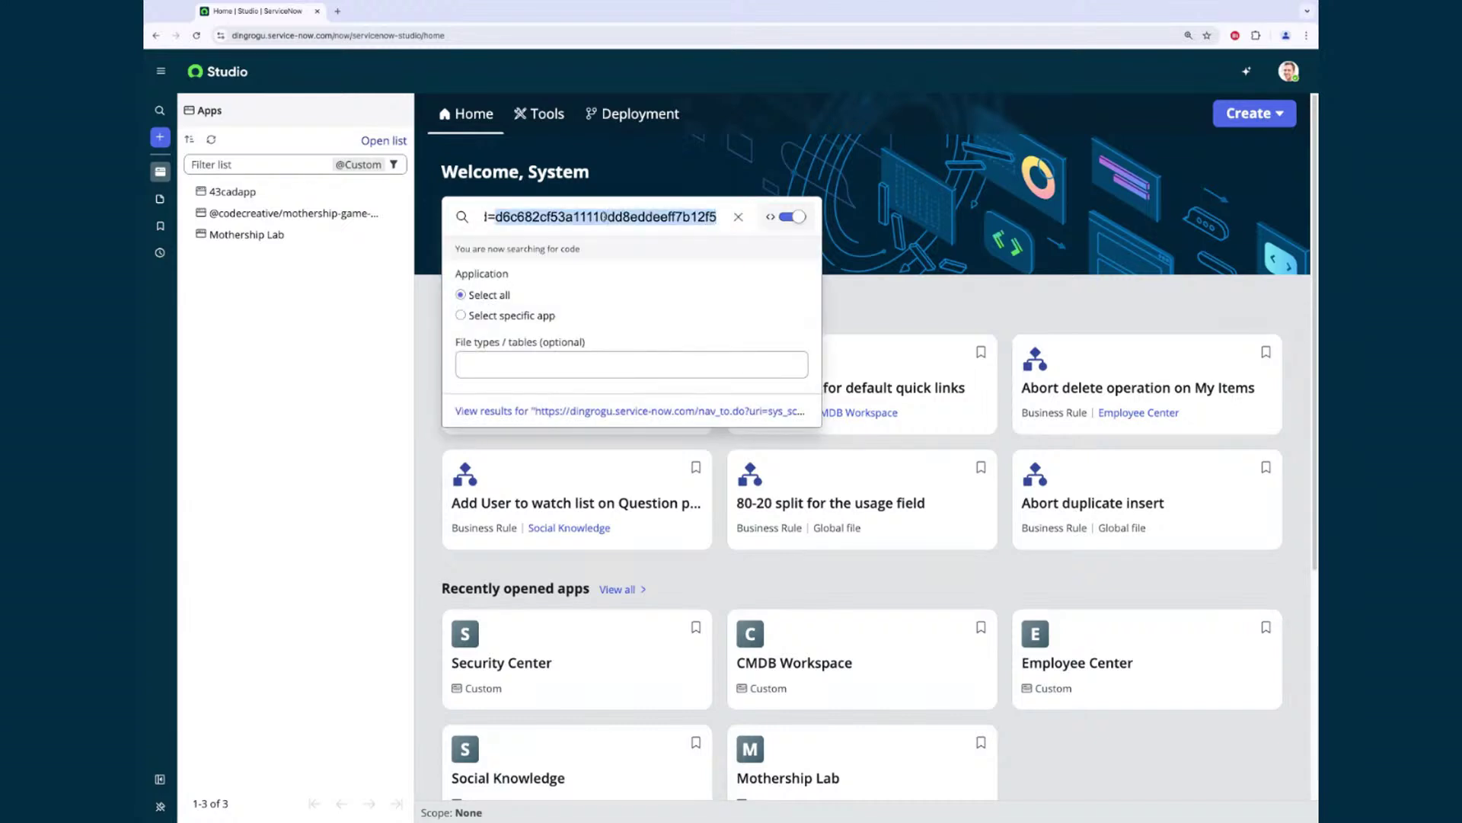
text(glidere)
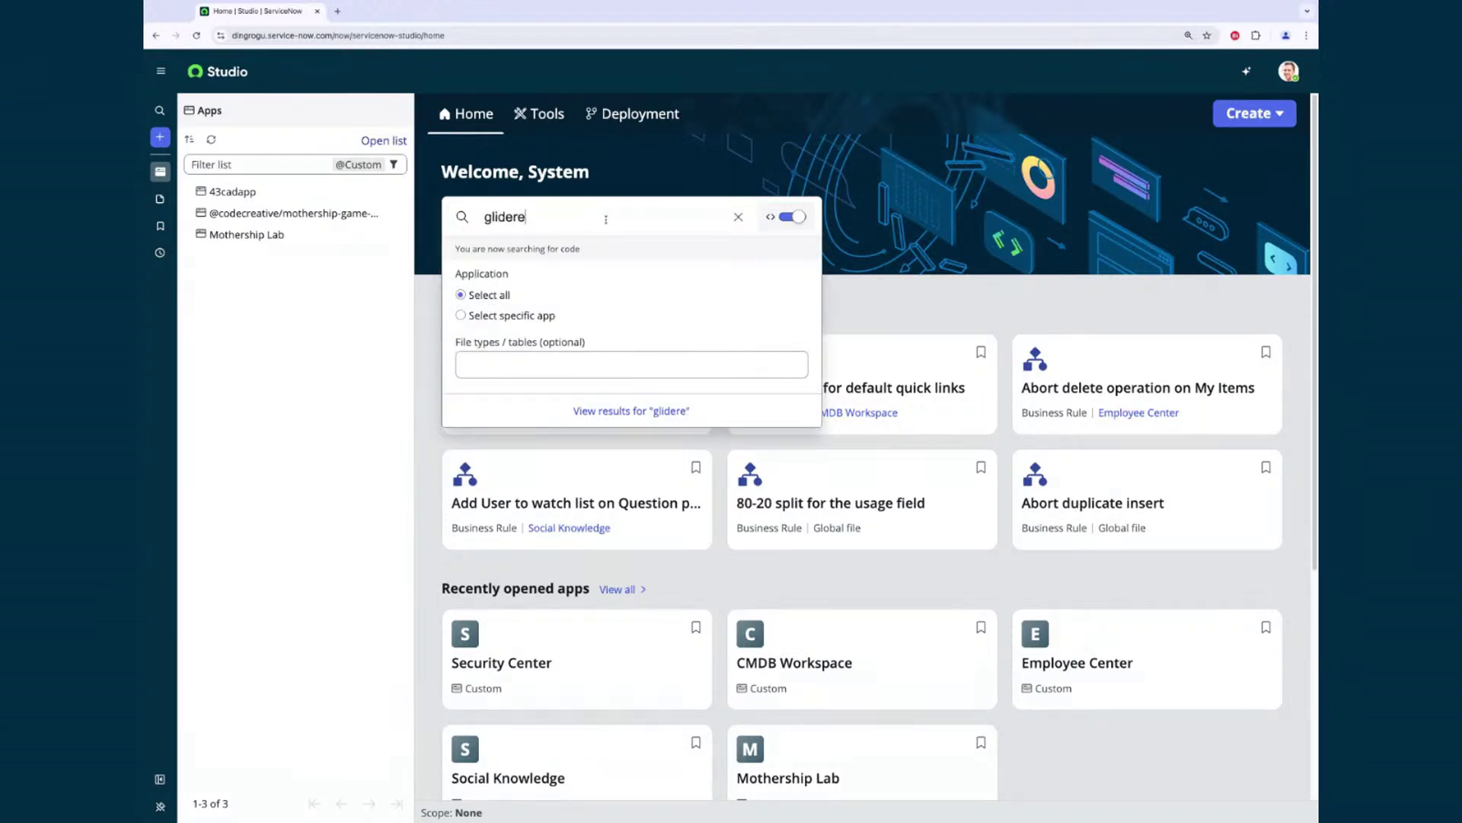
text(cordsecure)
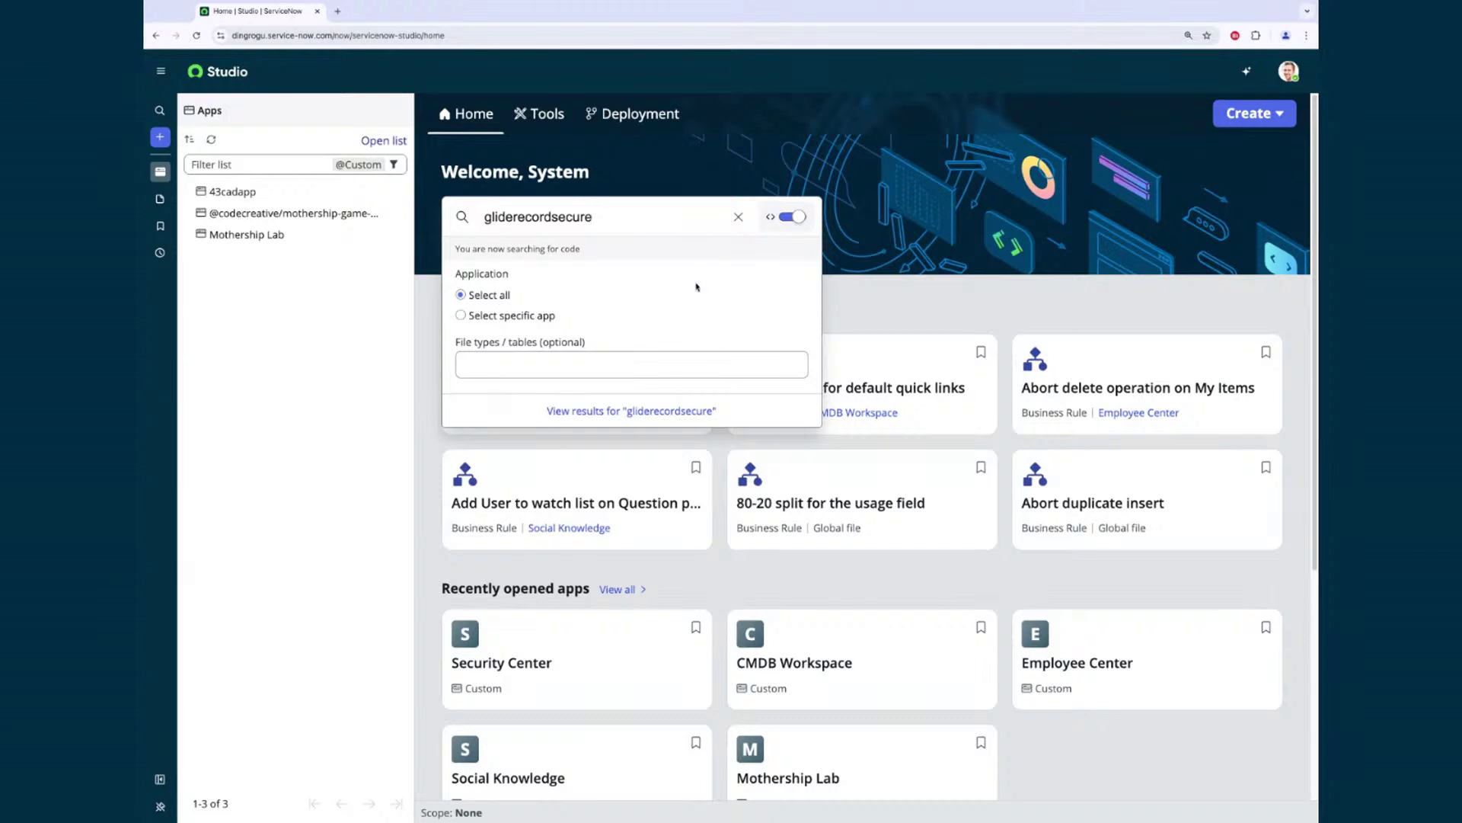
click(646, 412)
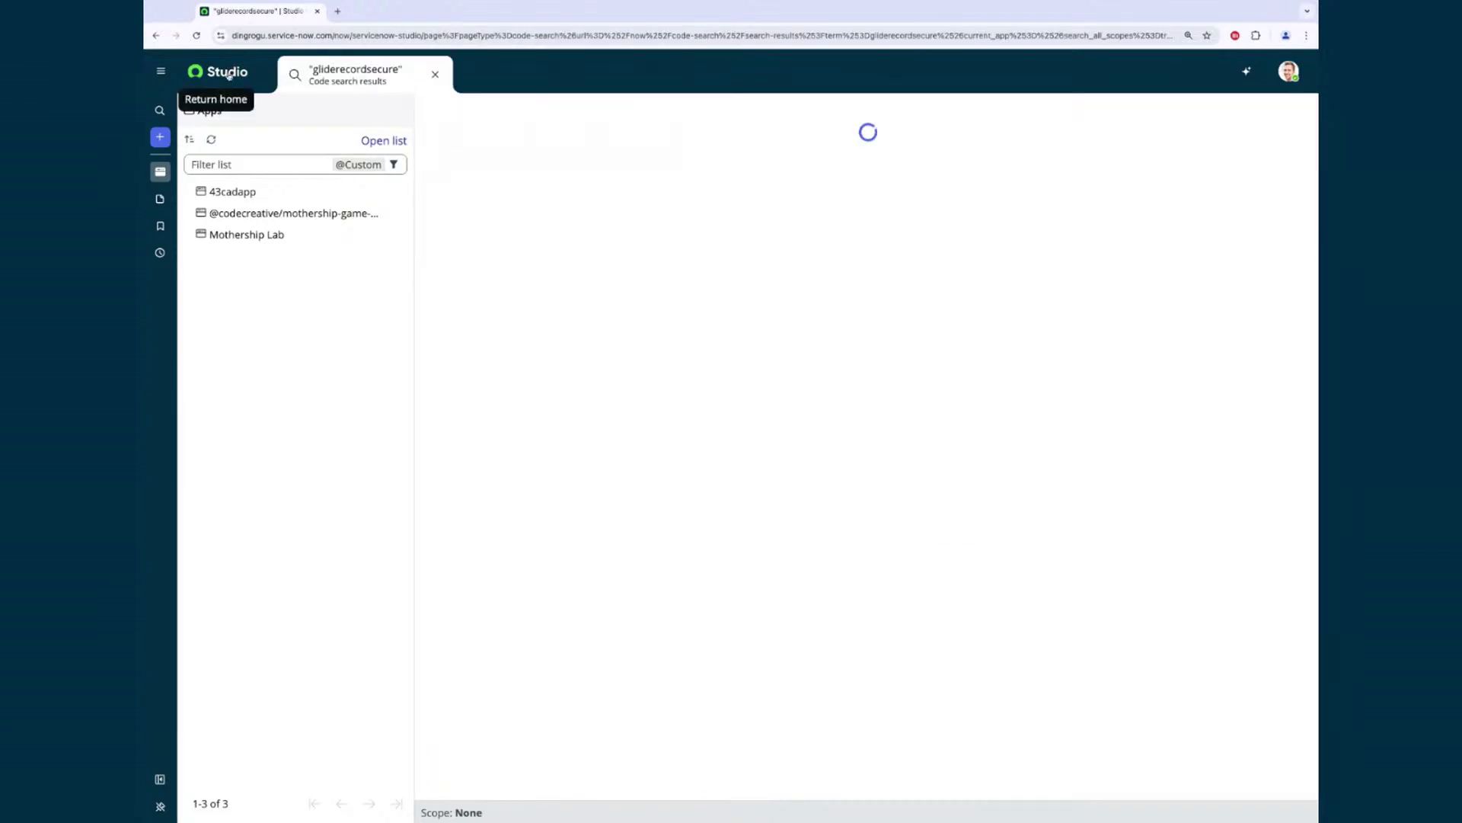
Return to the Studio home page and bookmark the Abort Deleting OOB check associations and Abort Delete for default quick links files
click(227, 70)
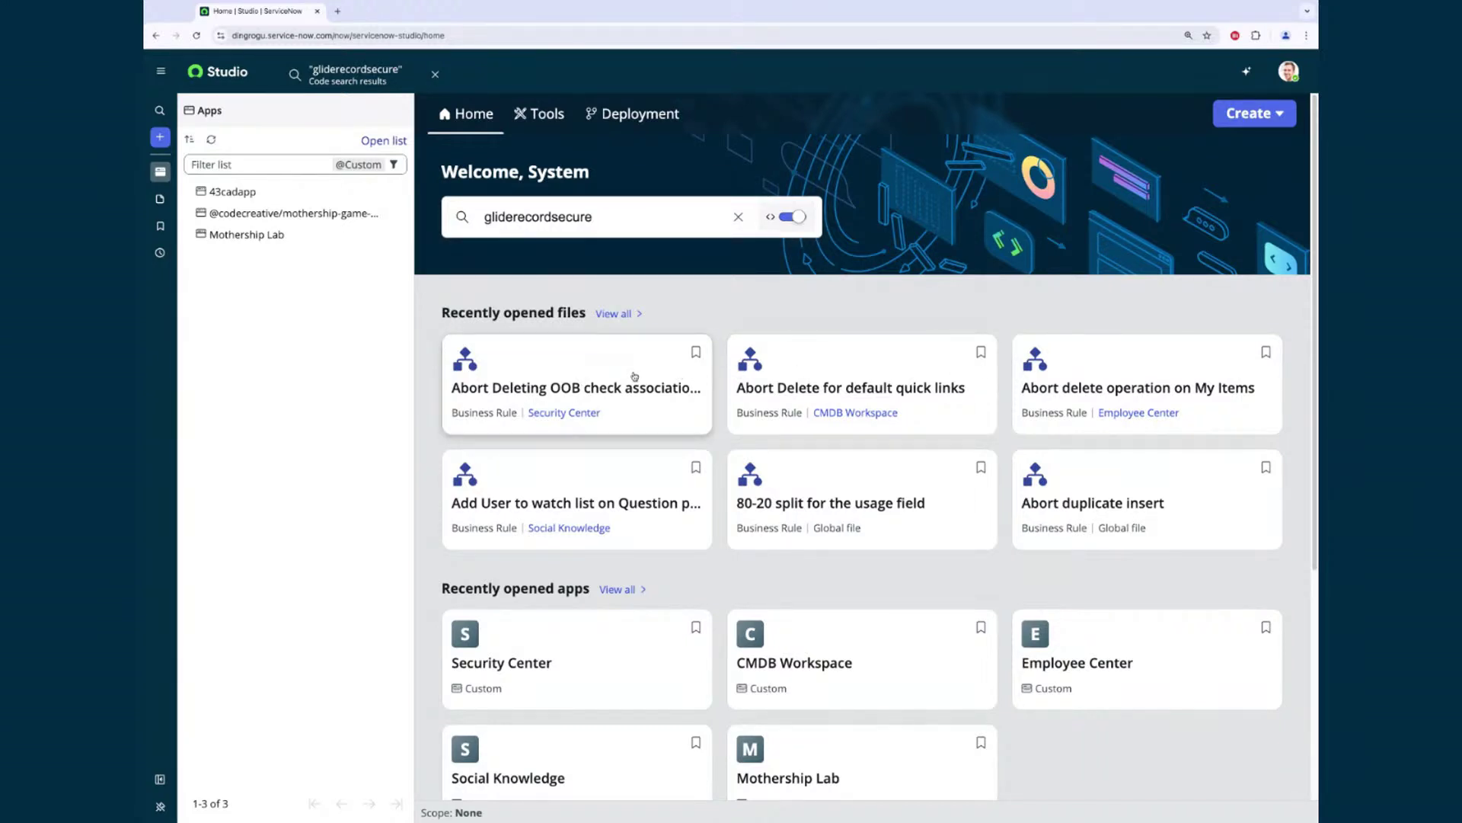
click(696, 353)
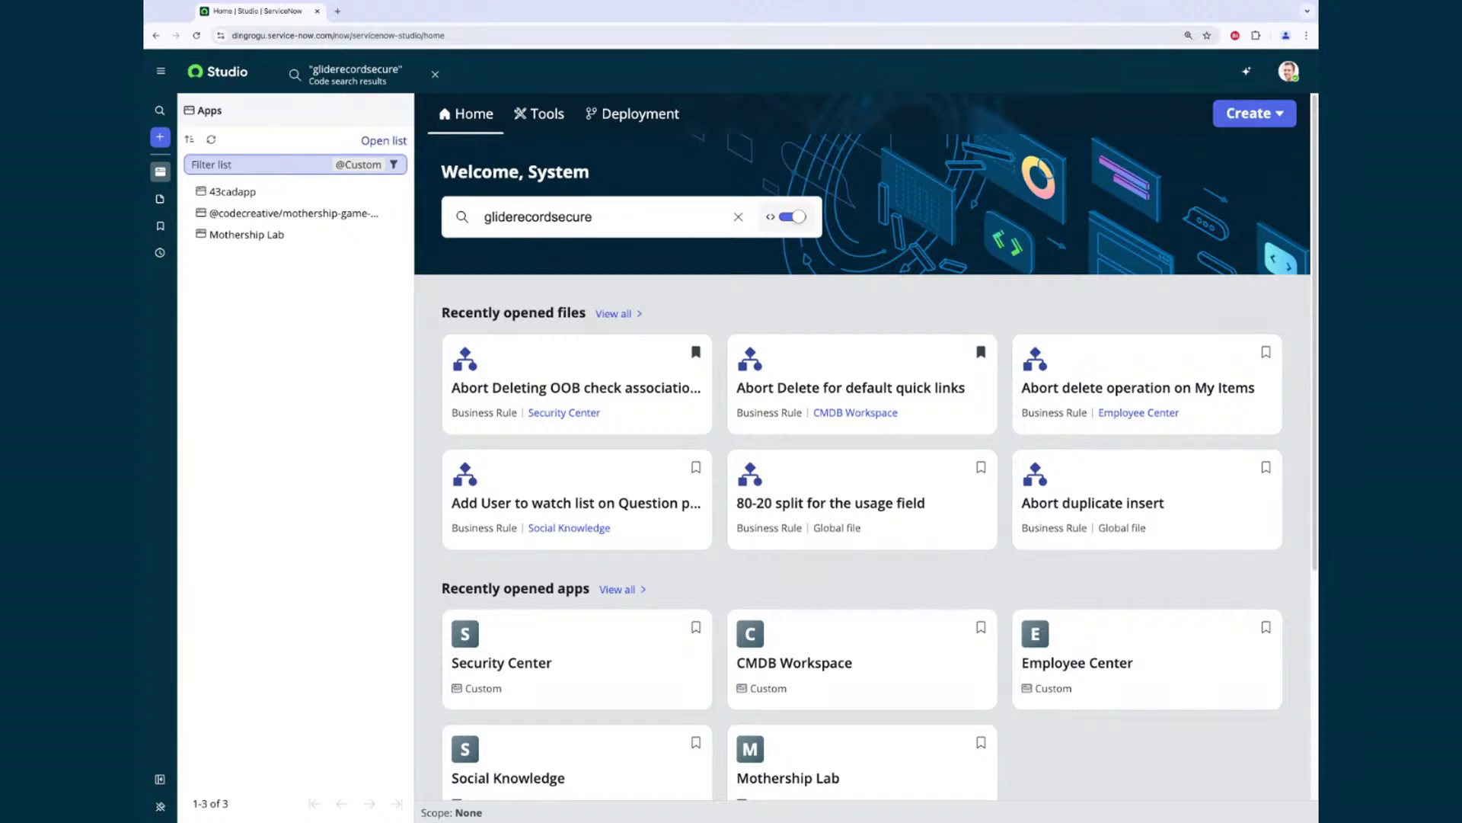
Show all applications in the apps list and browse through the entries
click(393, 164)
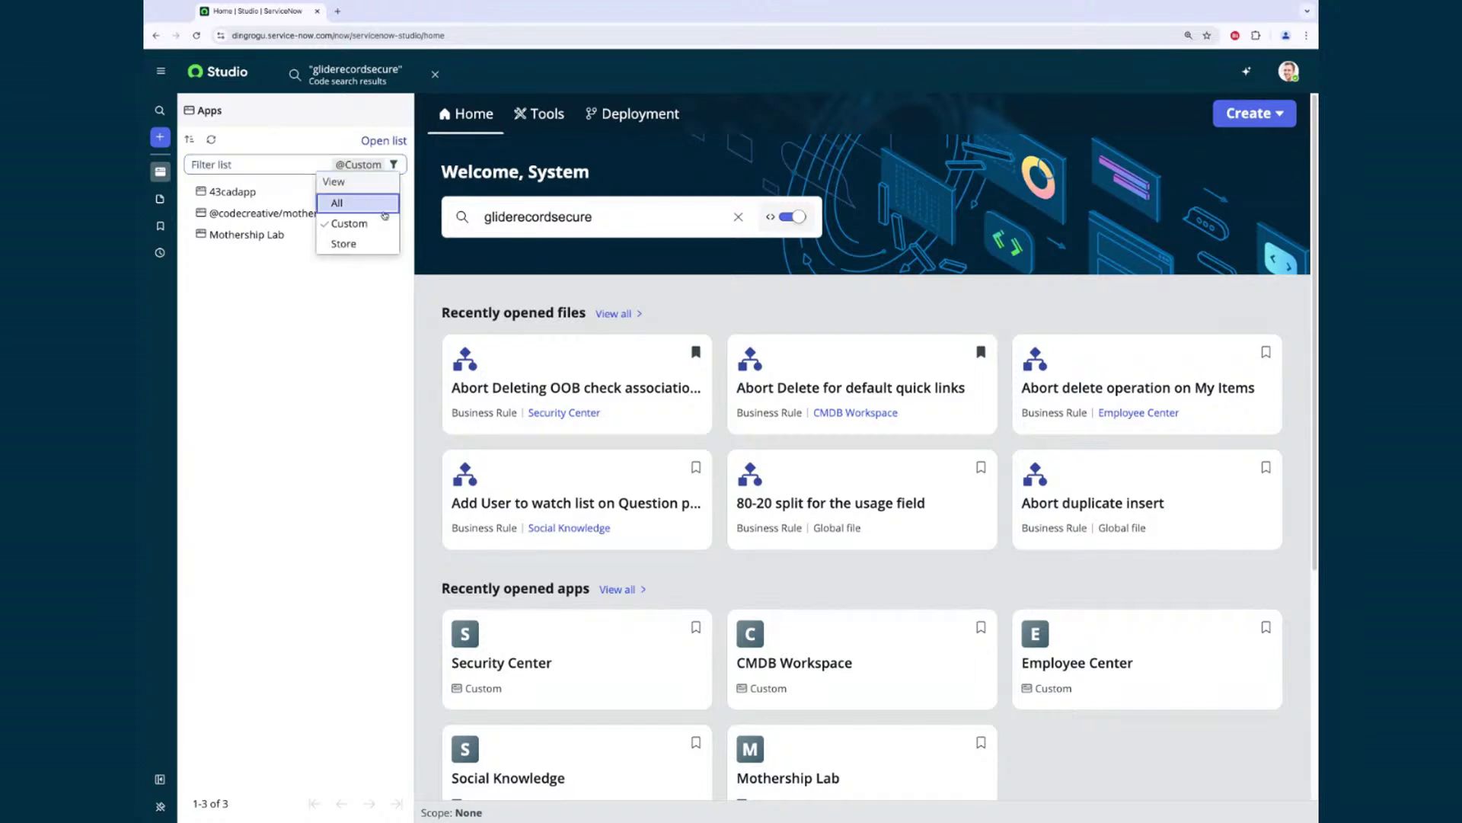
click(357, 204)
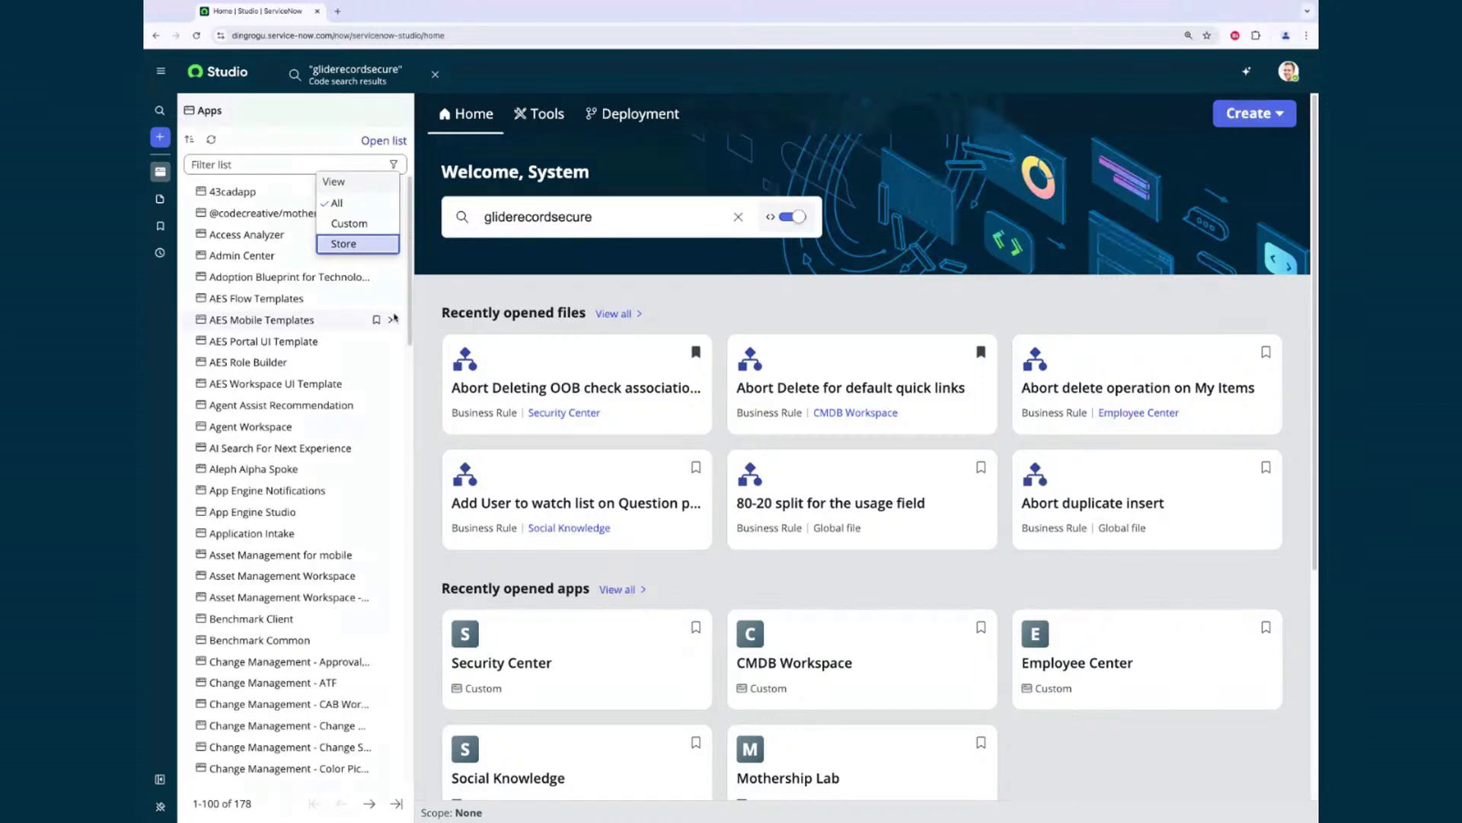
scroll(411, 295, down, 5)
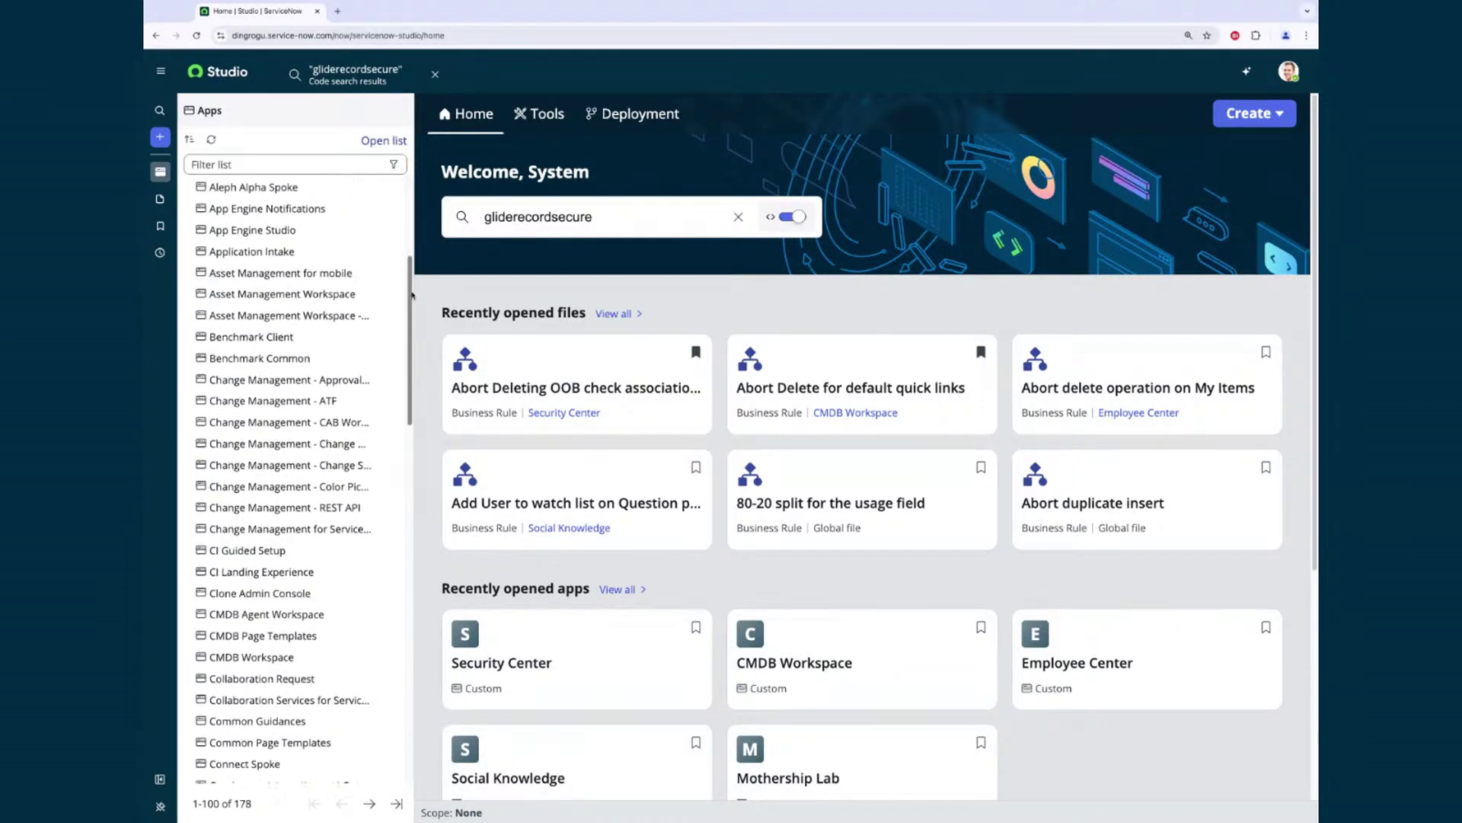
scroll(412, 296, down, 3)
scroll(411, 295, up, 5)
scroll(304, 478, up, 4)
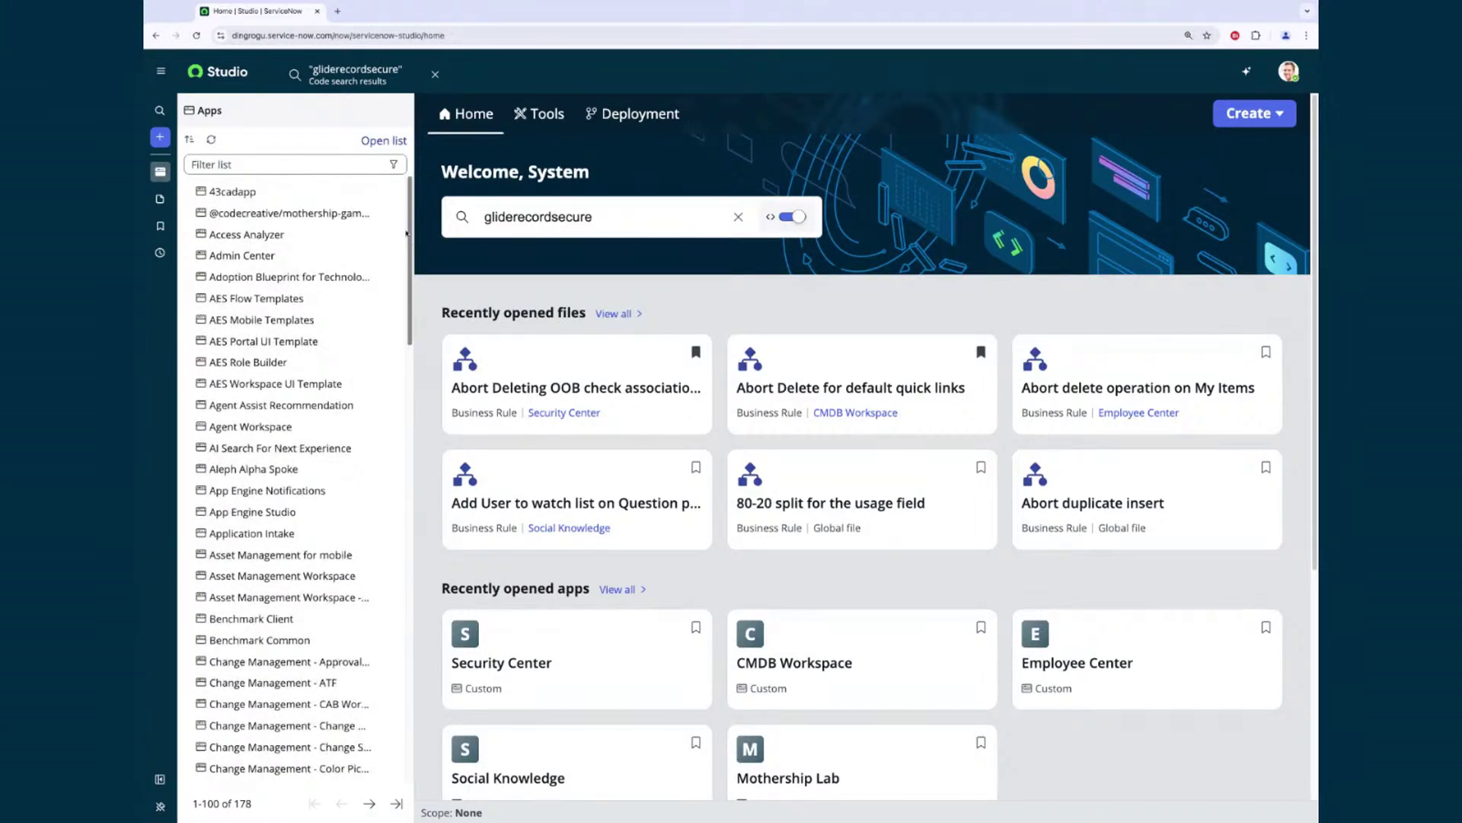
mouse_move(374, 235)
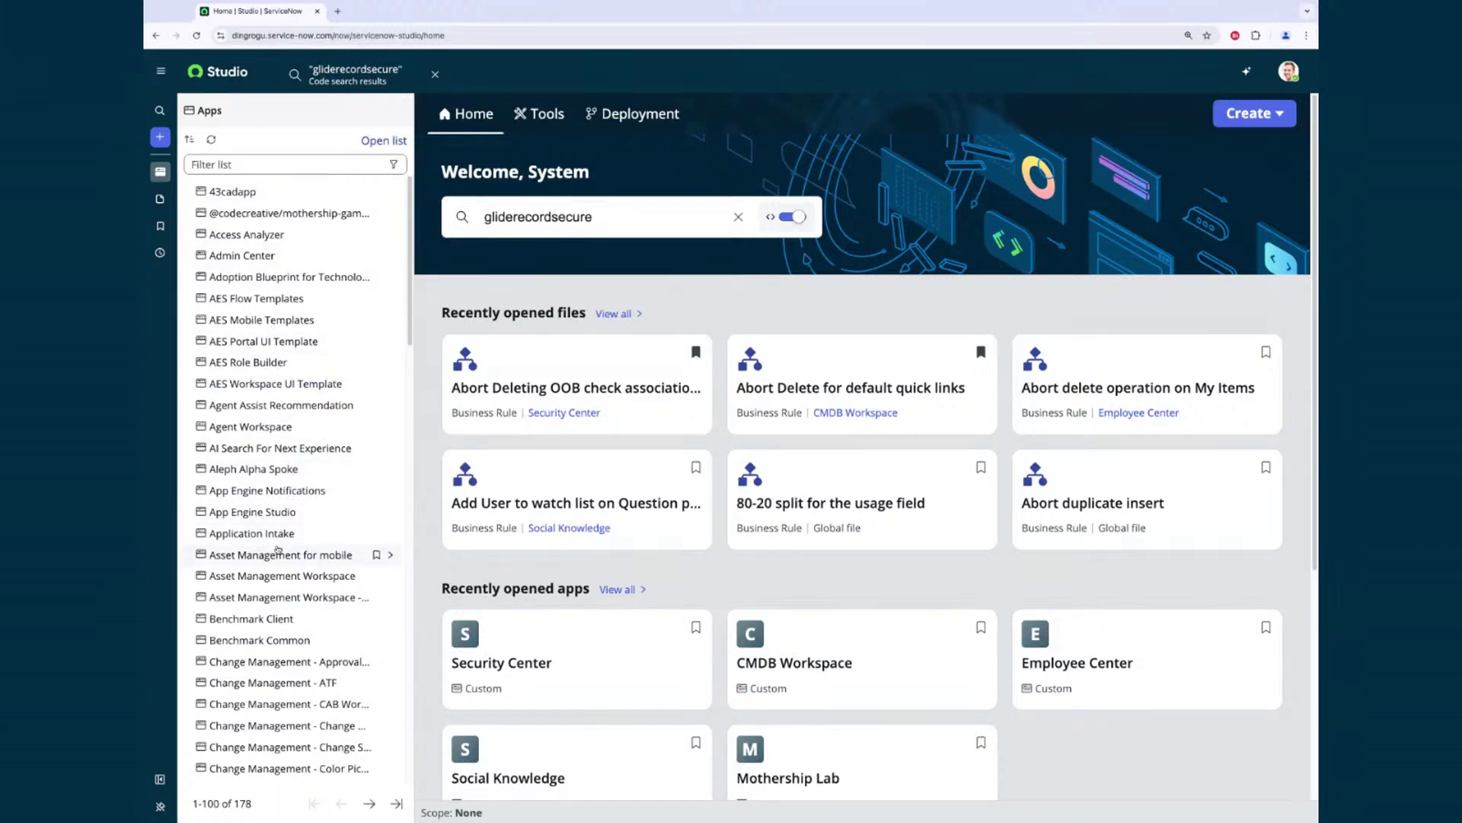
scroll(284, 640, down, 6)
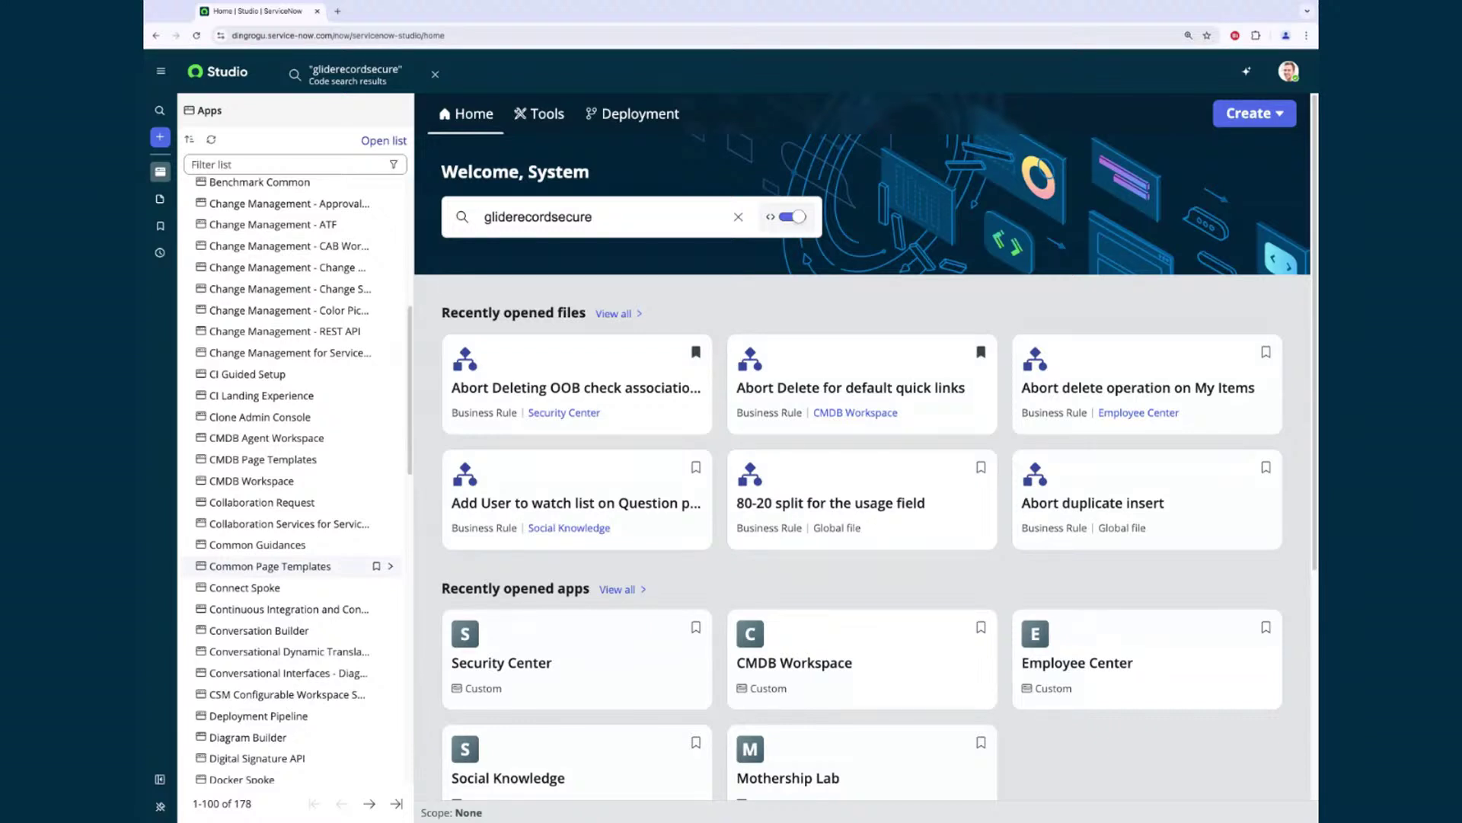
scroll(293, 579, down, 8)
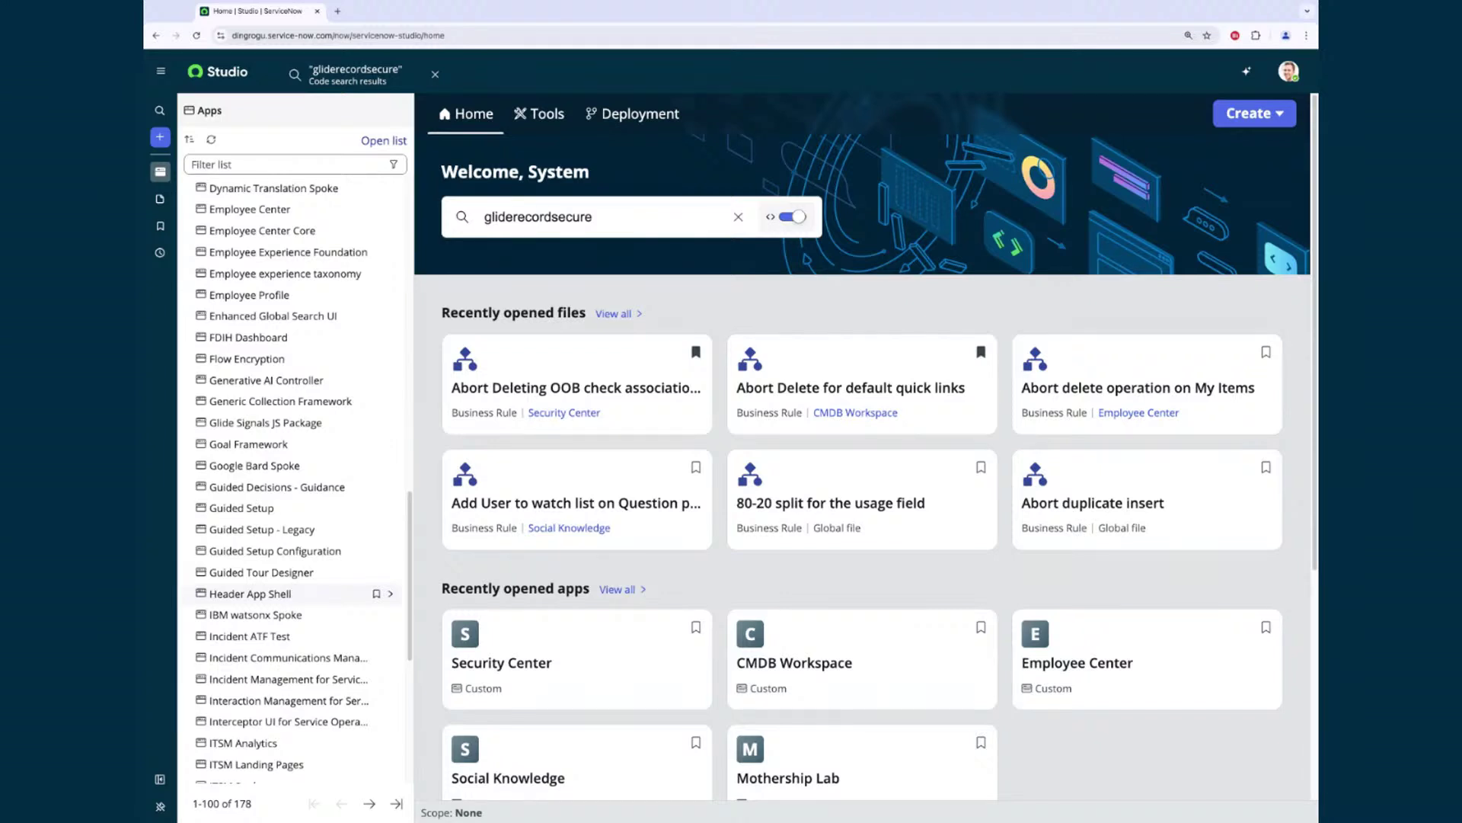
scroll(284, 636, down, 3)
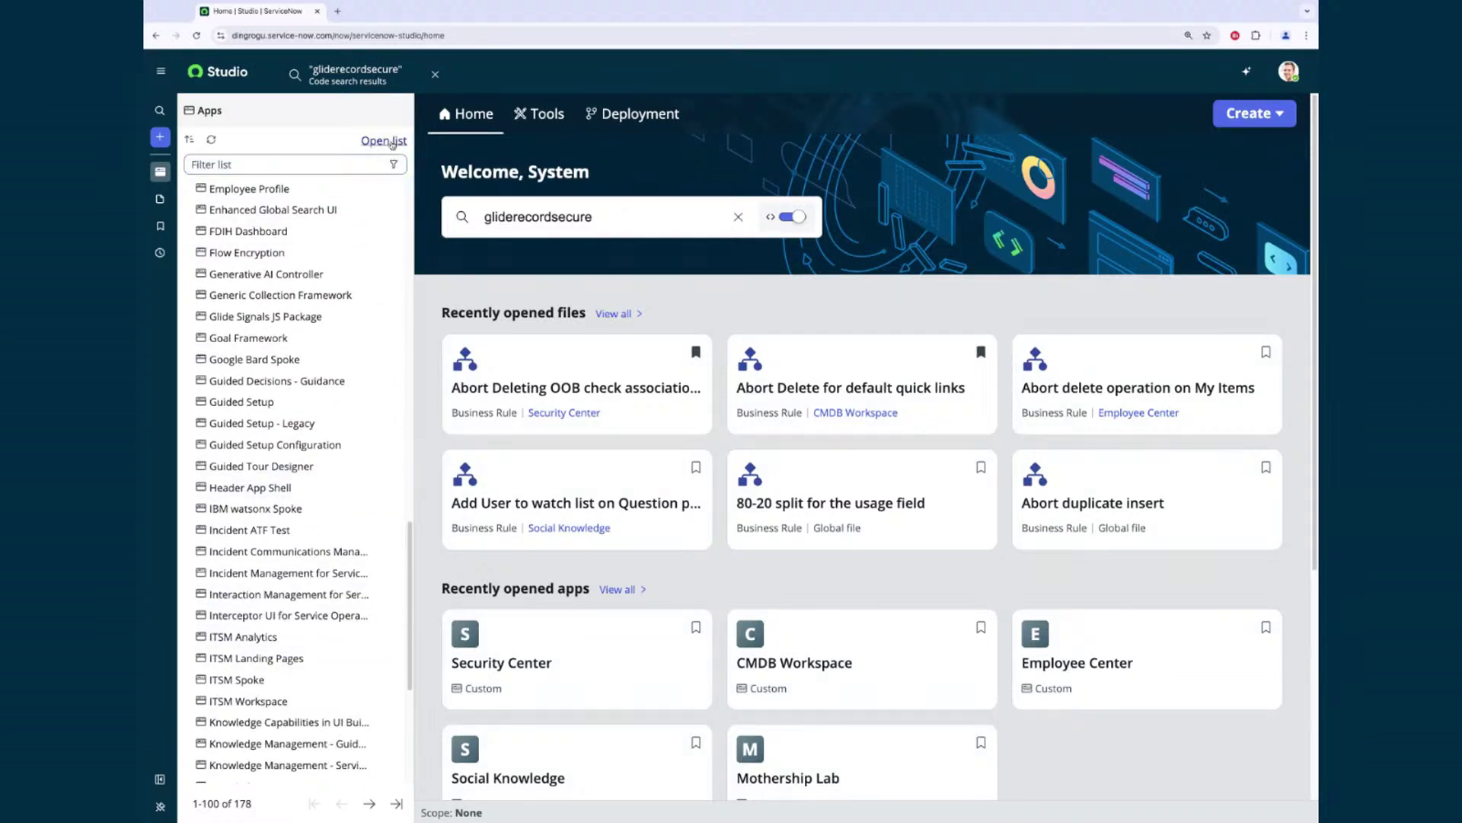
Filter the apps list to custom applications and open the Mothership Lab app's file list
click(393, 165)
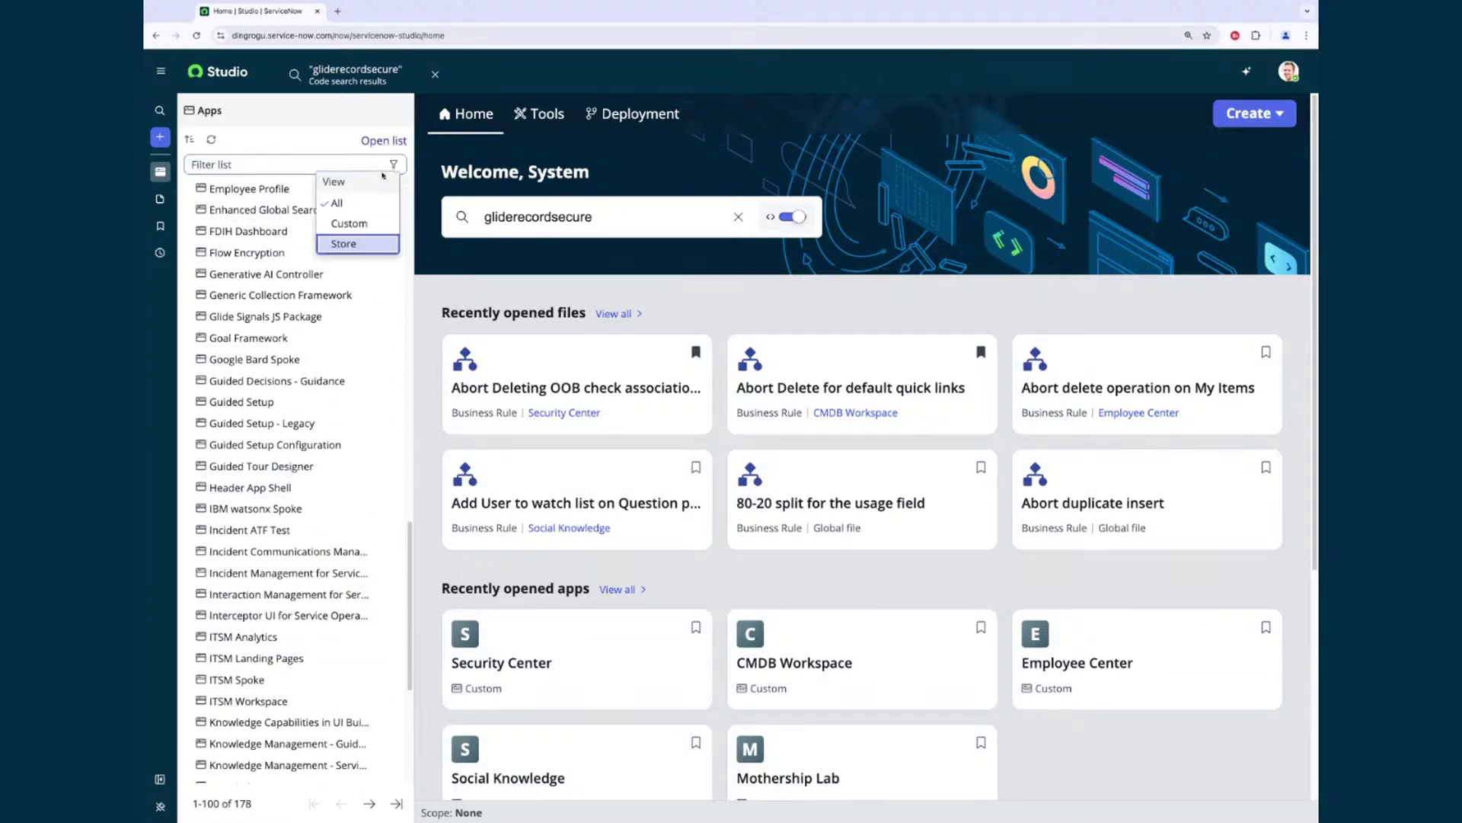
click(349, 223)
click(251, 235)
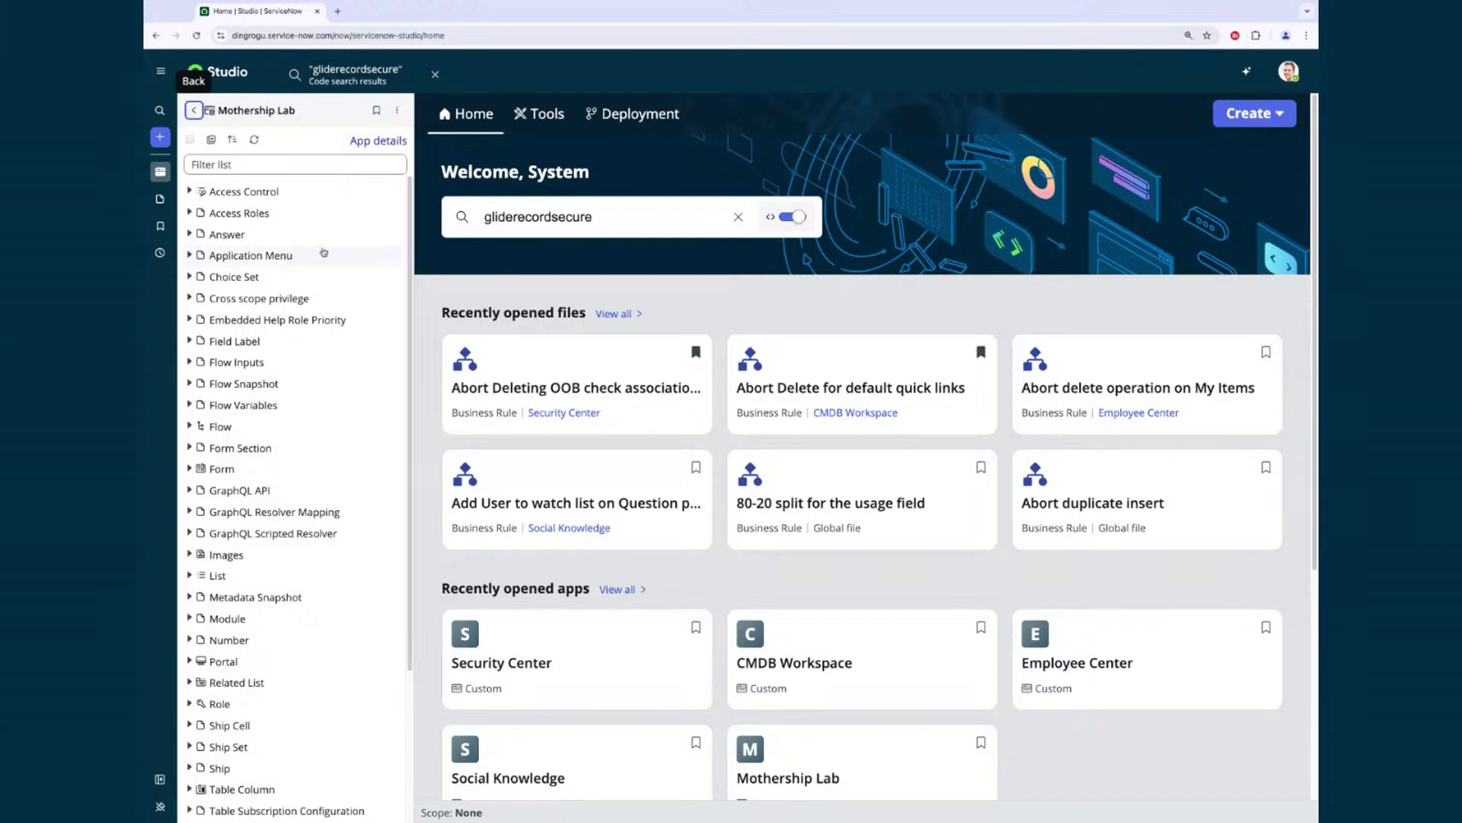
Examine the Access Roles files in Mothership Lab and collapse that category again
click(189, 214)
click(190, 213)
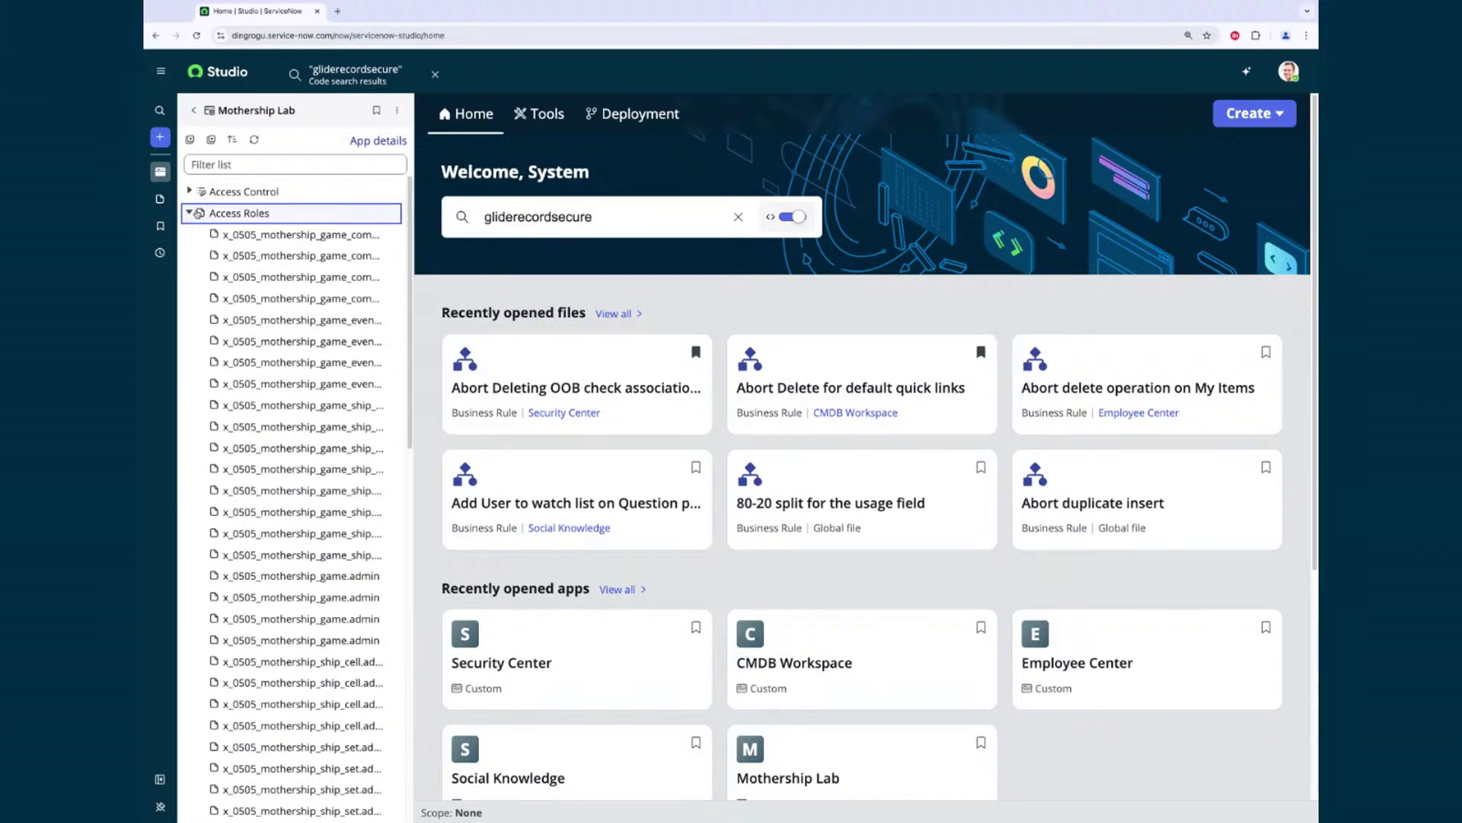
click(189, 213)
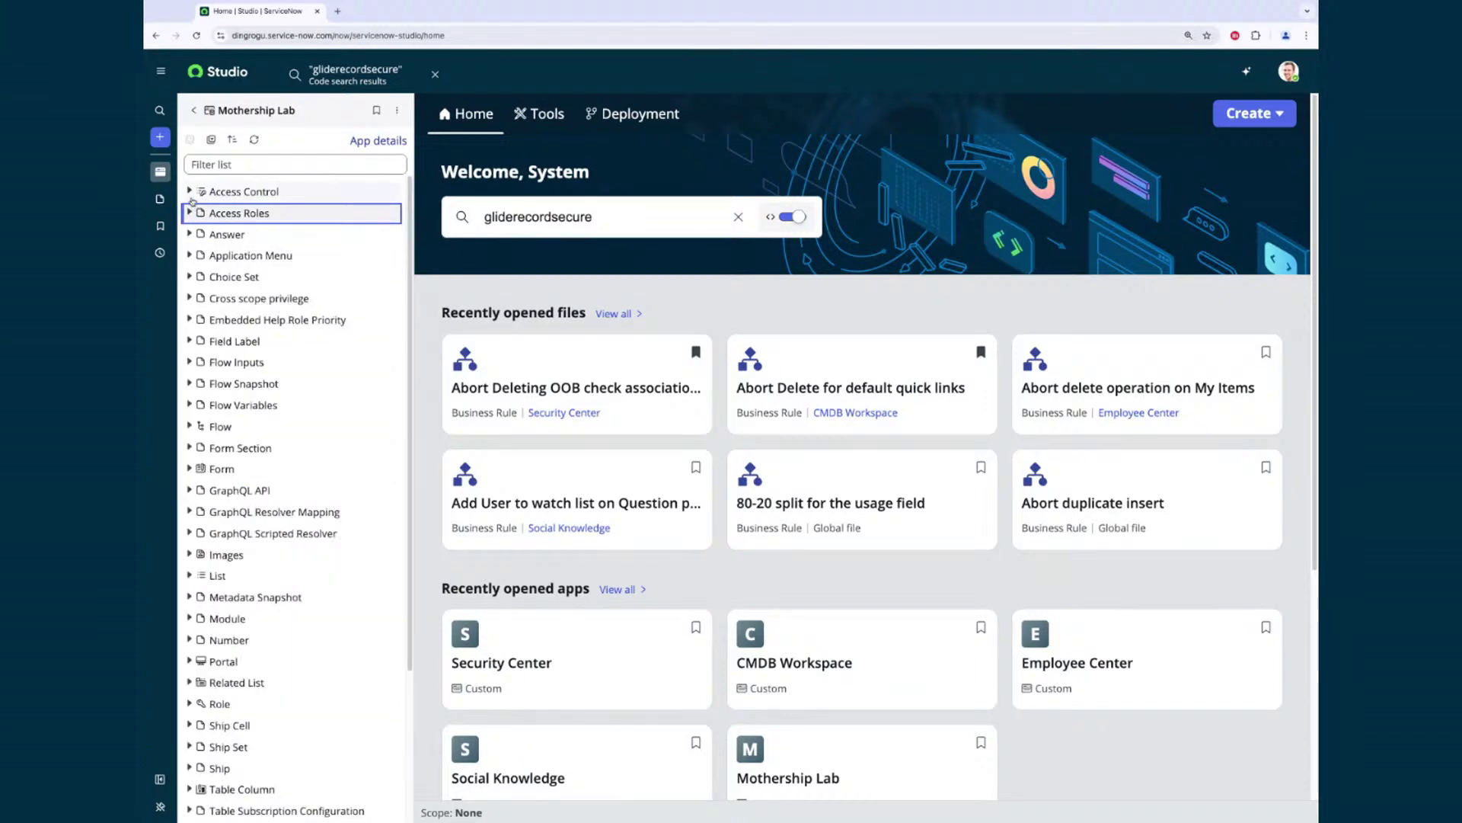
Open the Mothership application menu file from Mothership Lab and collapse the Application Menu category
click(189, 256)
click(258, 279)
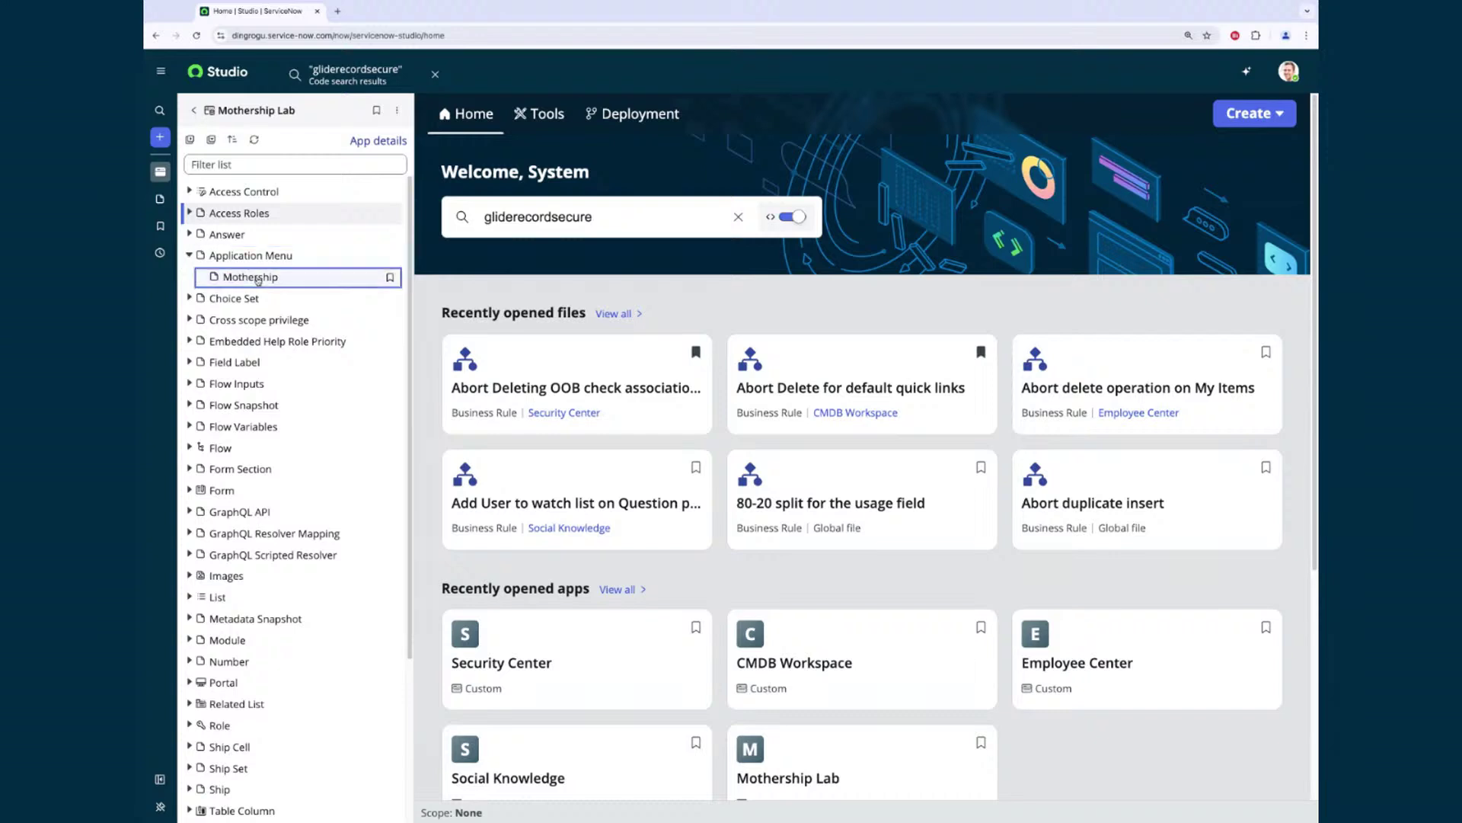
click(193, 261)
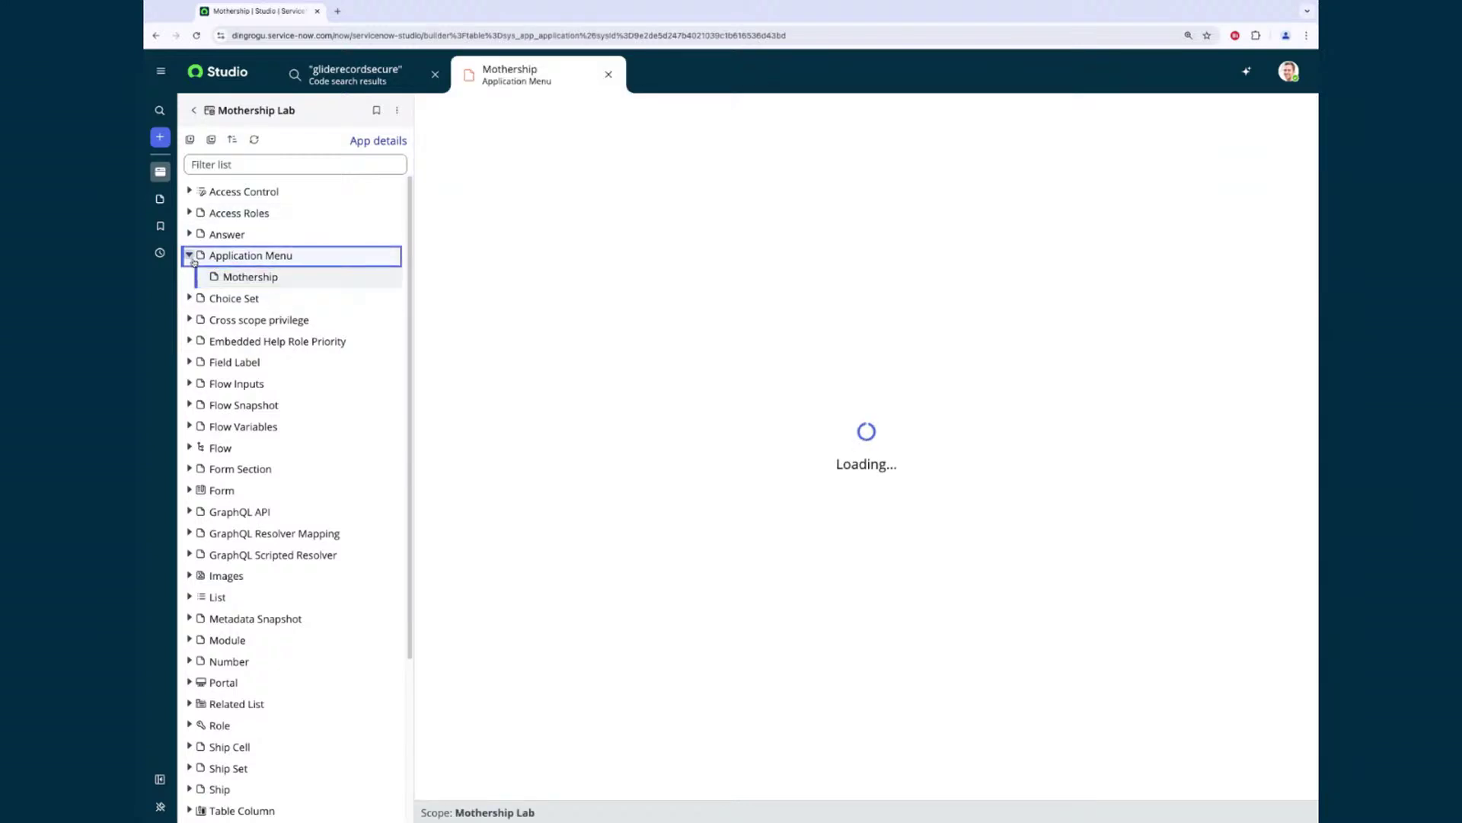
Open the Game table from Mothership Lab's Table files and collapse the category
scroll(193, 642, down, 3)
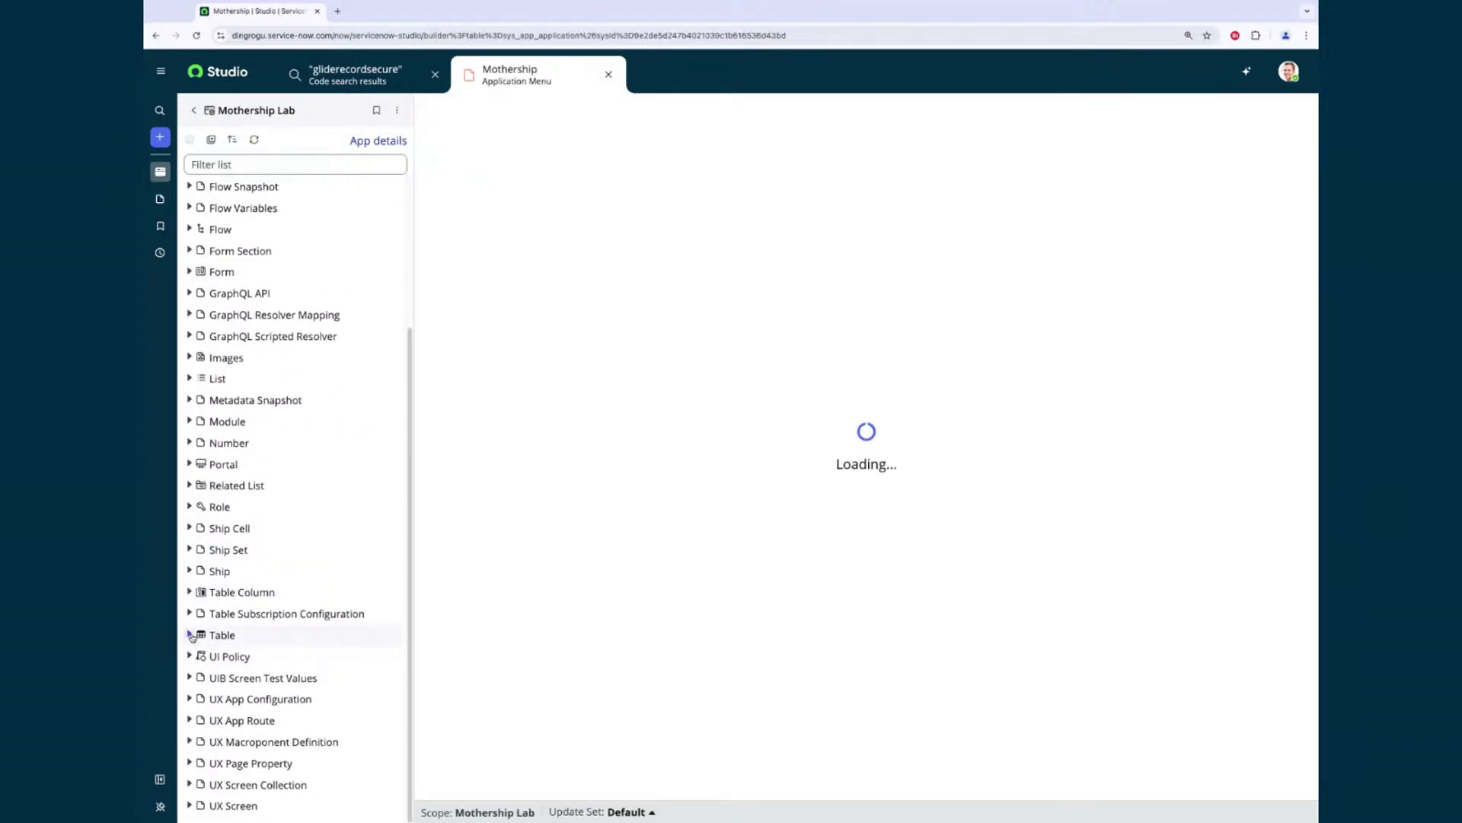
click(190, 635)
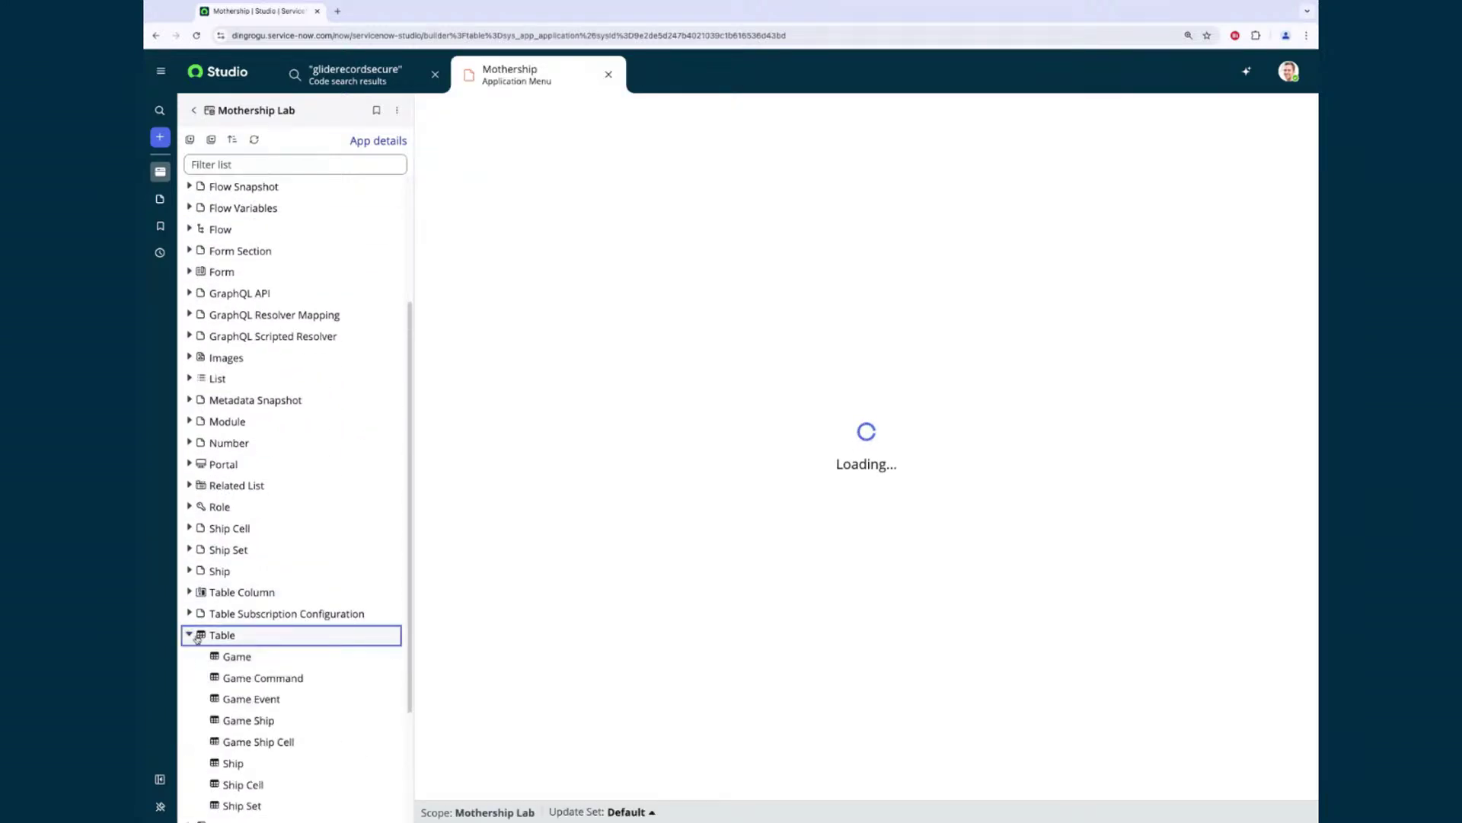
click(270, 664)
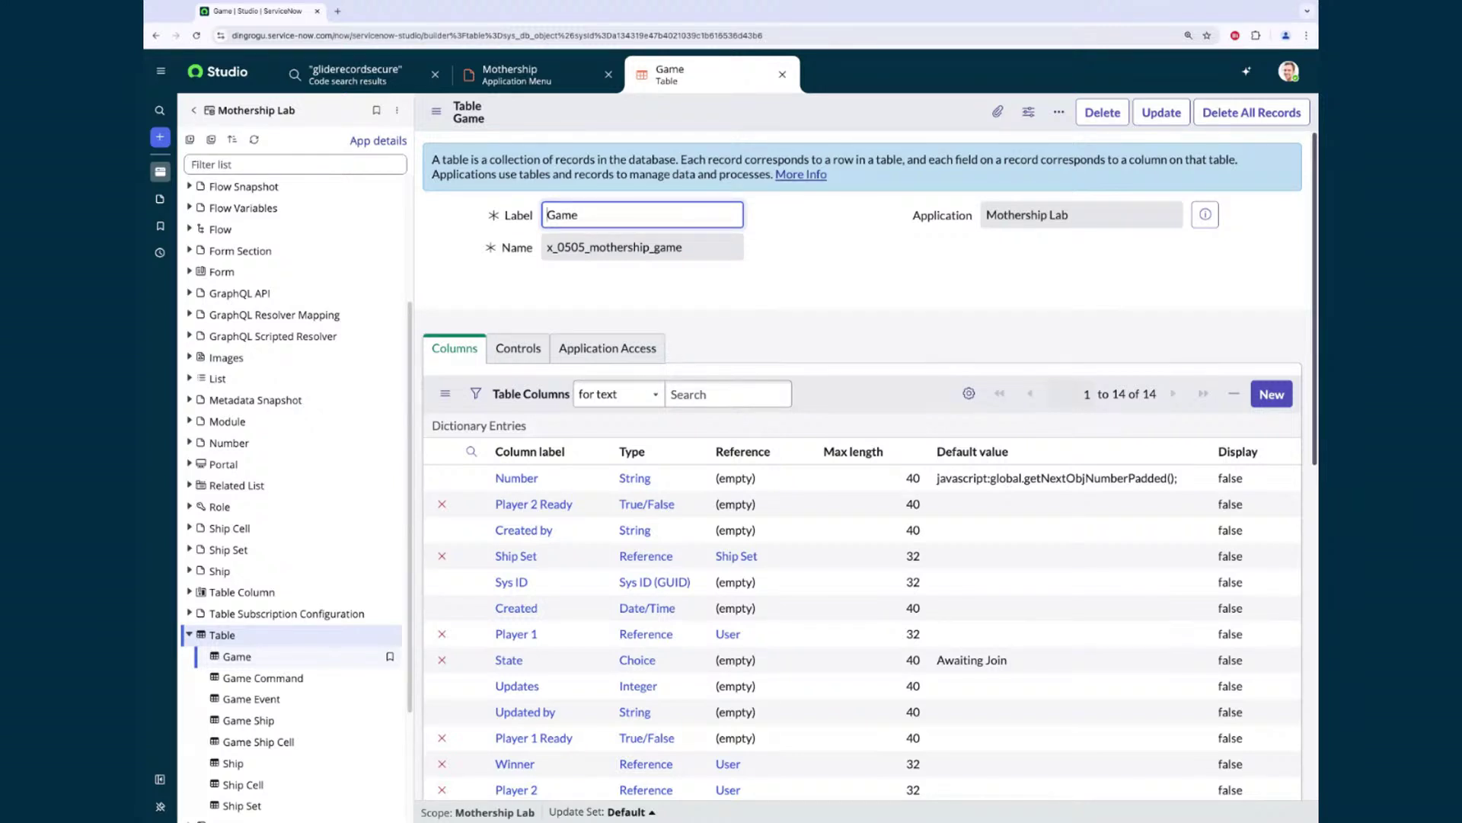
click(189, 635)
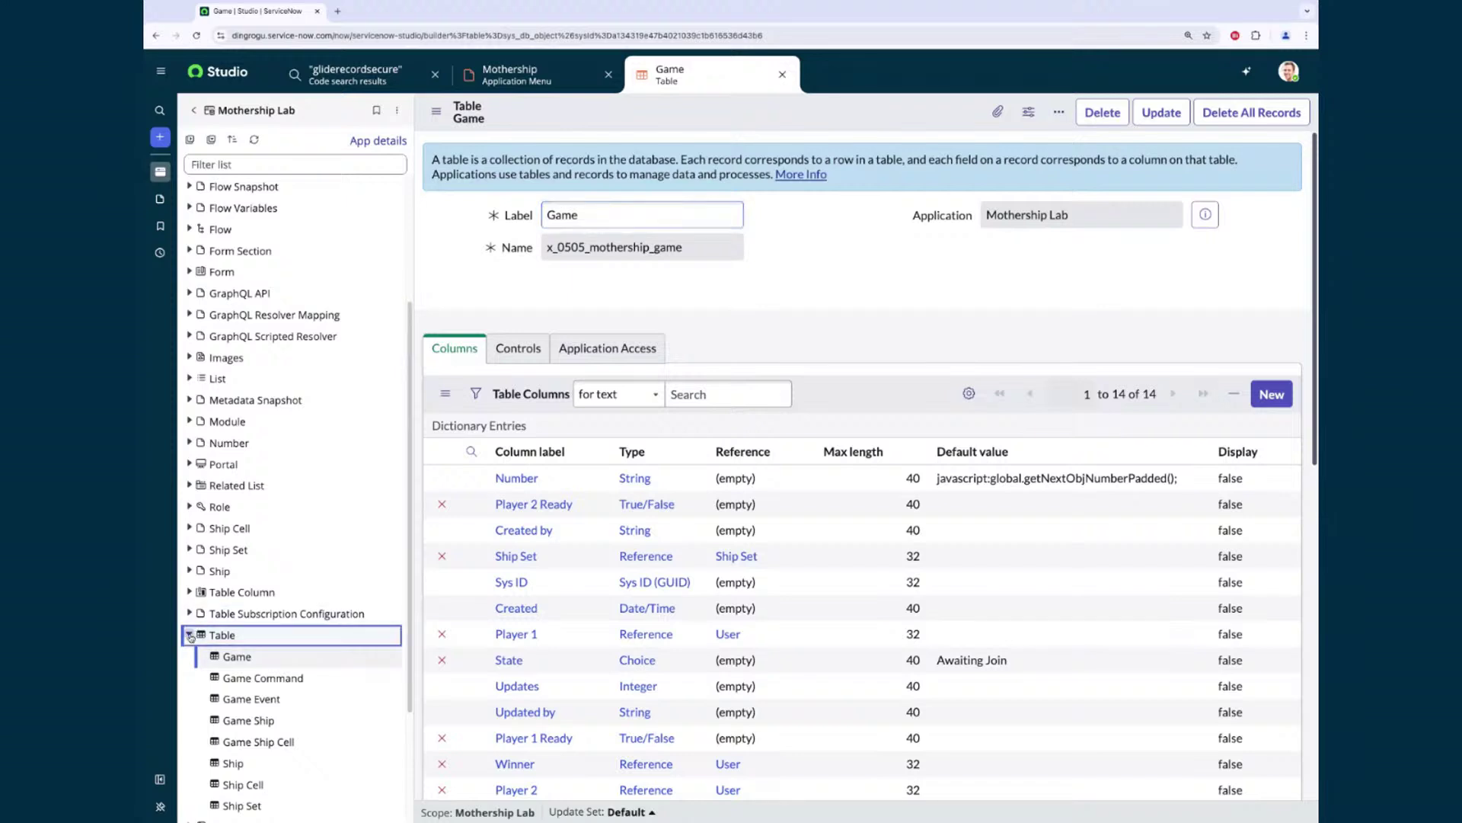
Open the x_0505_mothership.admin role and the Mothership Lab portal, collapsing the Role and Portal categories
click(191, 506)
click(191, 507)
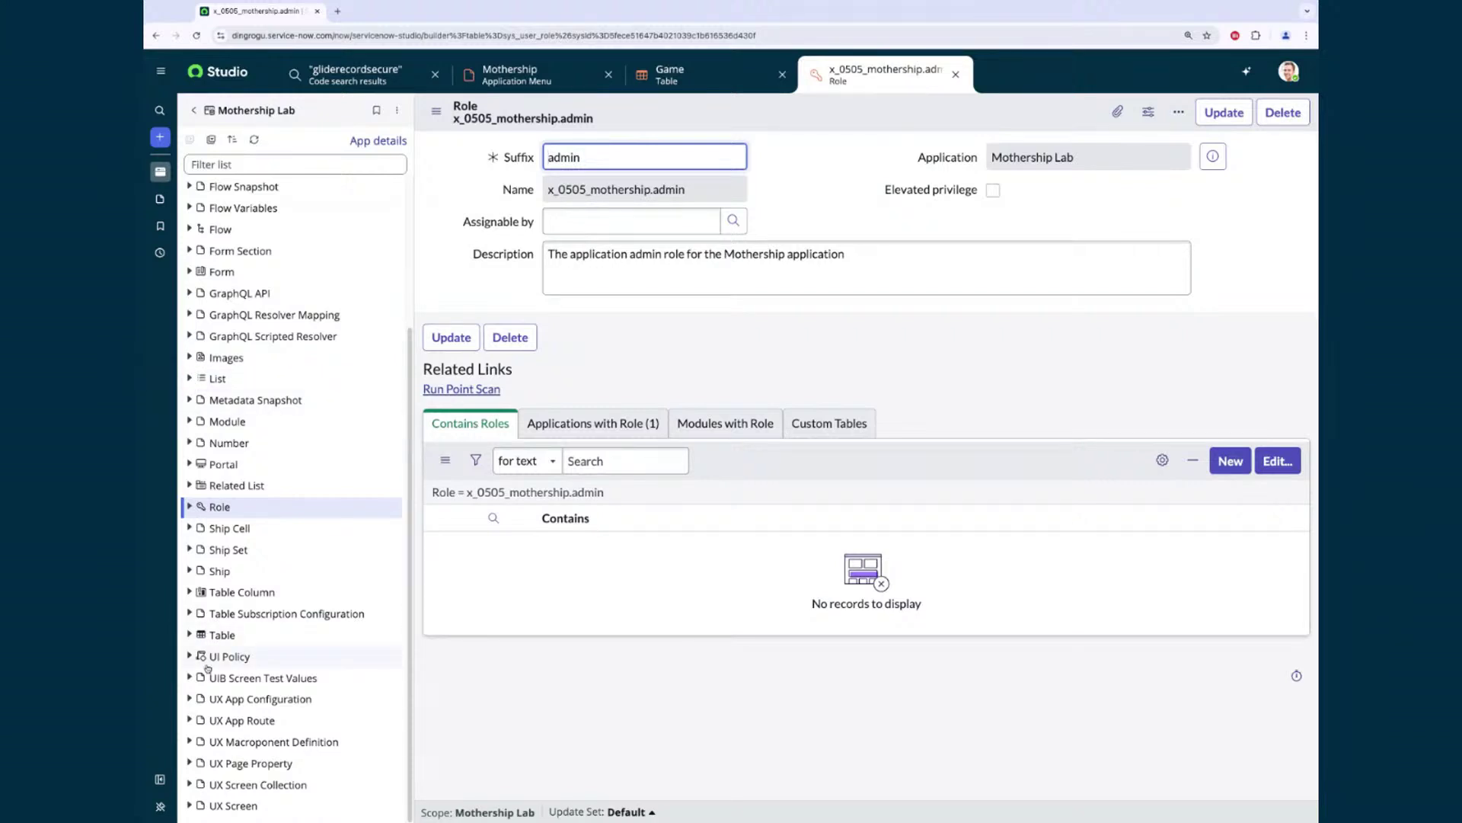
click(189, 464)
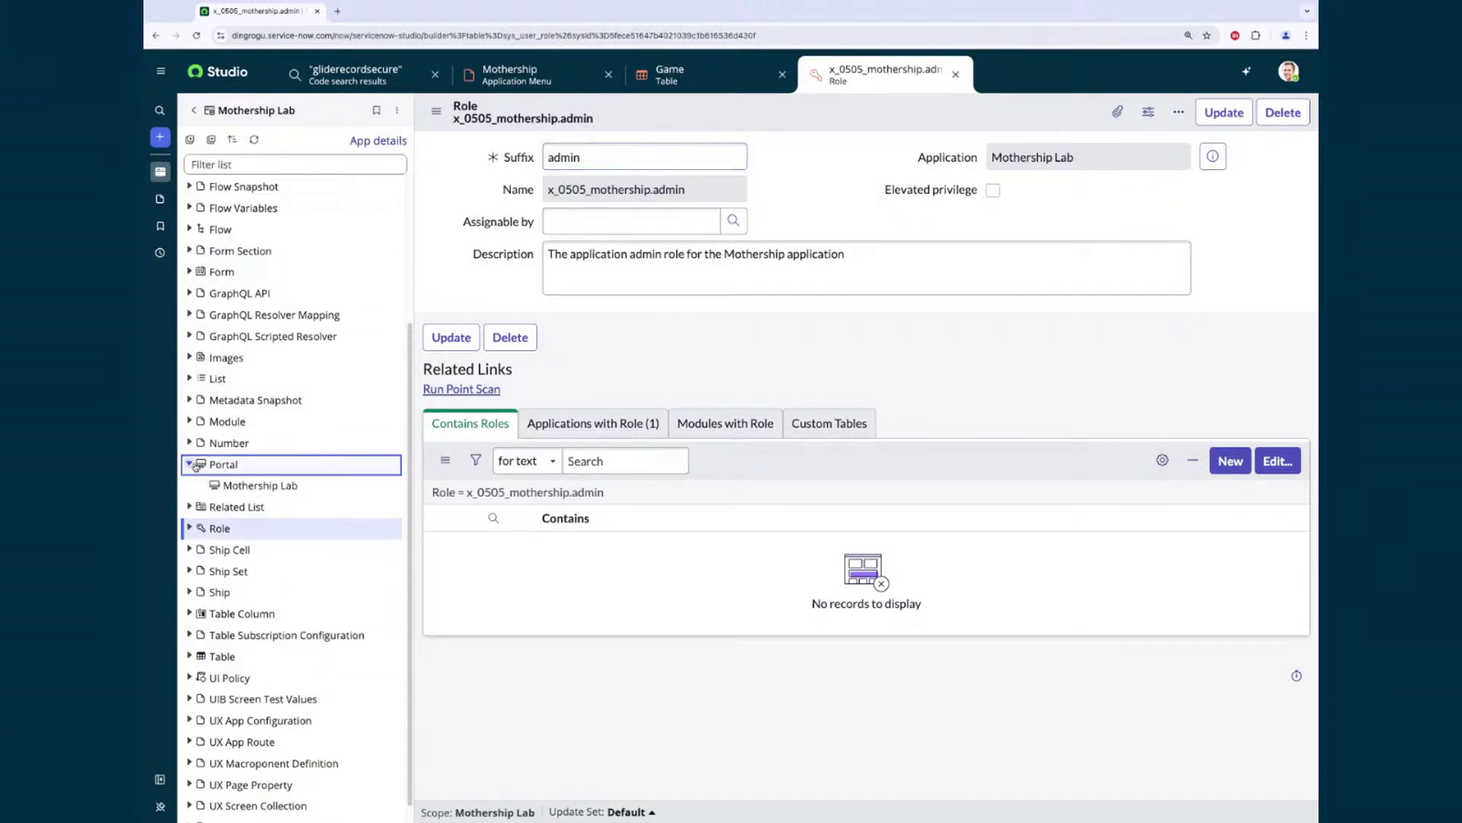
click(281, 488)
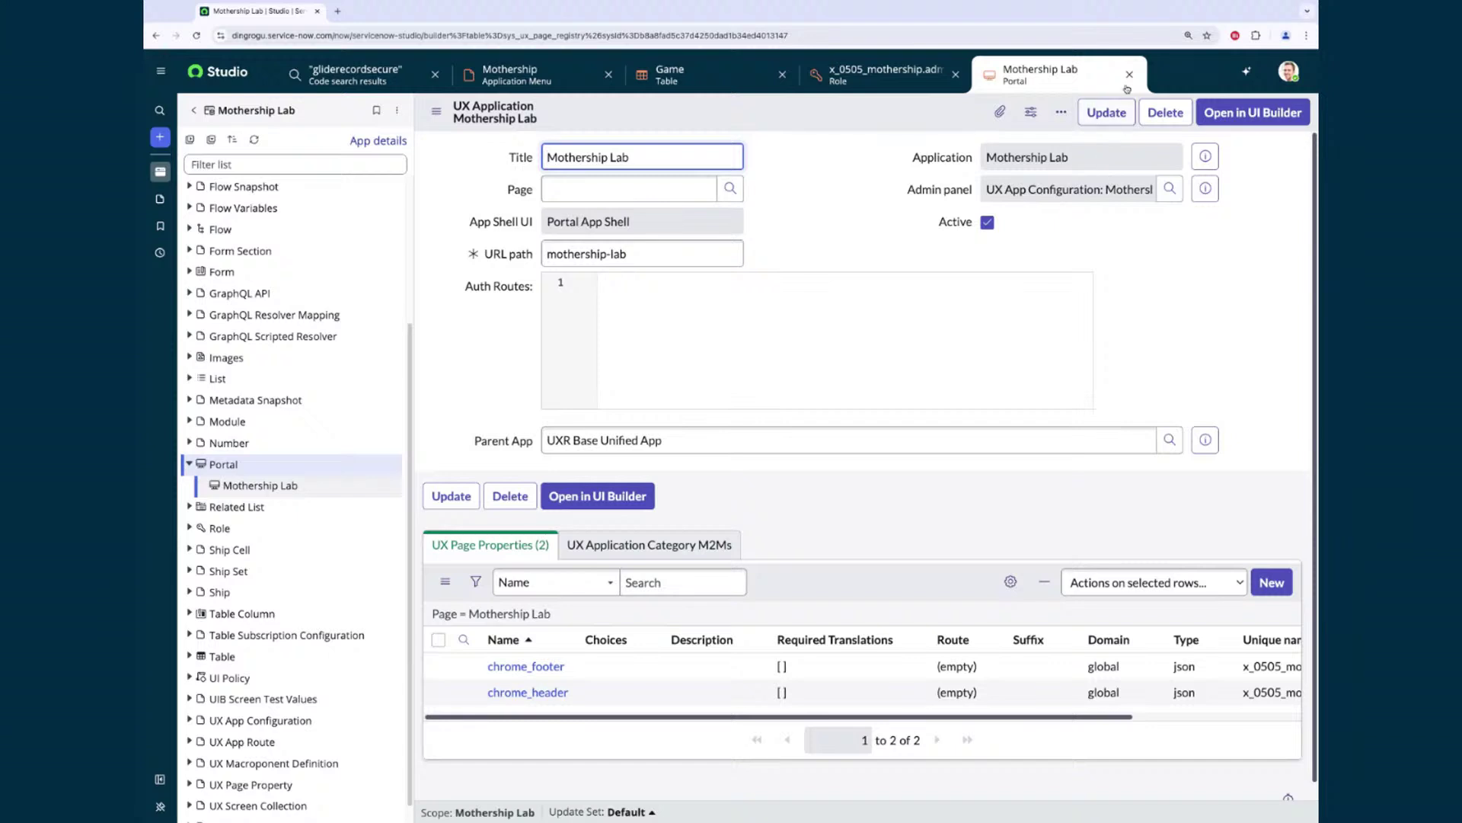
click(190, 463)
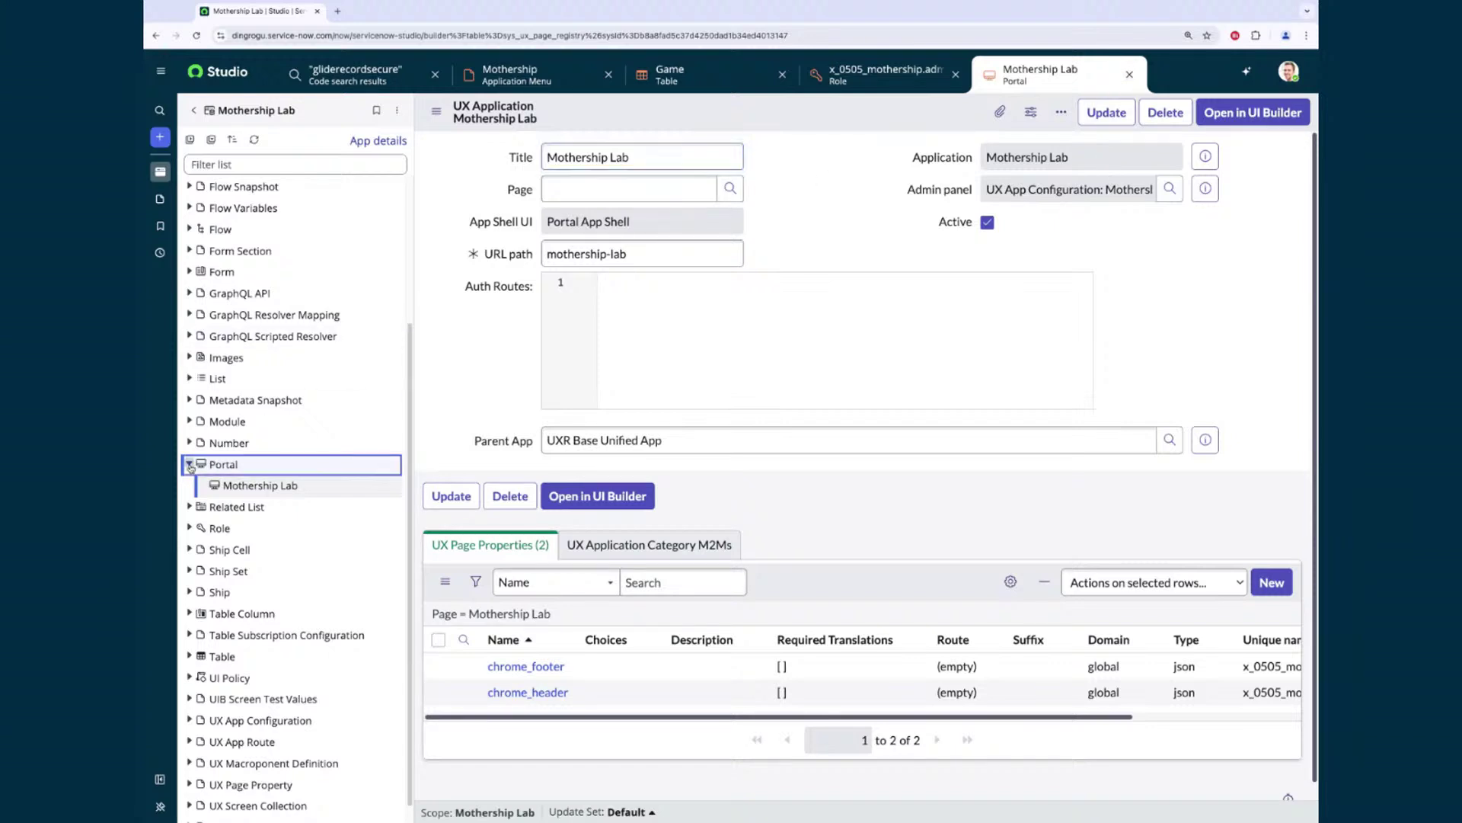
View the x_0505_mothership_game form from the Form files and close it again
scroll(202, 396, up, 2)
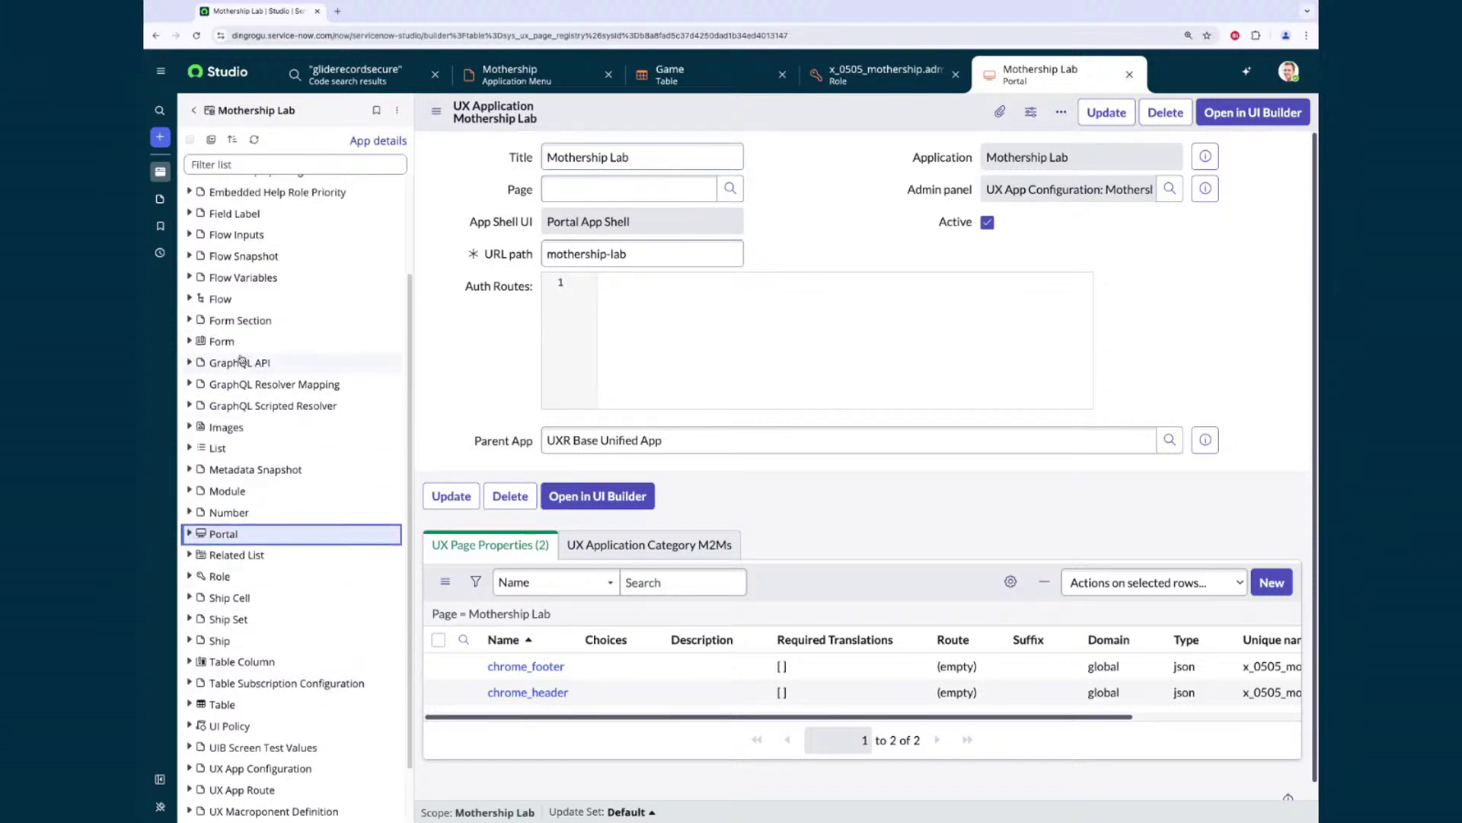
click(190, 342)
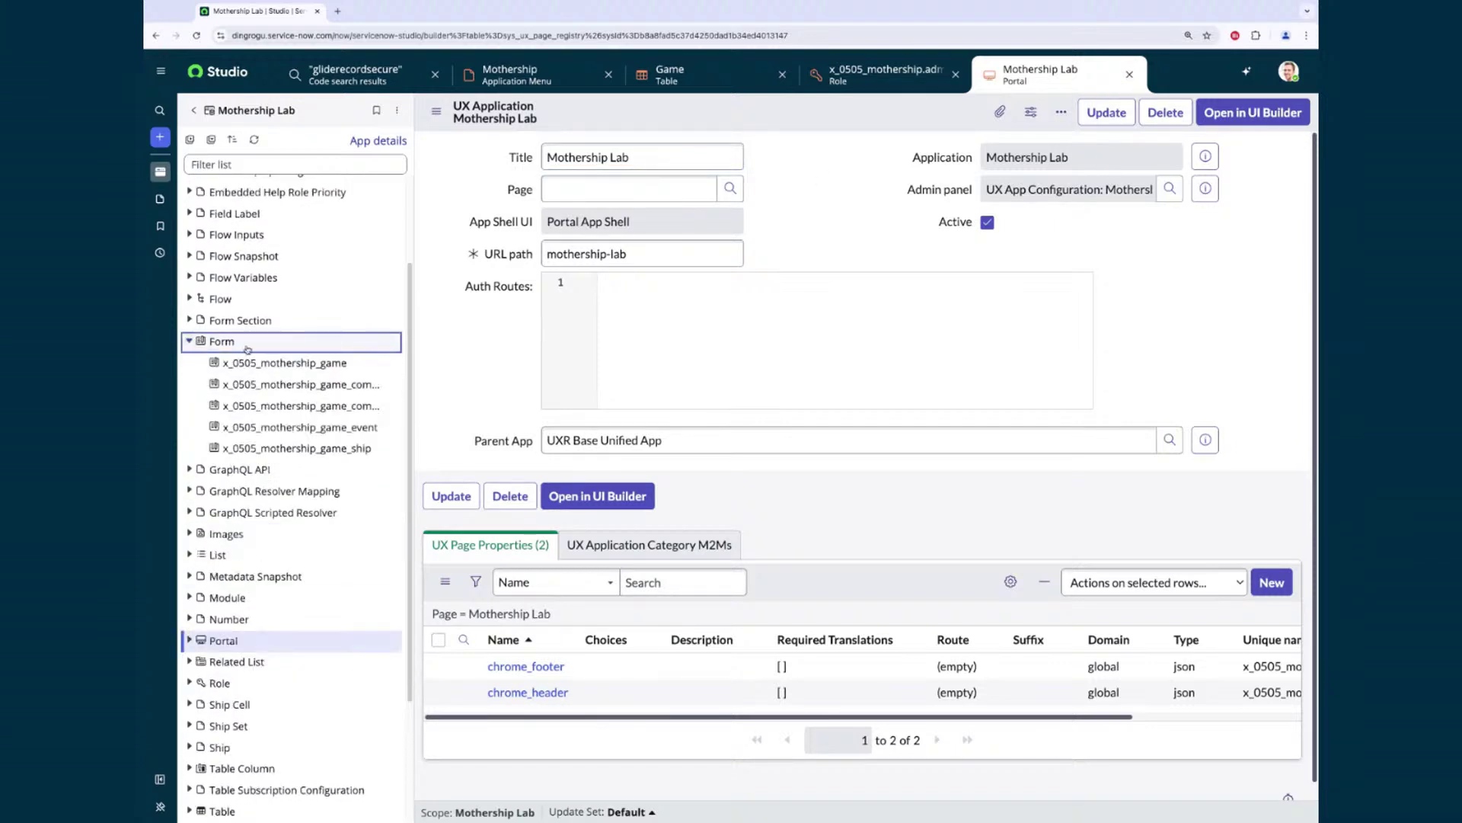
click(288, 365)
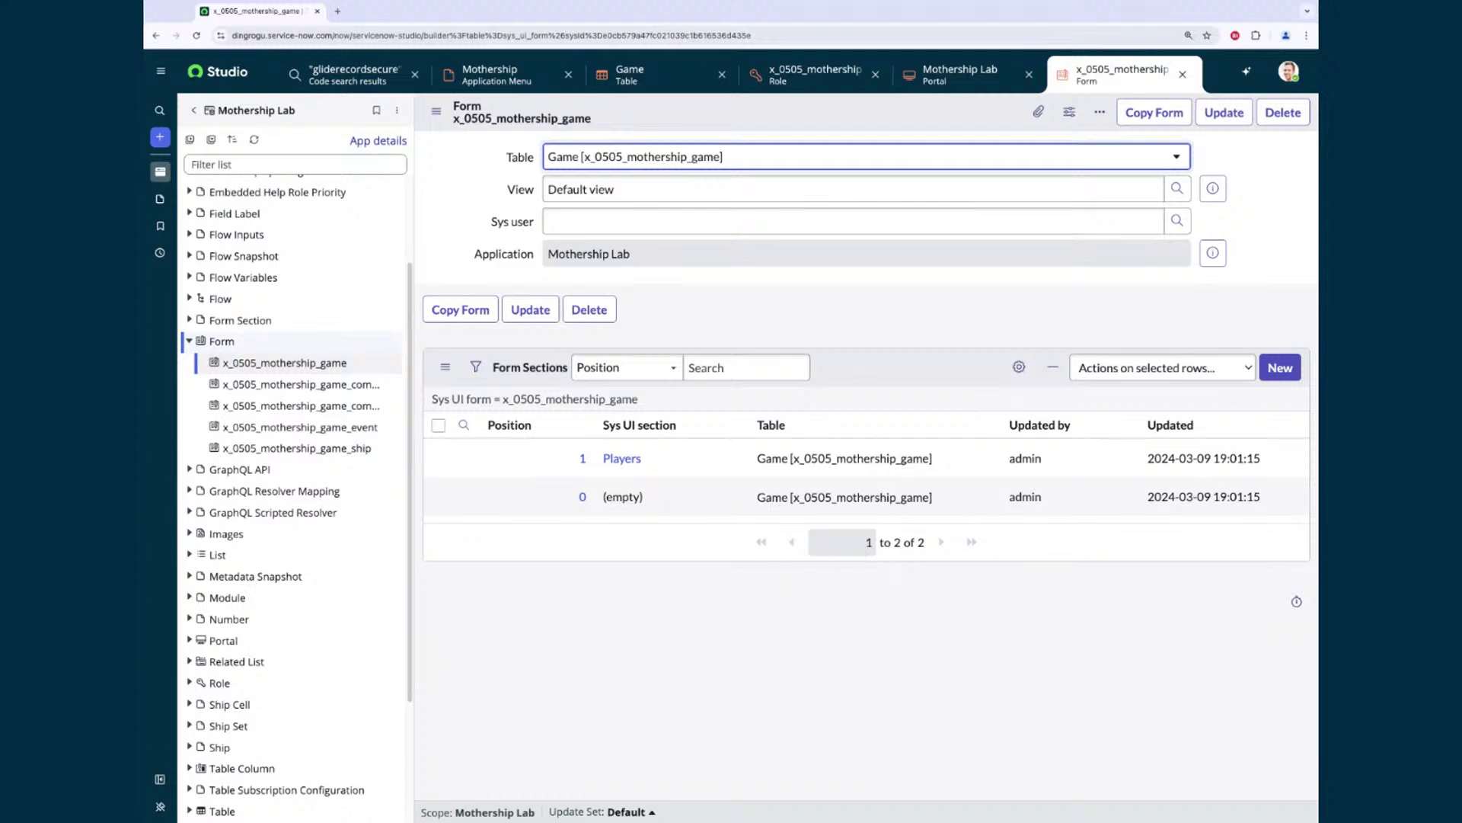
click(1182, 74)
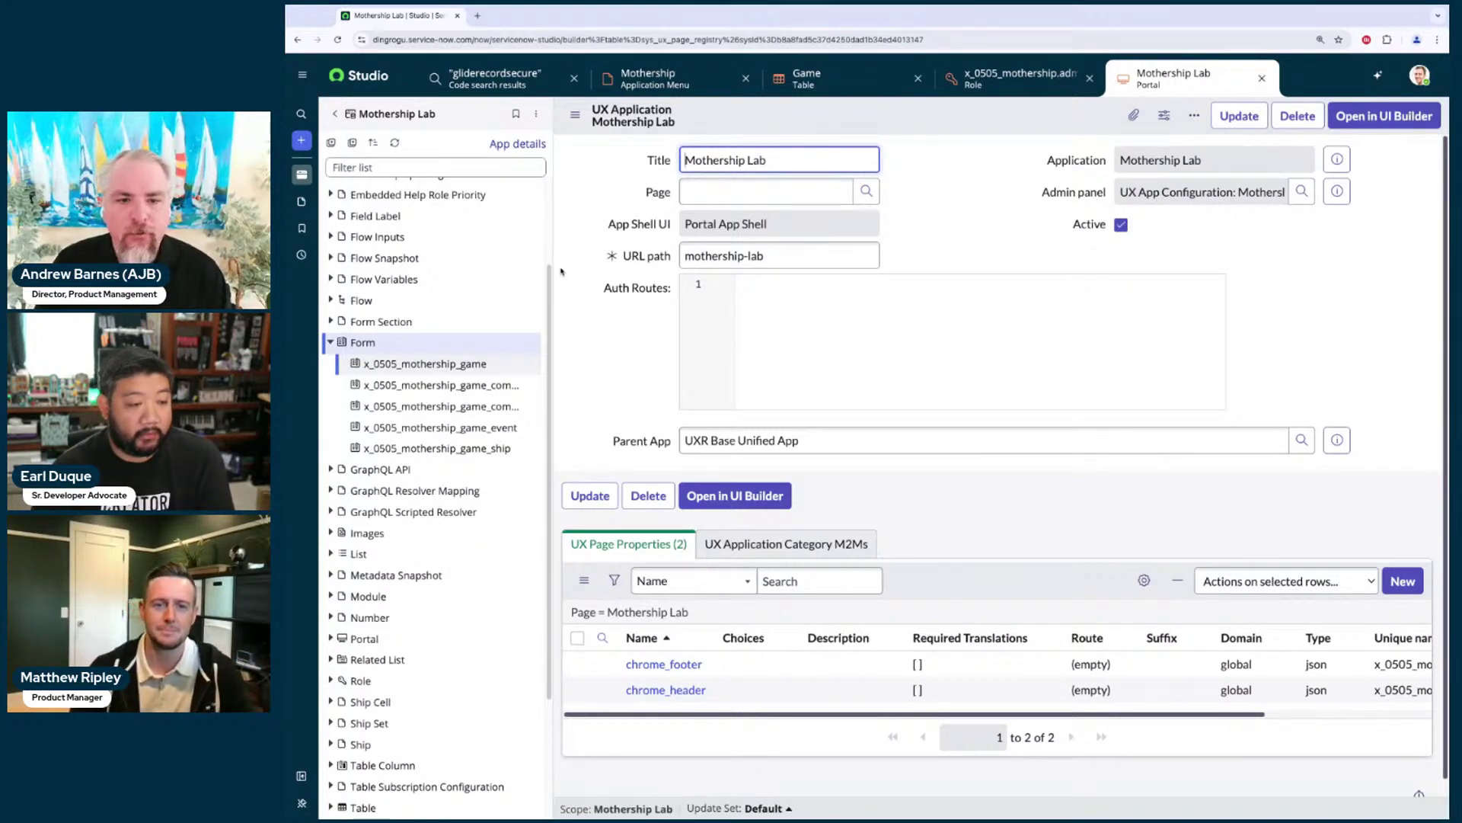
Group the Mothership Lab files by parent categories and collapse all of the groups
scroll(548, 281, up, 3)
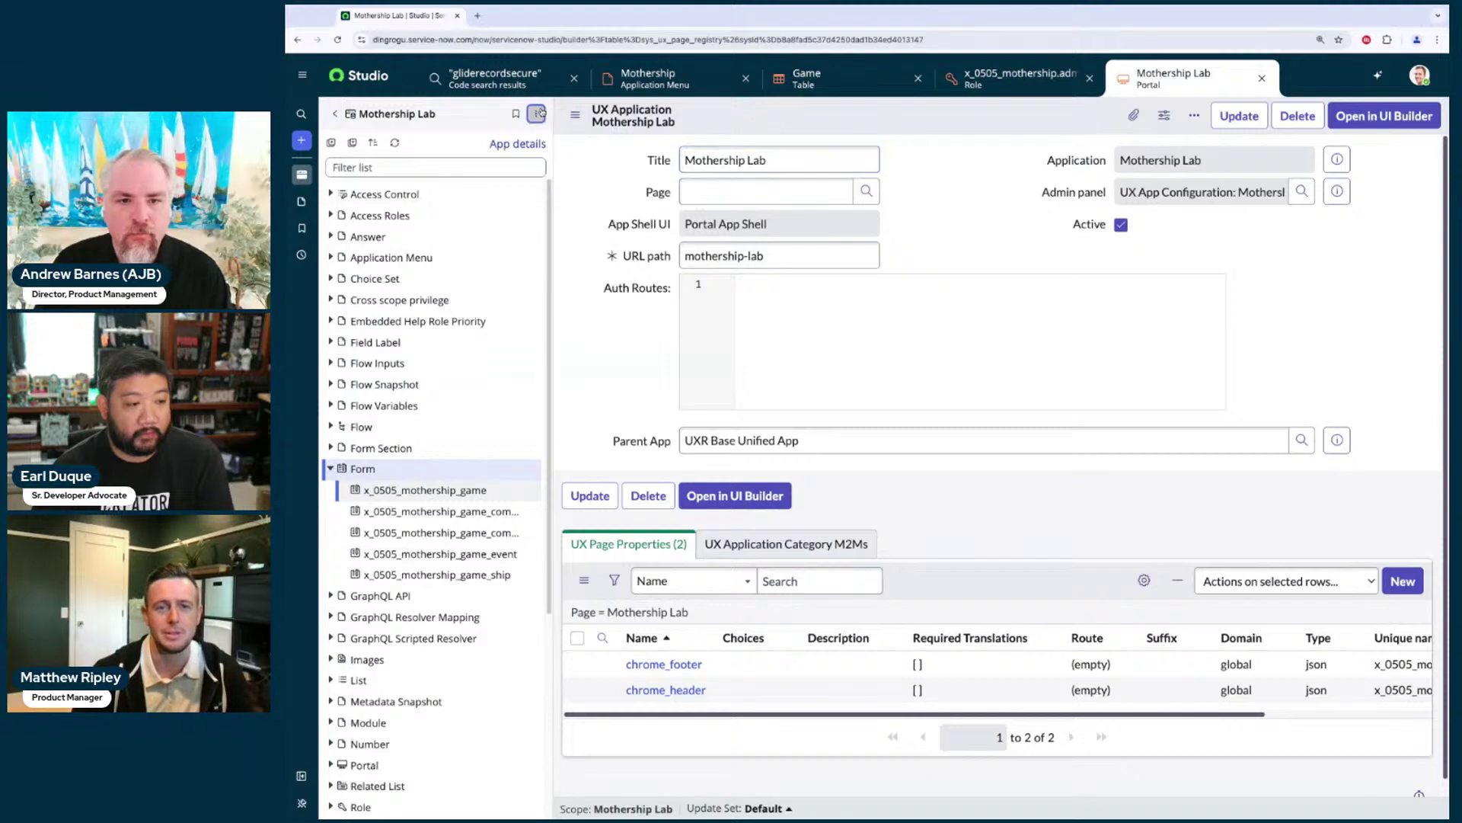
click(595, 116)
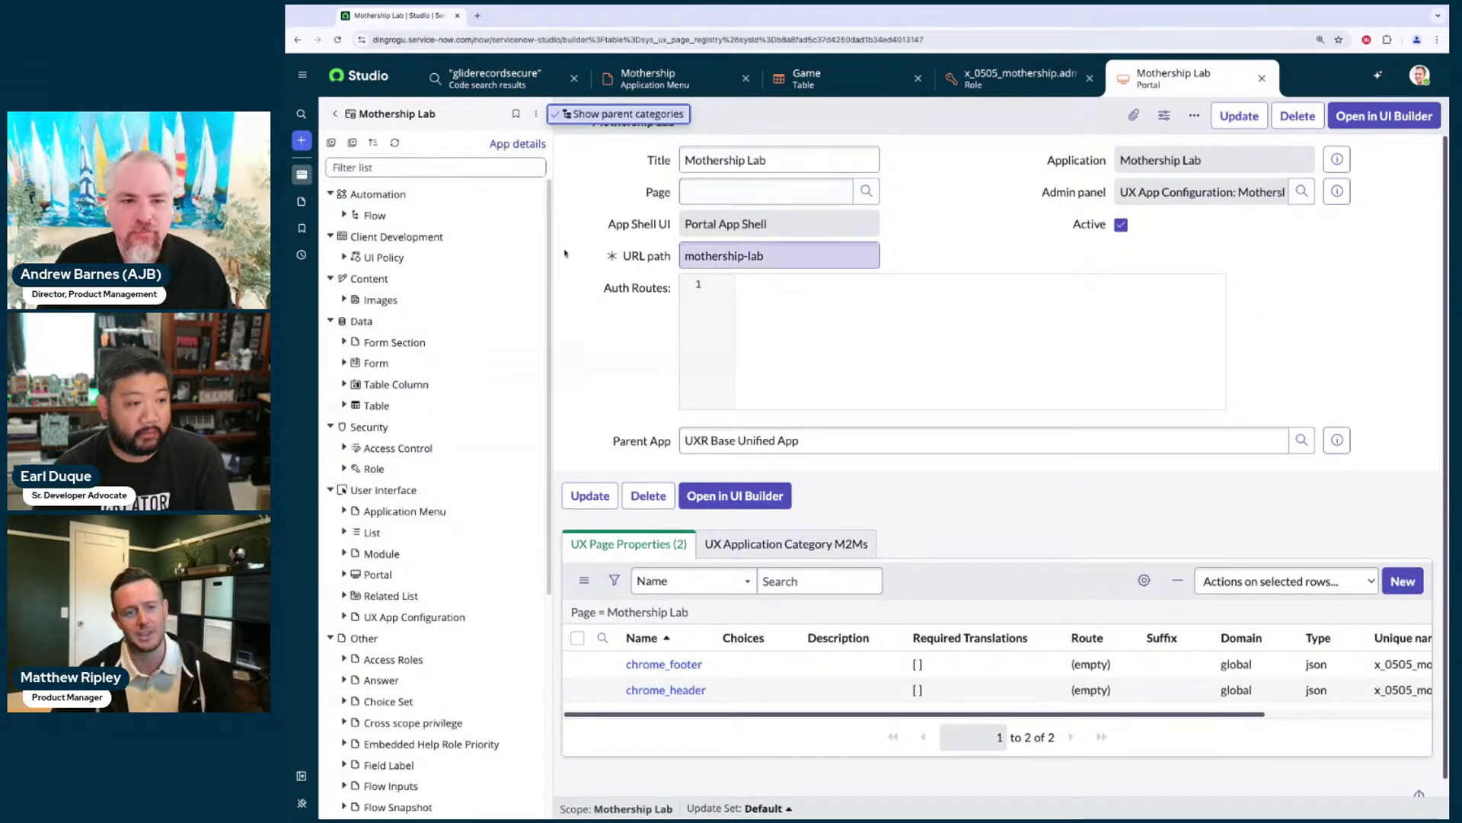
click(332, 143)
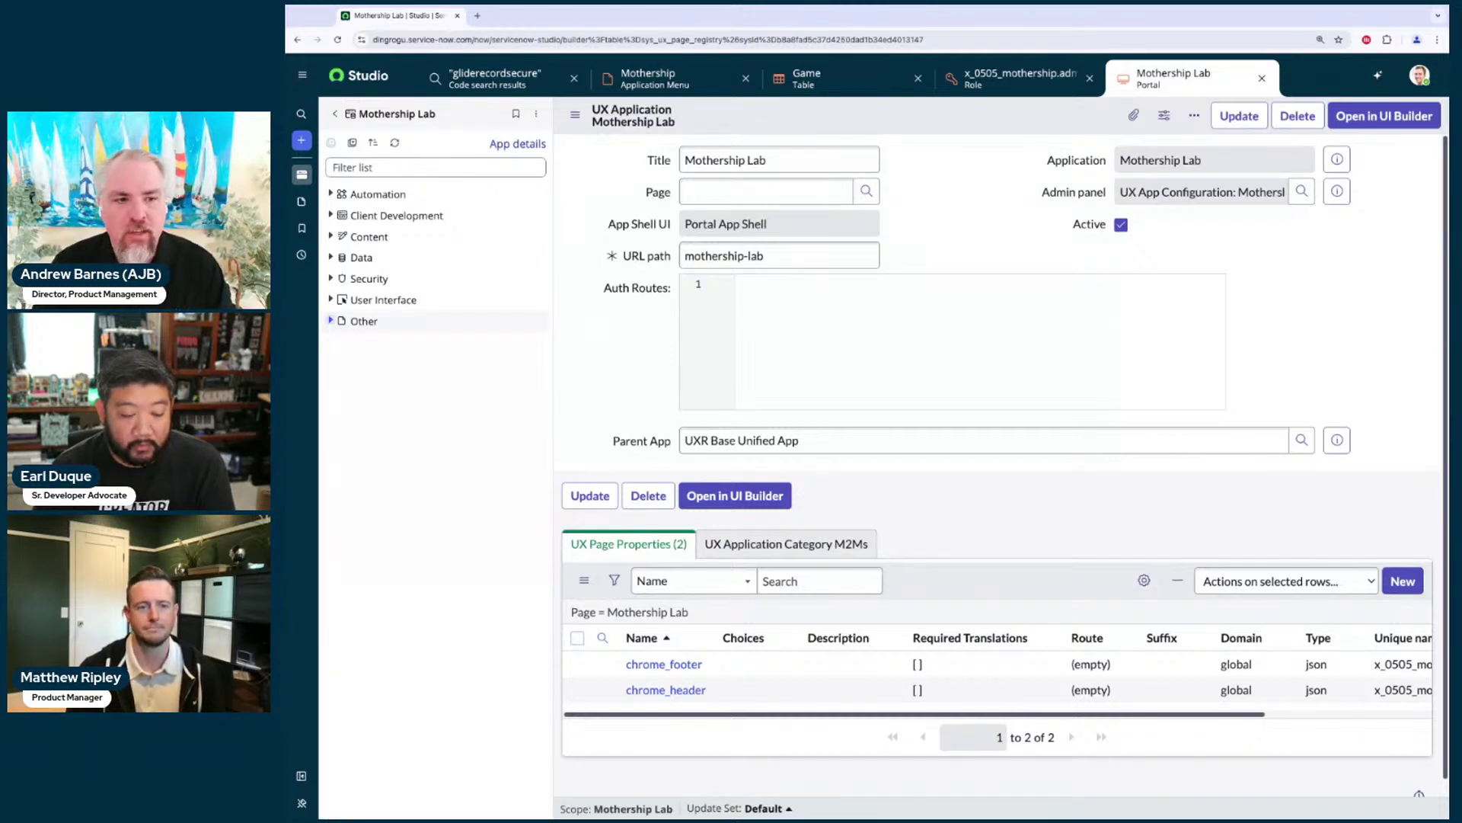
Open the Mothership Join Game Command flow from the Automation category and look through its actions
click(330, 193)
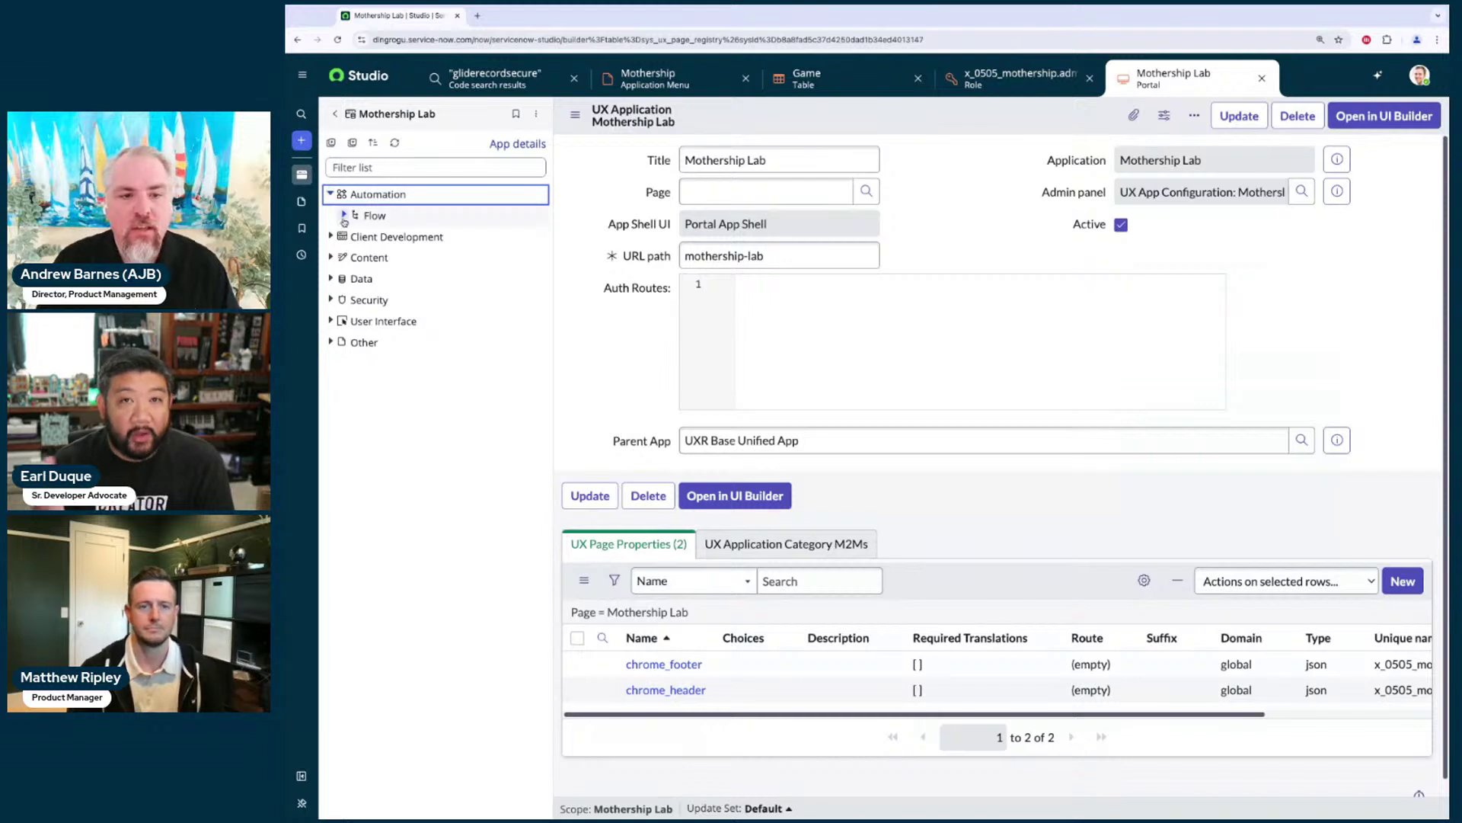
click(343, 216)
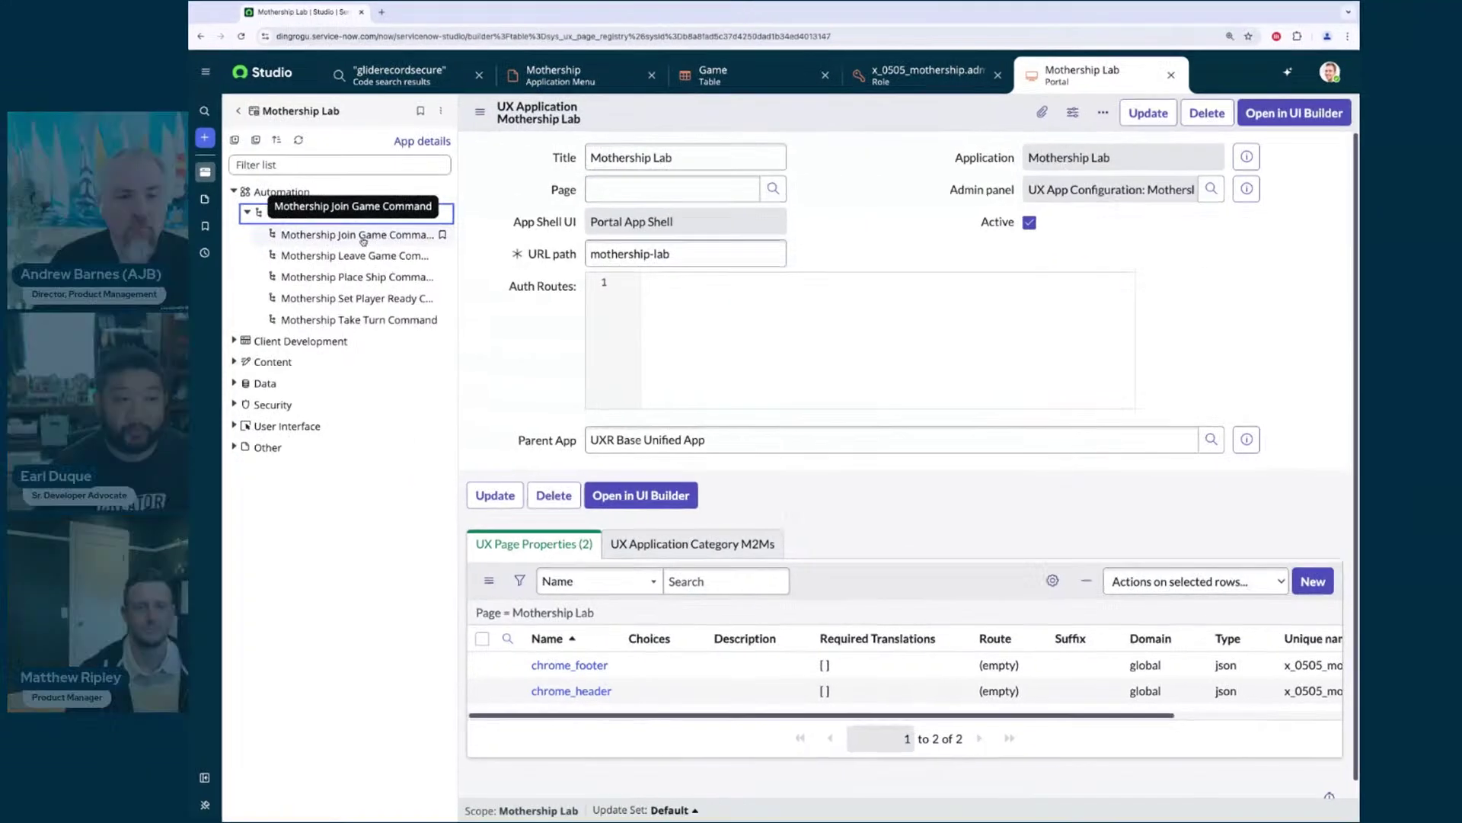
click(363, 236)
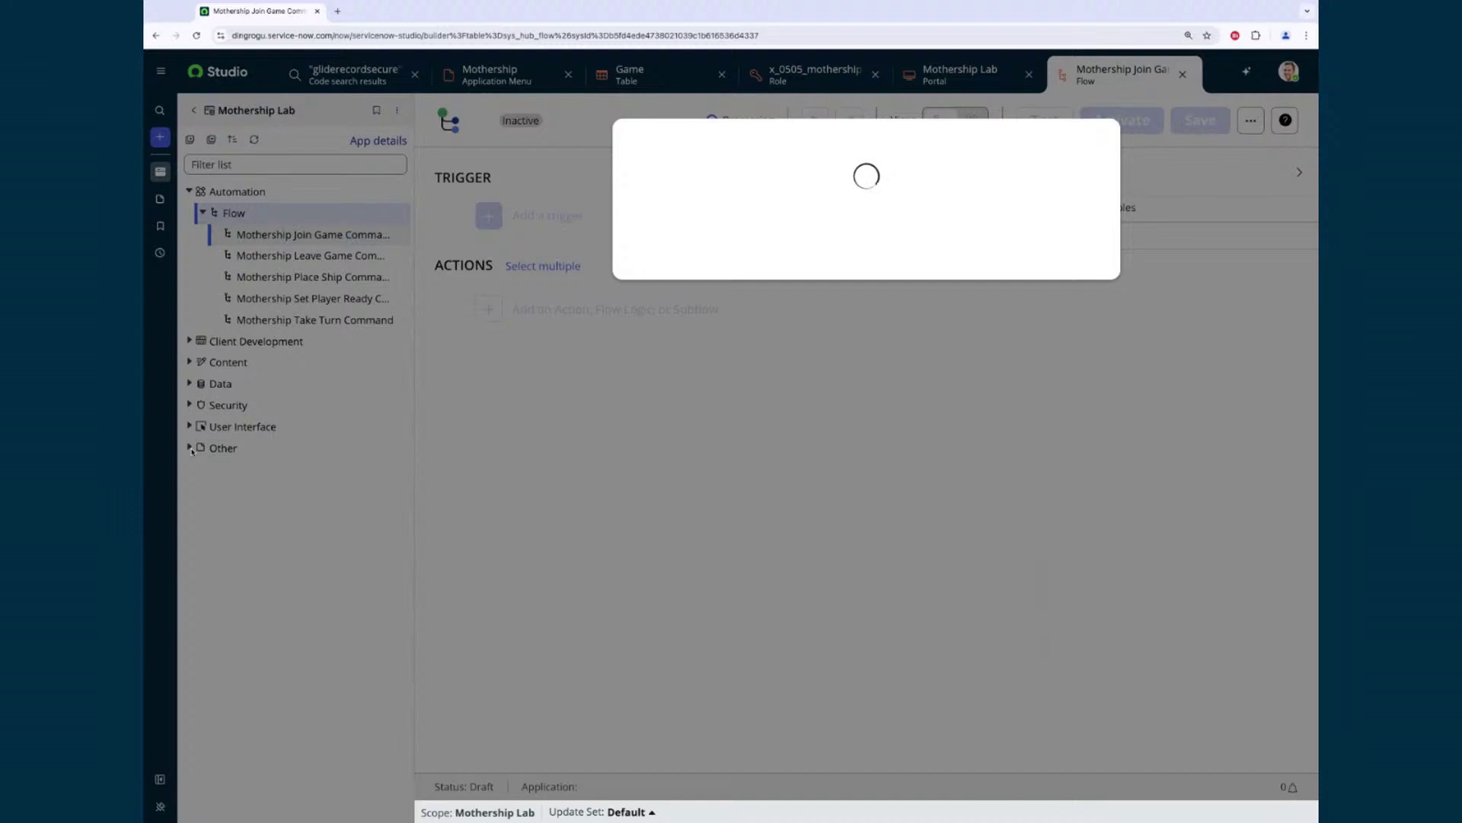
scroll(724, 457, down, 3)
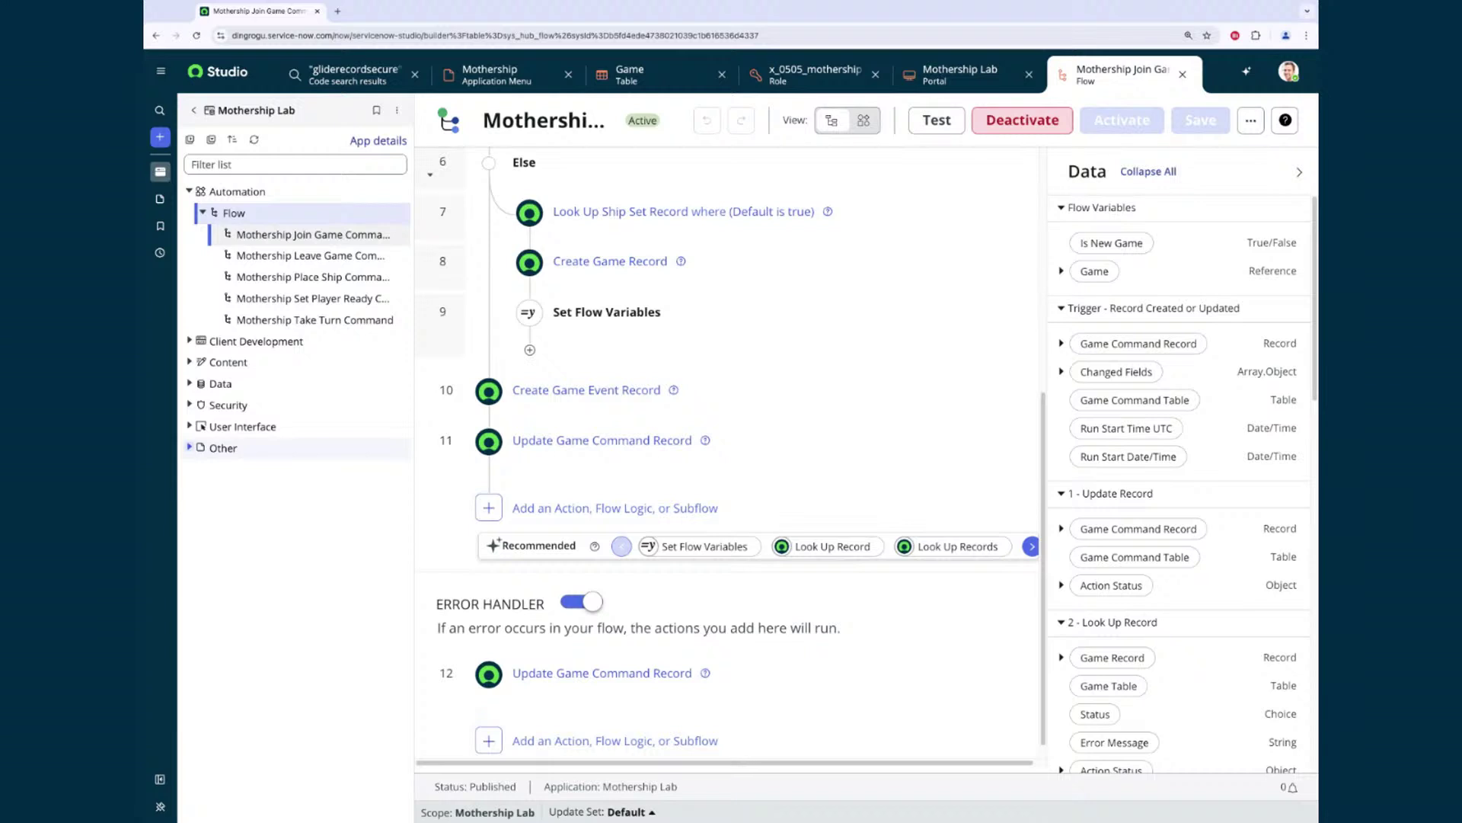
Examine the file types grouped under the Other category and collapse it again
click(189, 447)
scroll(234, 637, down, 2)
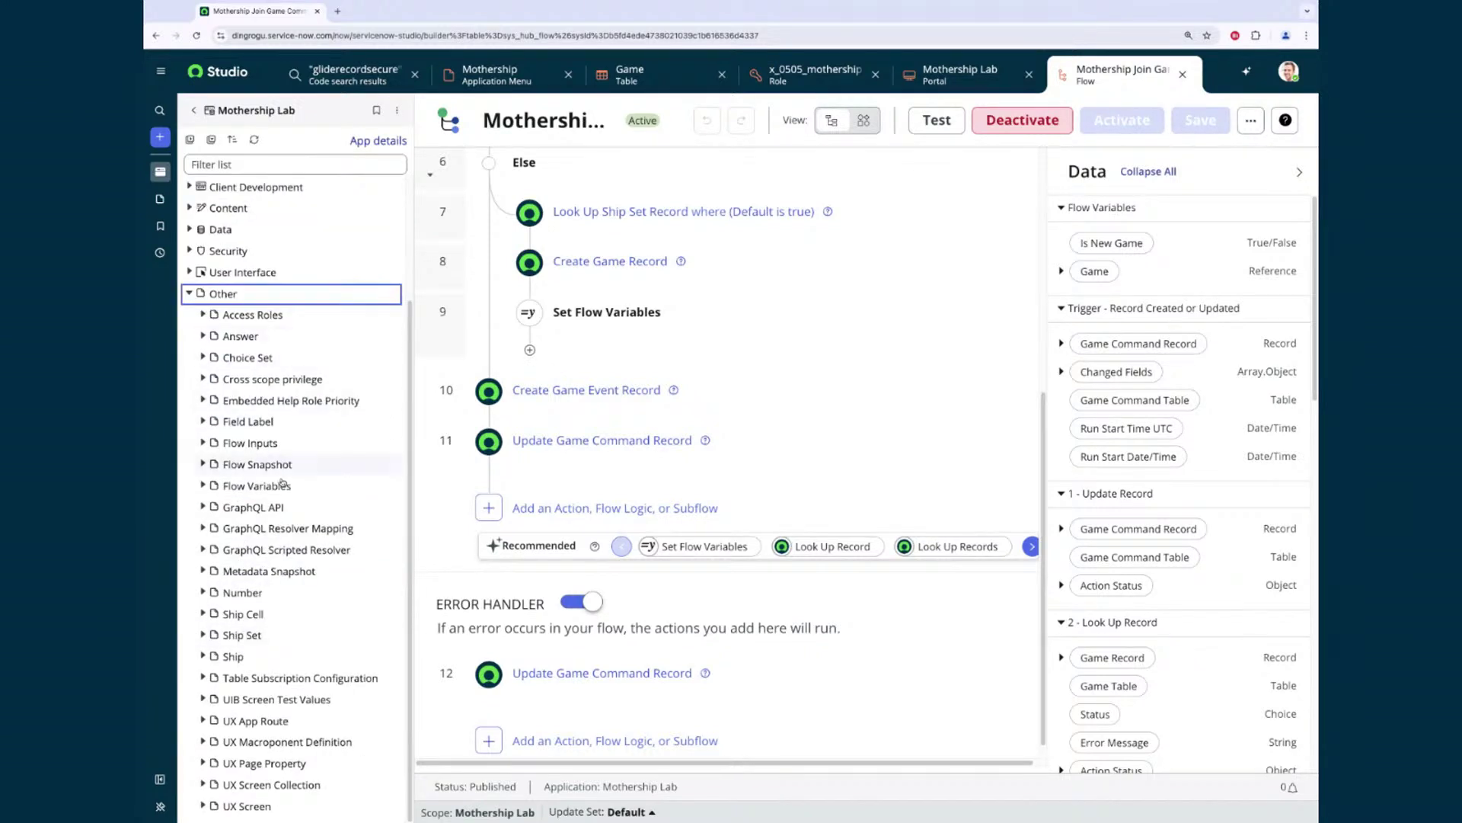
click(195, 297)
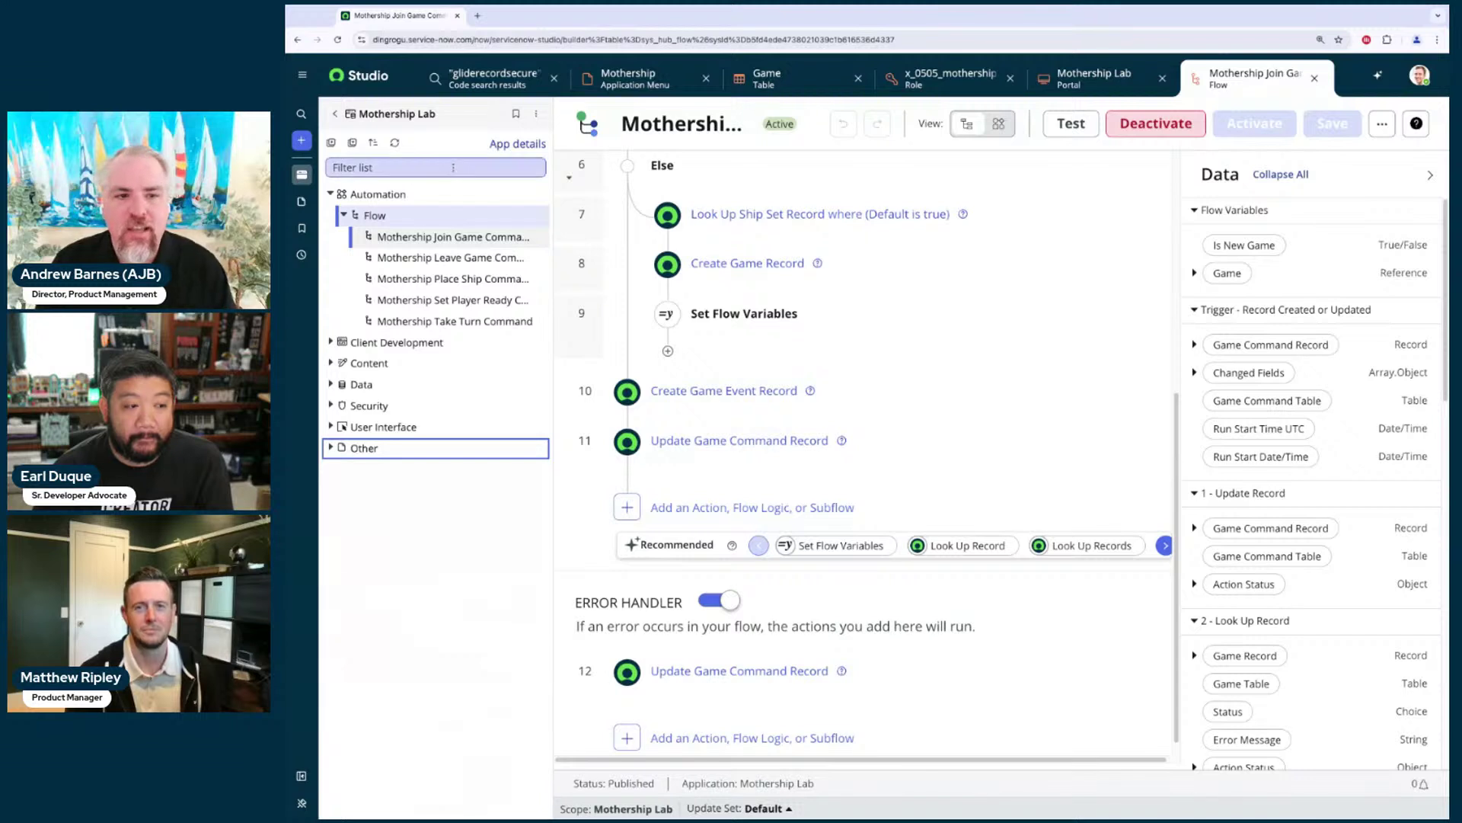
Browse the file categories of all apps, filter them by "busi", and open the Business Rule files under Server Development
click(301, 201)
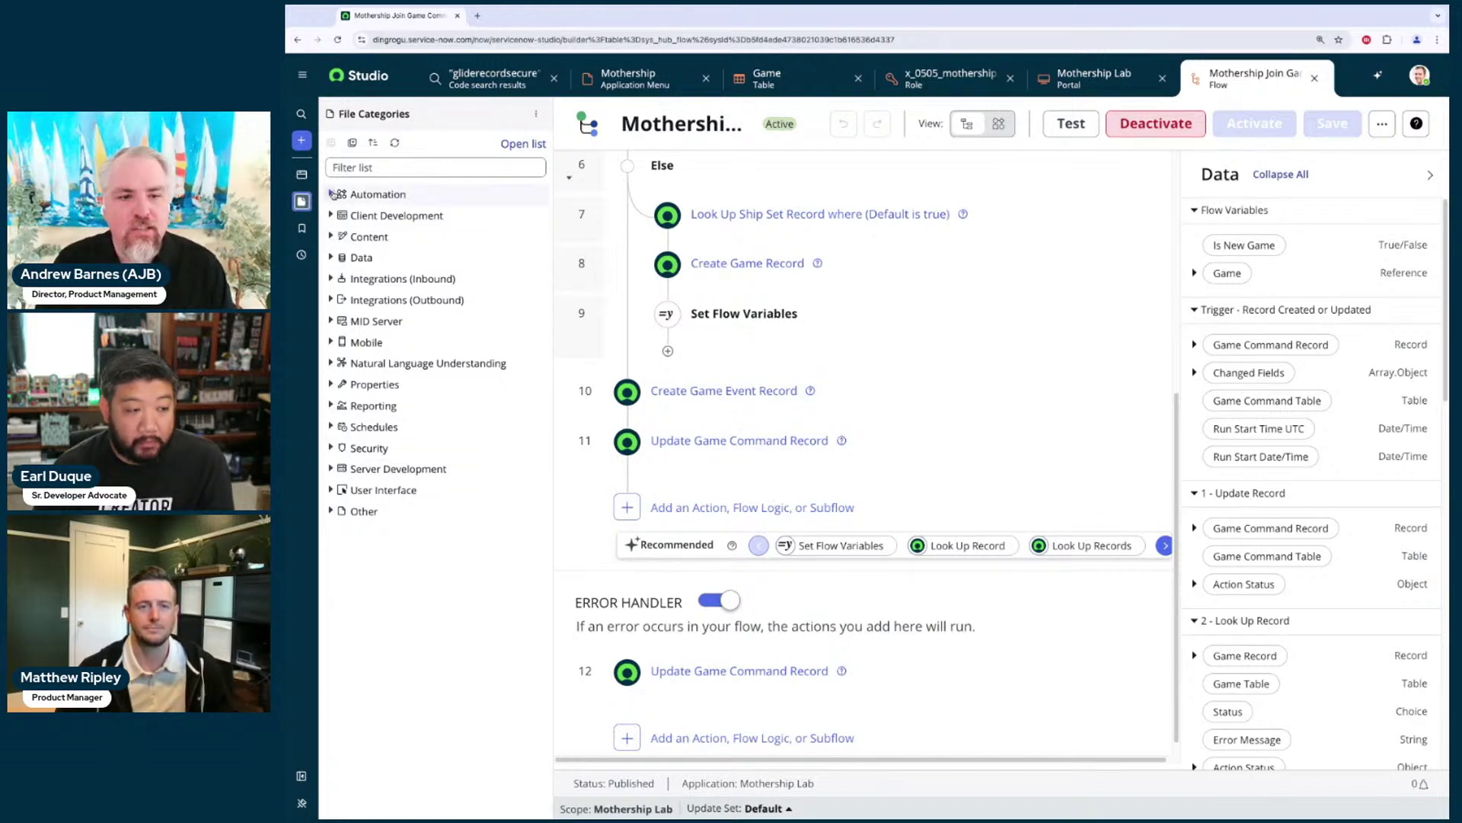
click(332, 470)
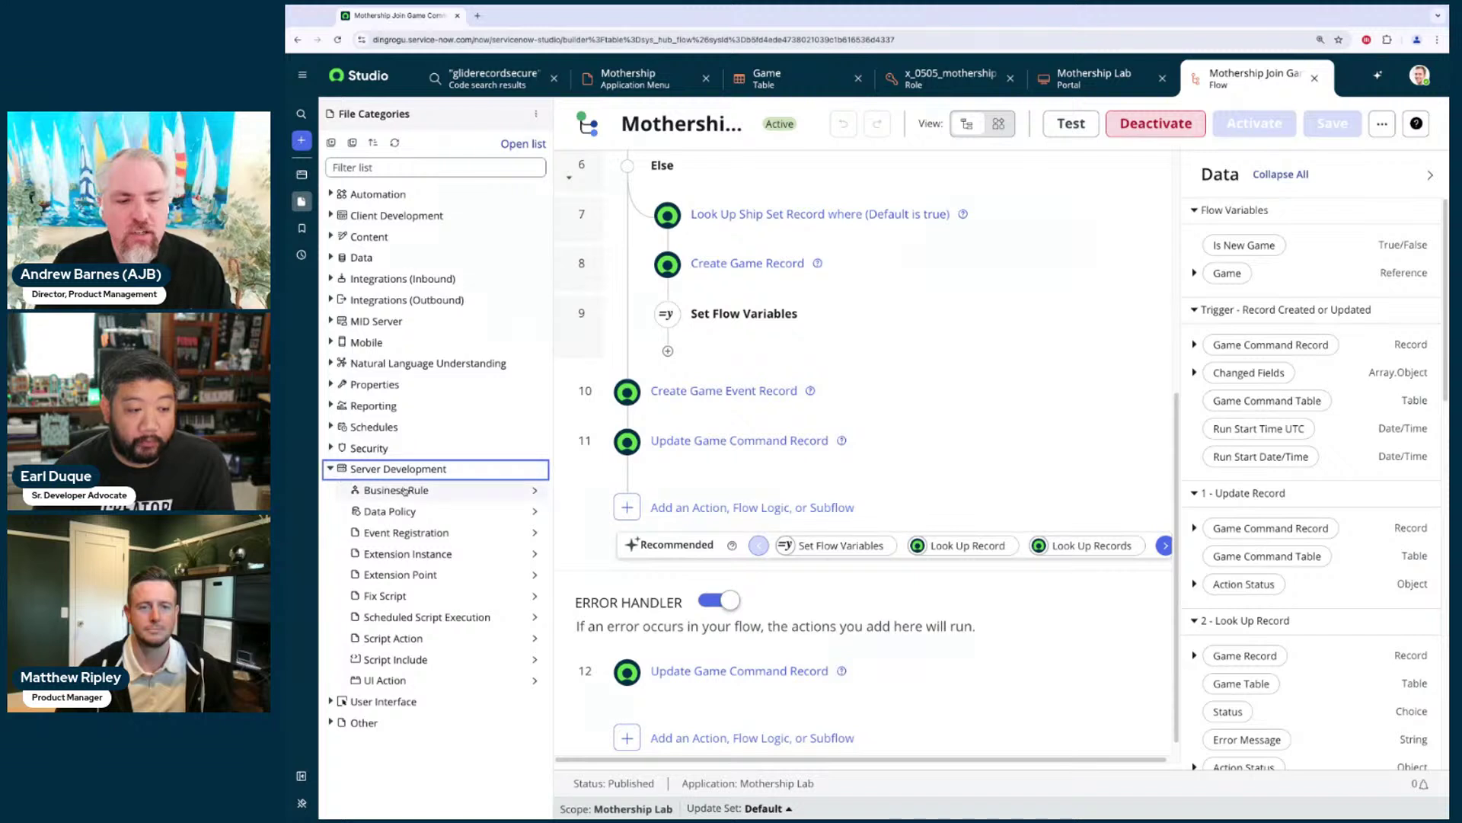
click(434, 167)
text(busi)
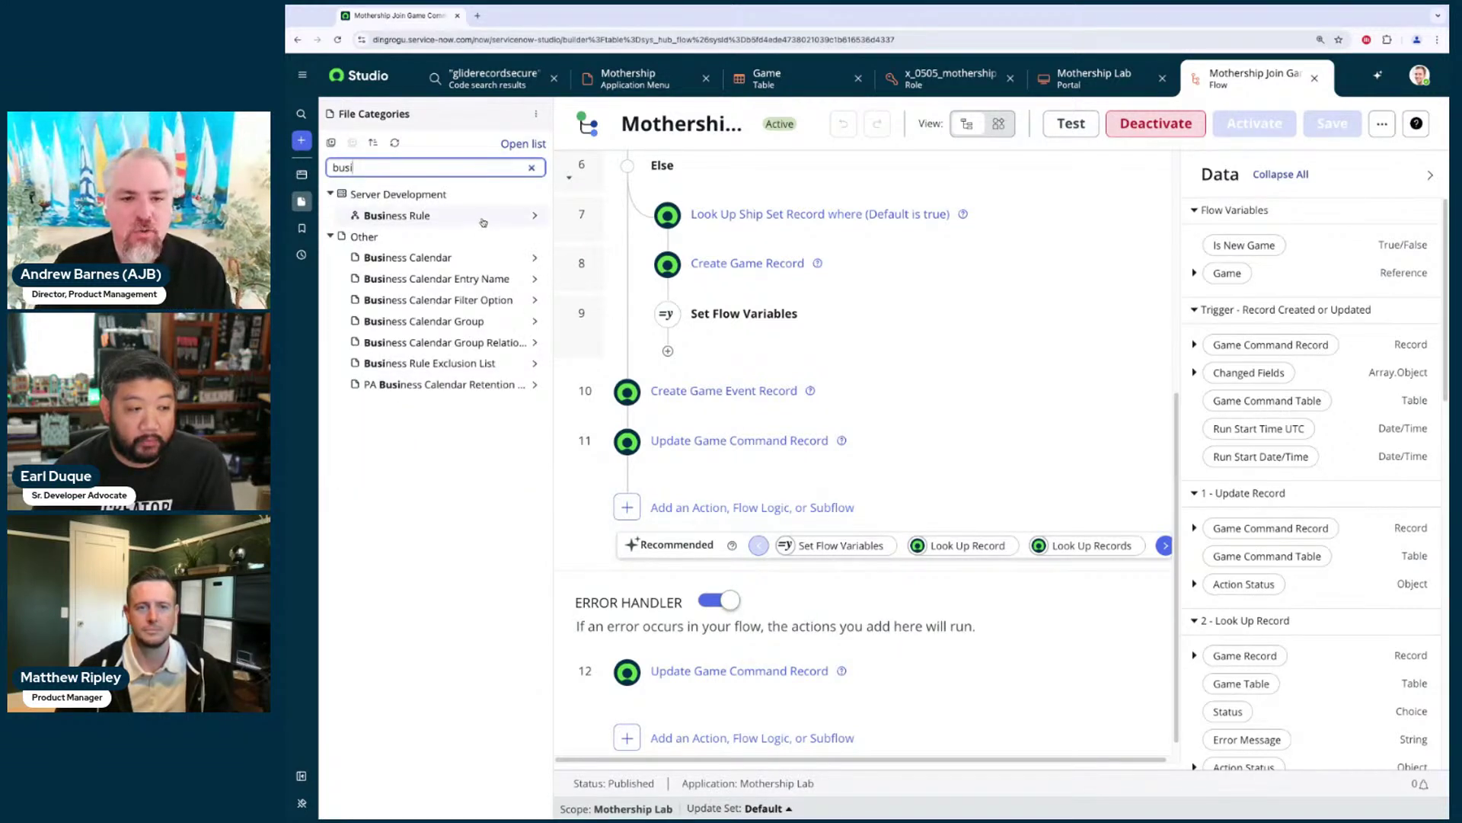
click(494, 221)
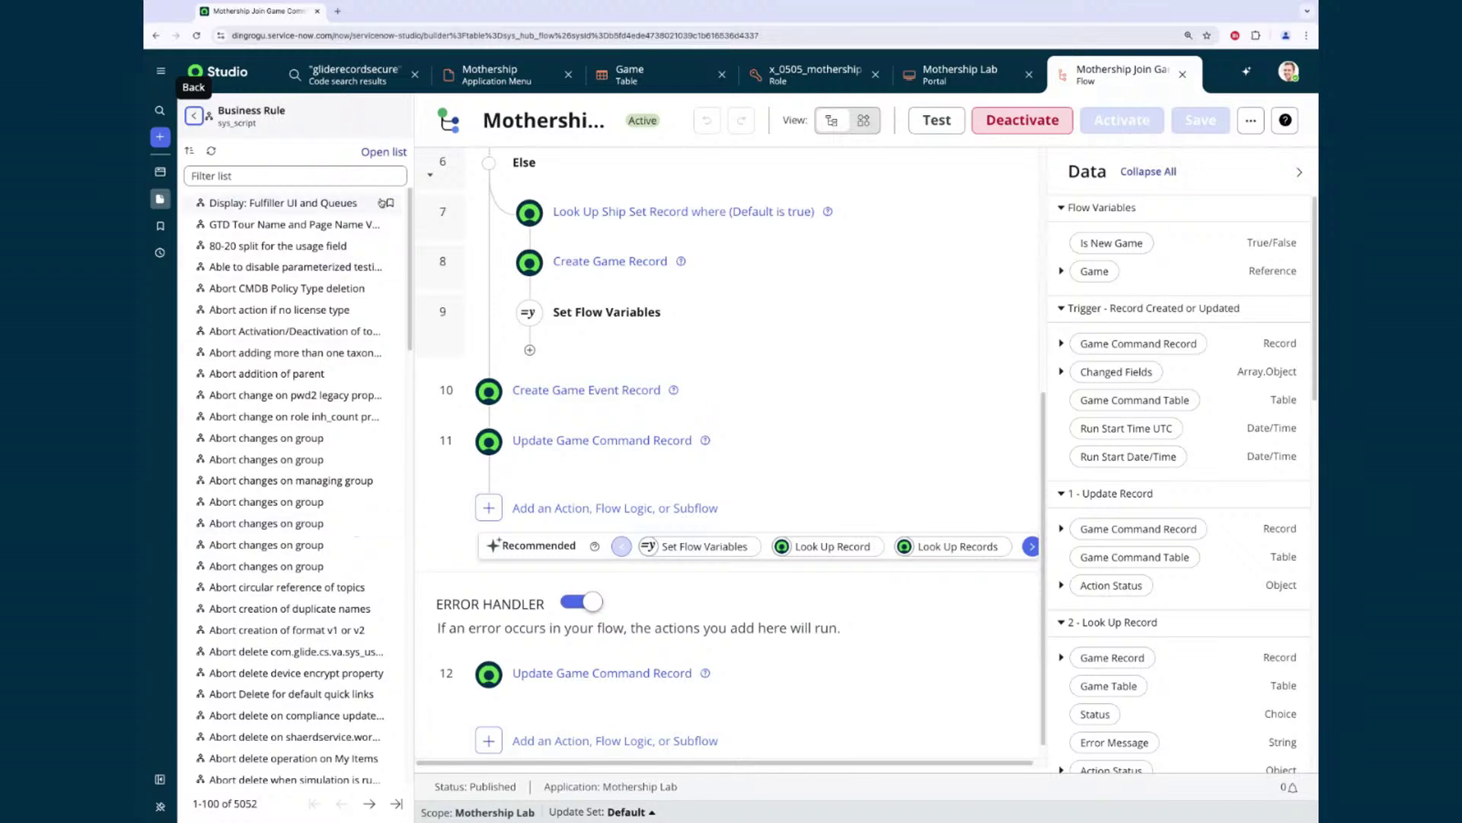
Filter the business rules by "add user" alongside the full Business Rule list, and close that full list again
click(384, 152)
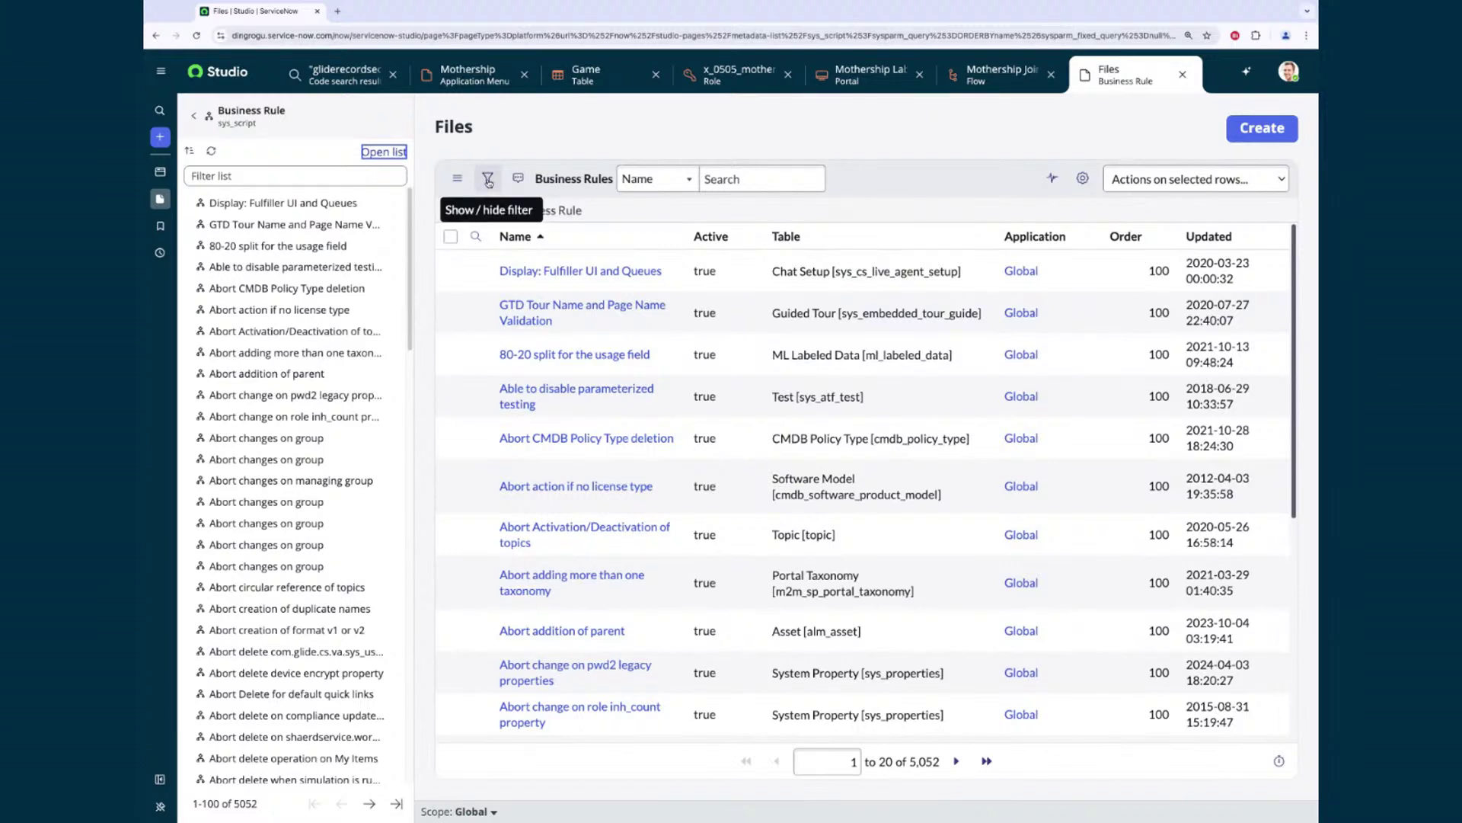
click(288, 172)
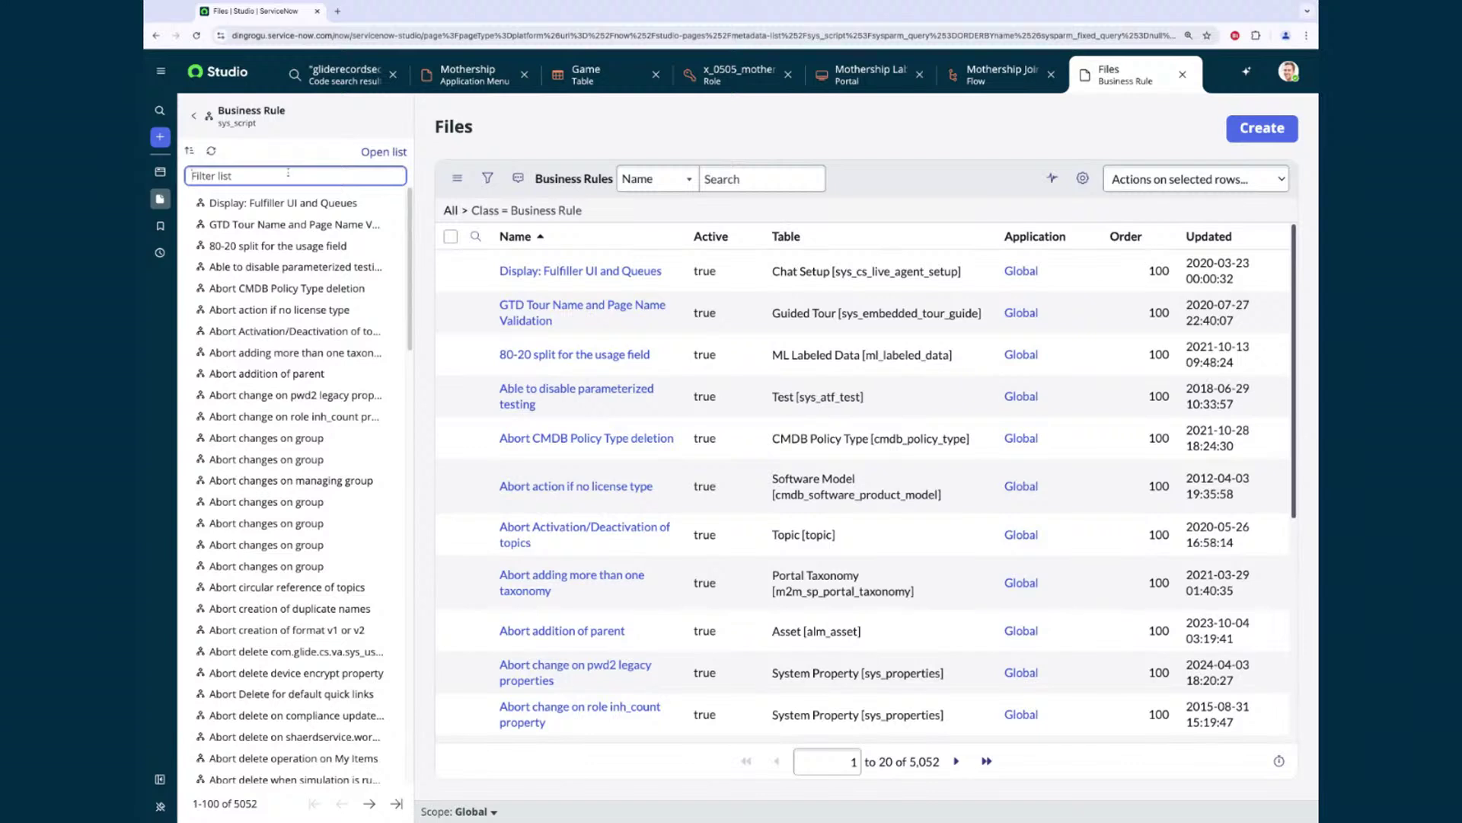
text(add user)
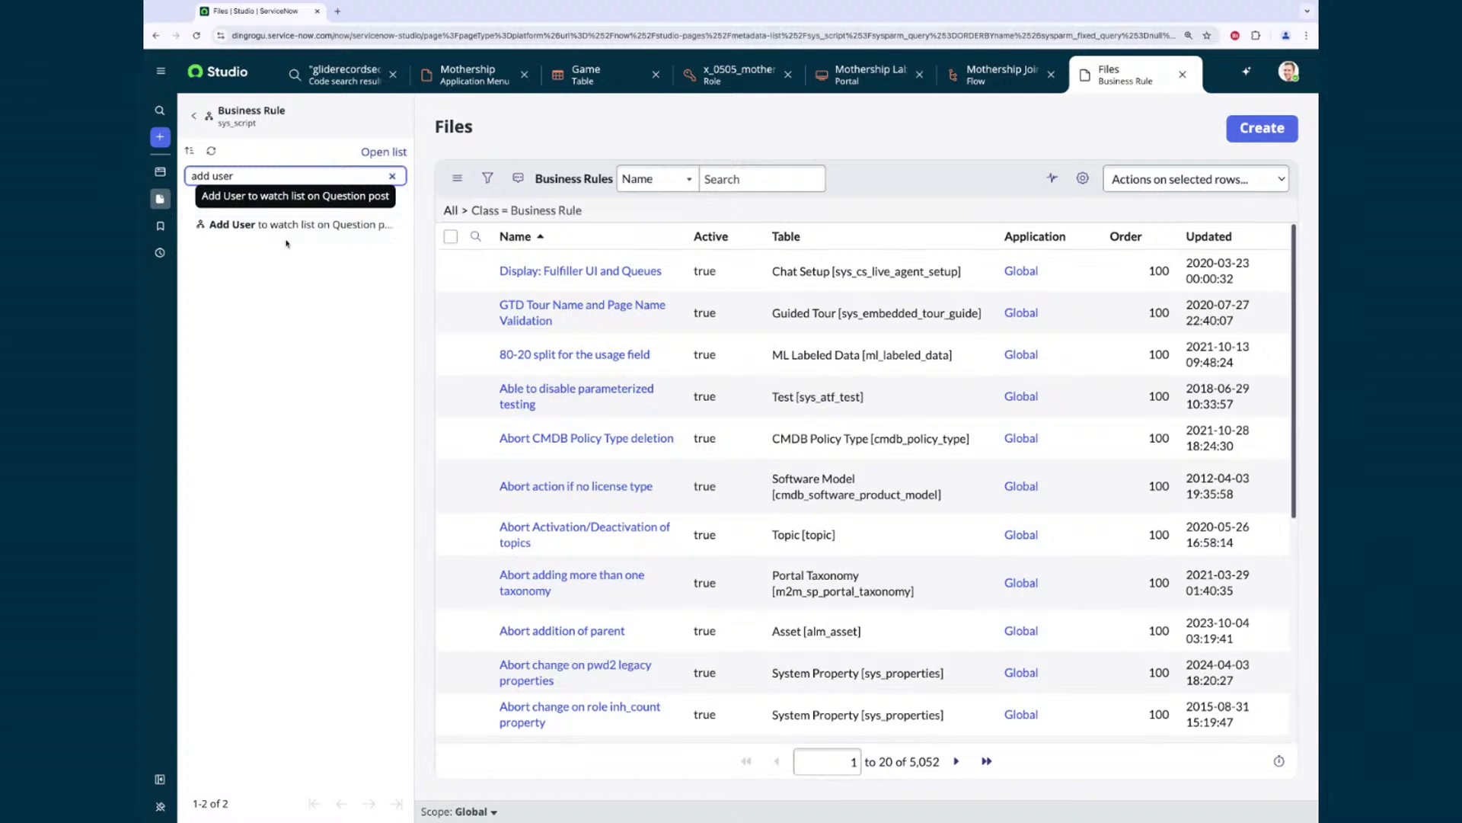
click(554, 143)
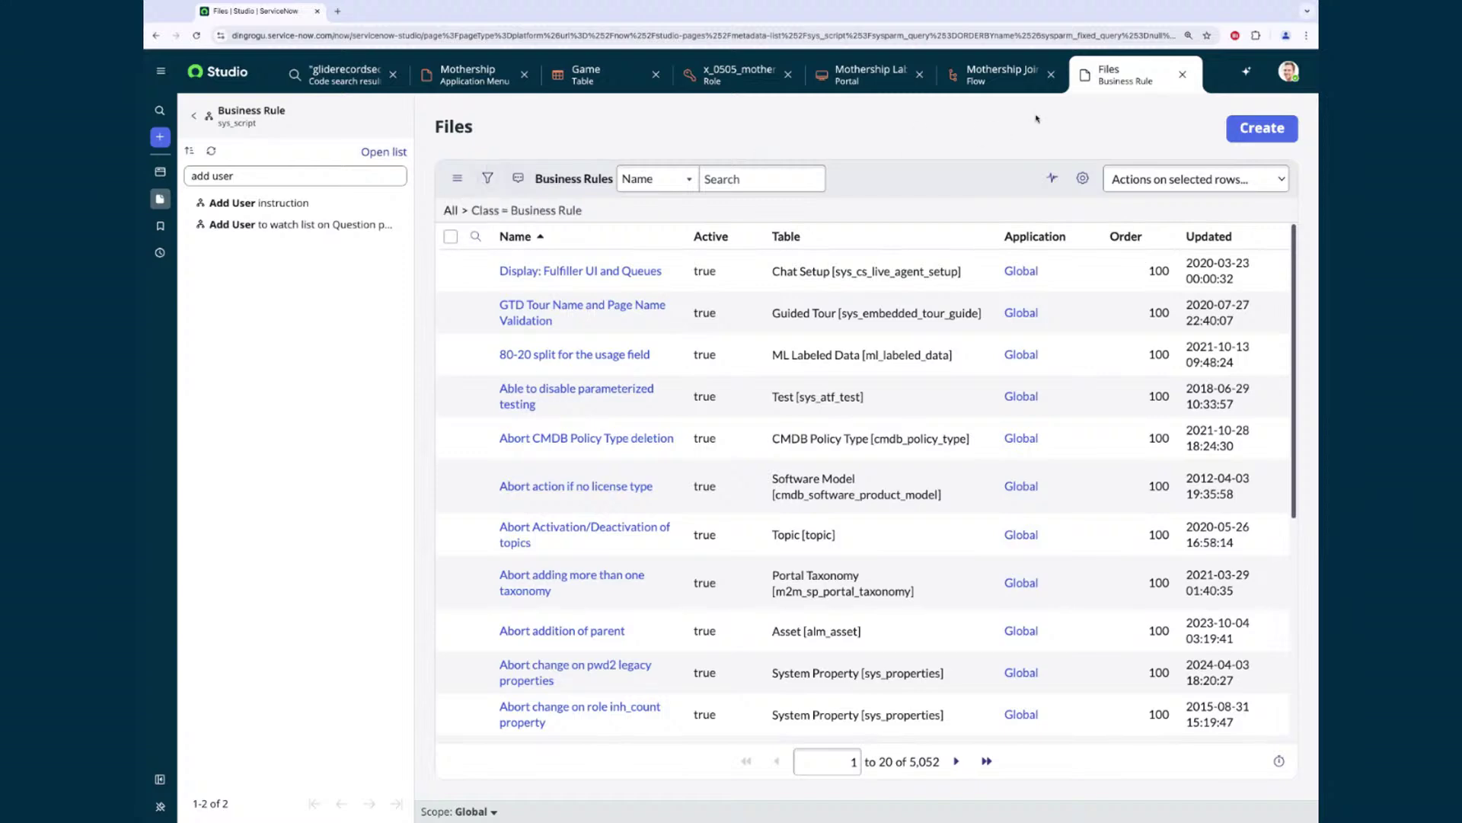
click(1182, 74)
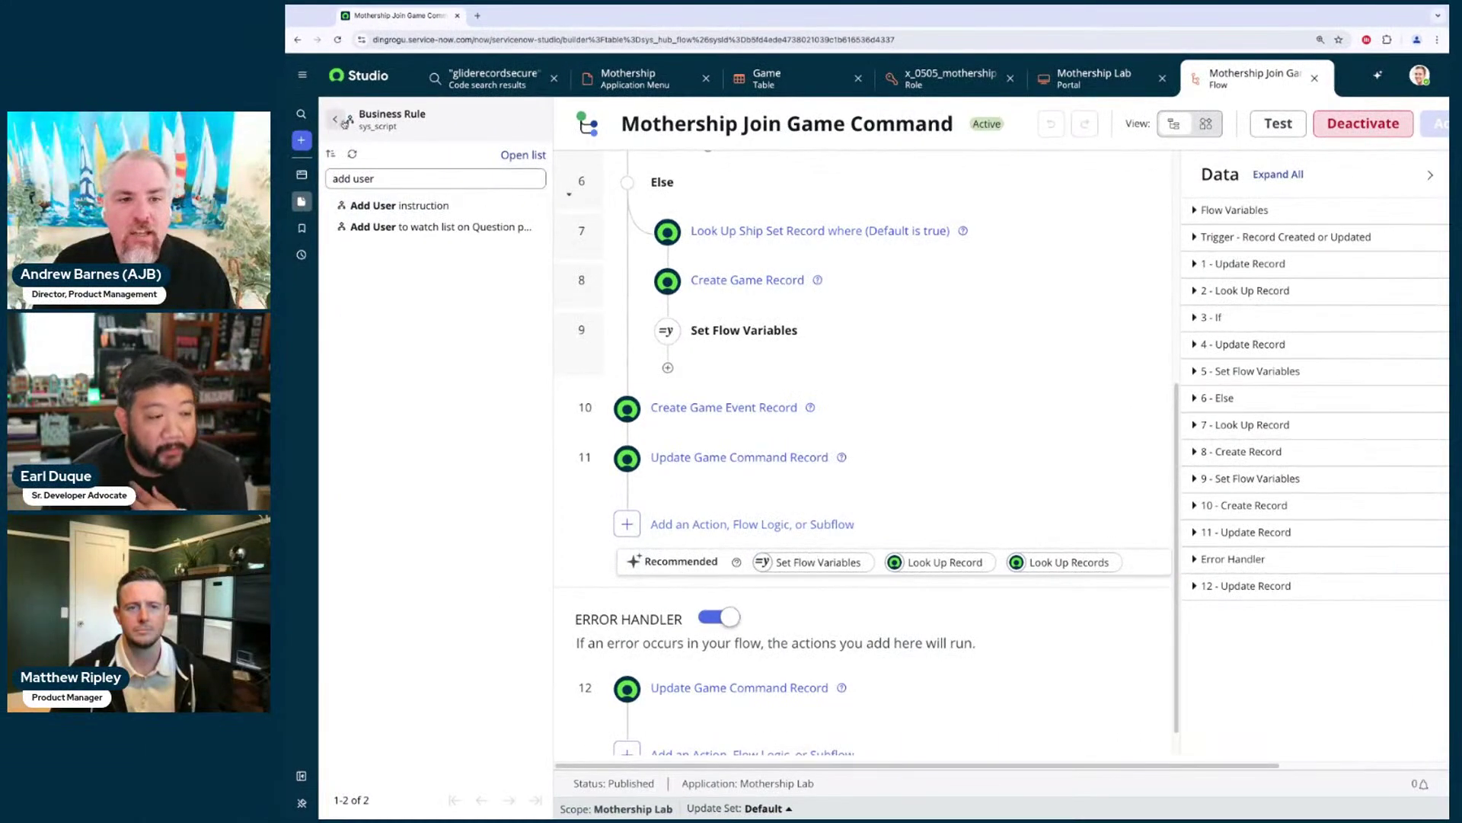
Return to the file categories and filter them by "portal"
click(194, 116)
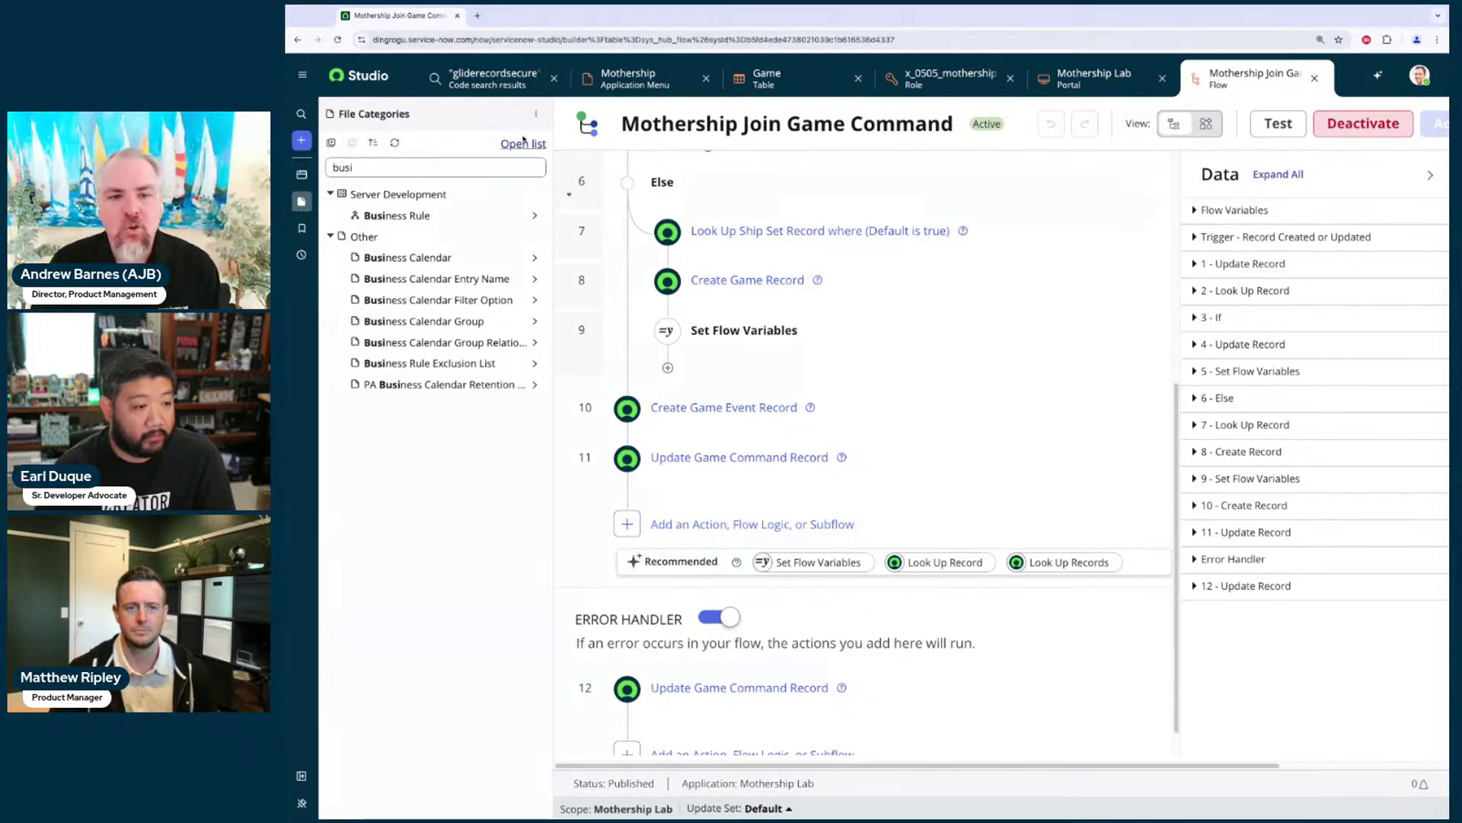
double_click(384, 160)
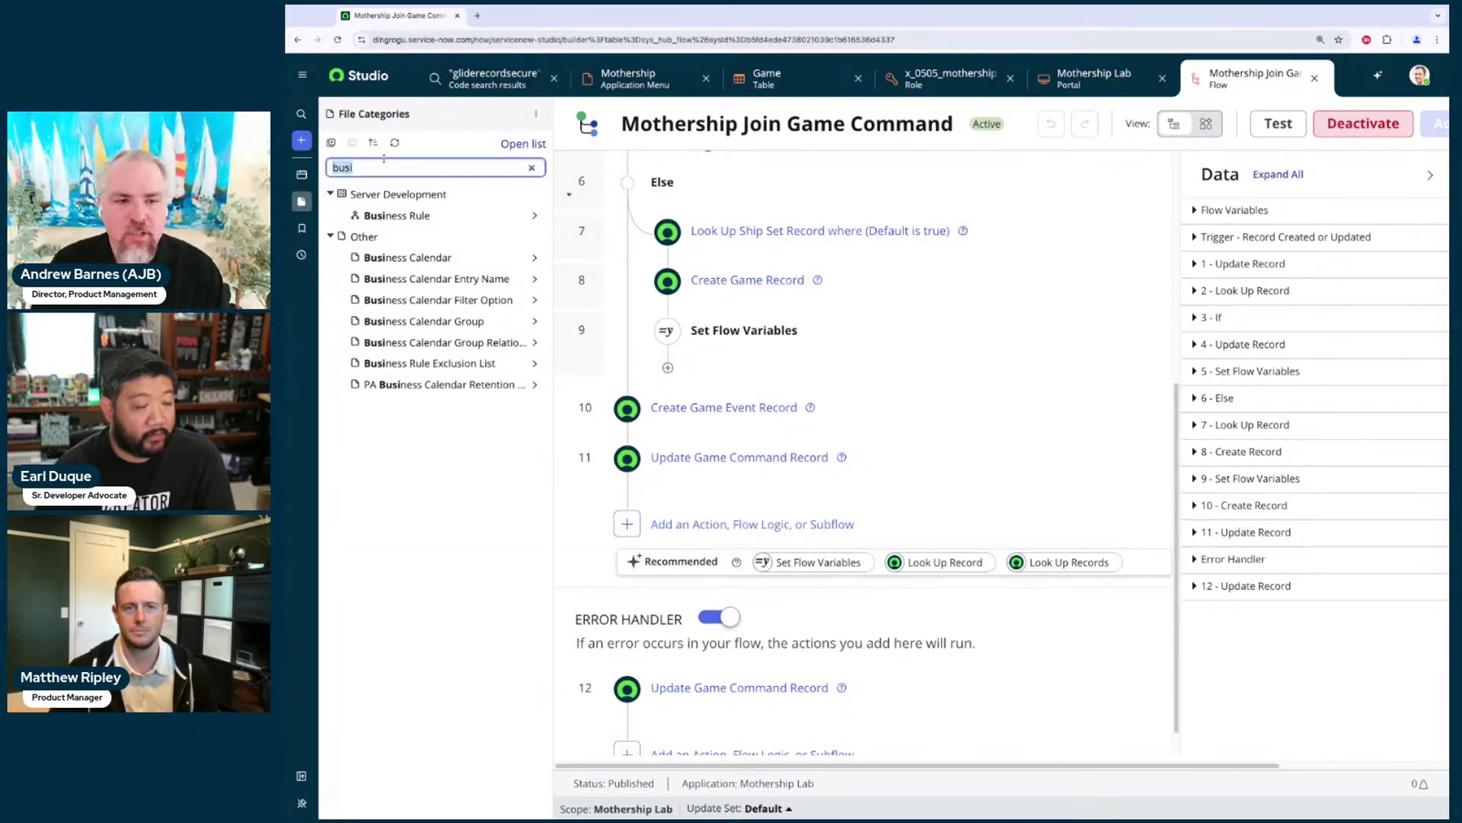
text(portal)
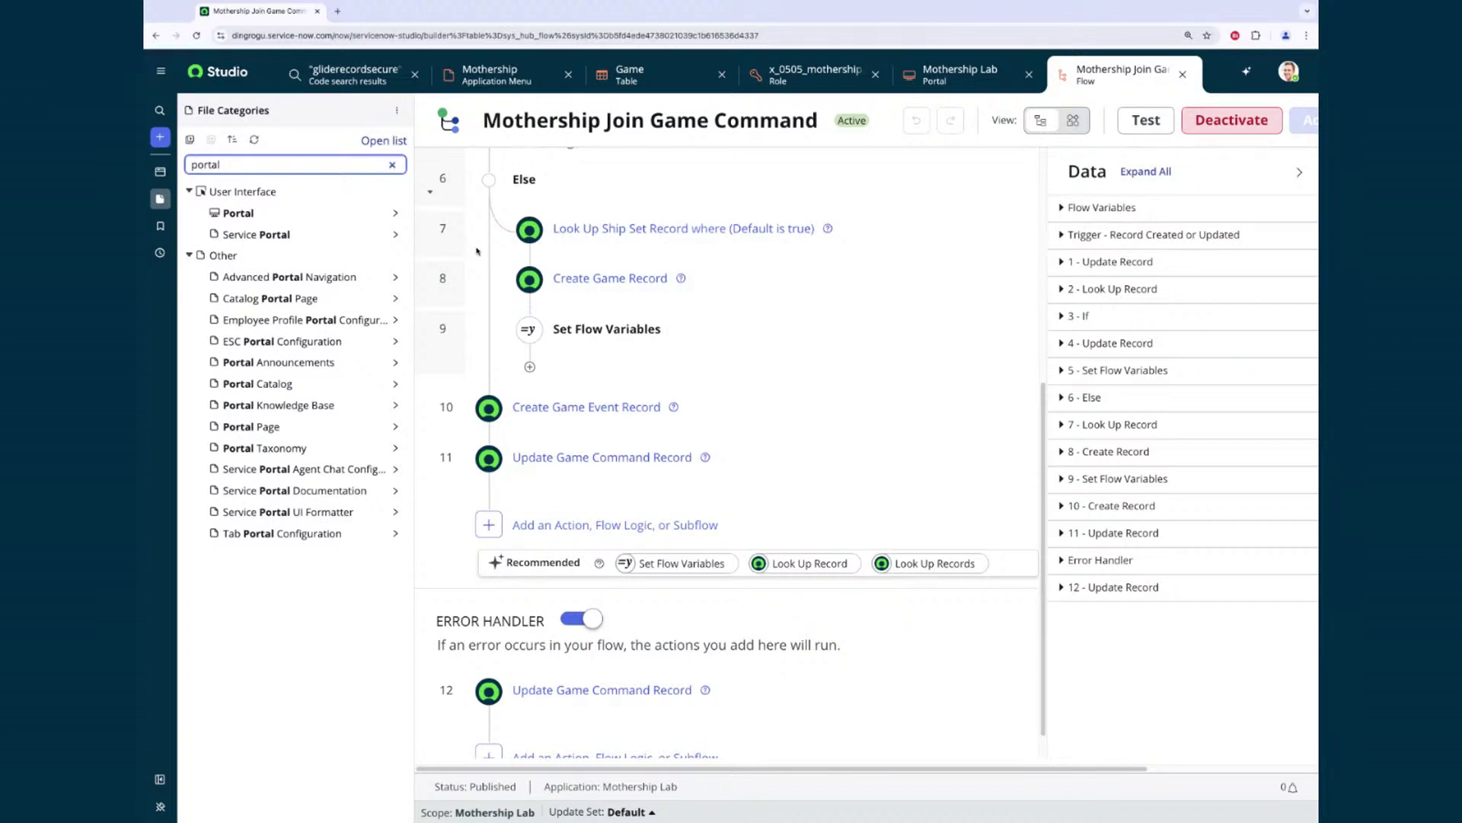
Review the bookmarked business rules and the list of recently opened apps and files
click(161, 227)
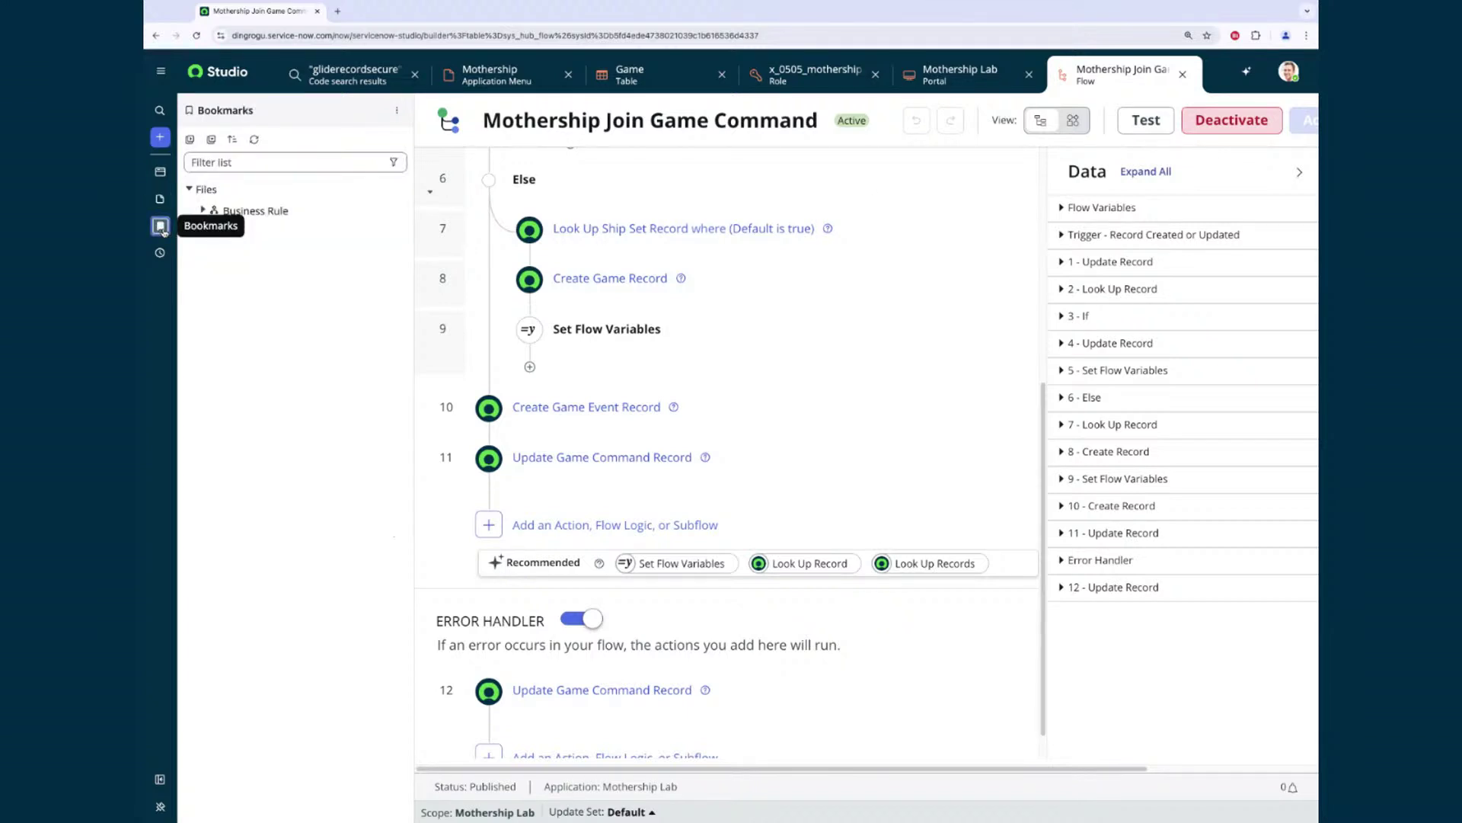
click(268, 211)
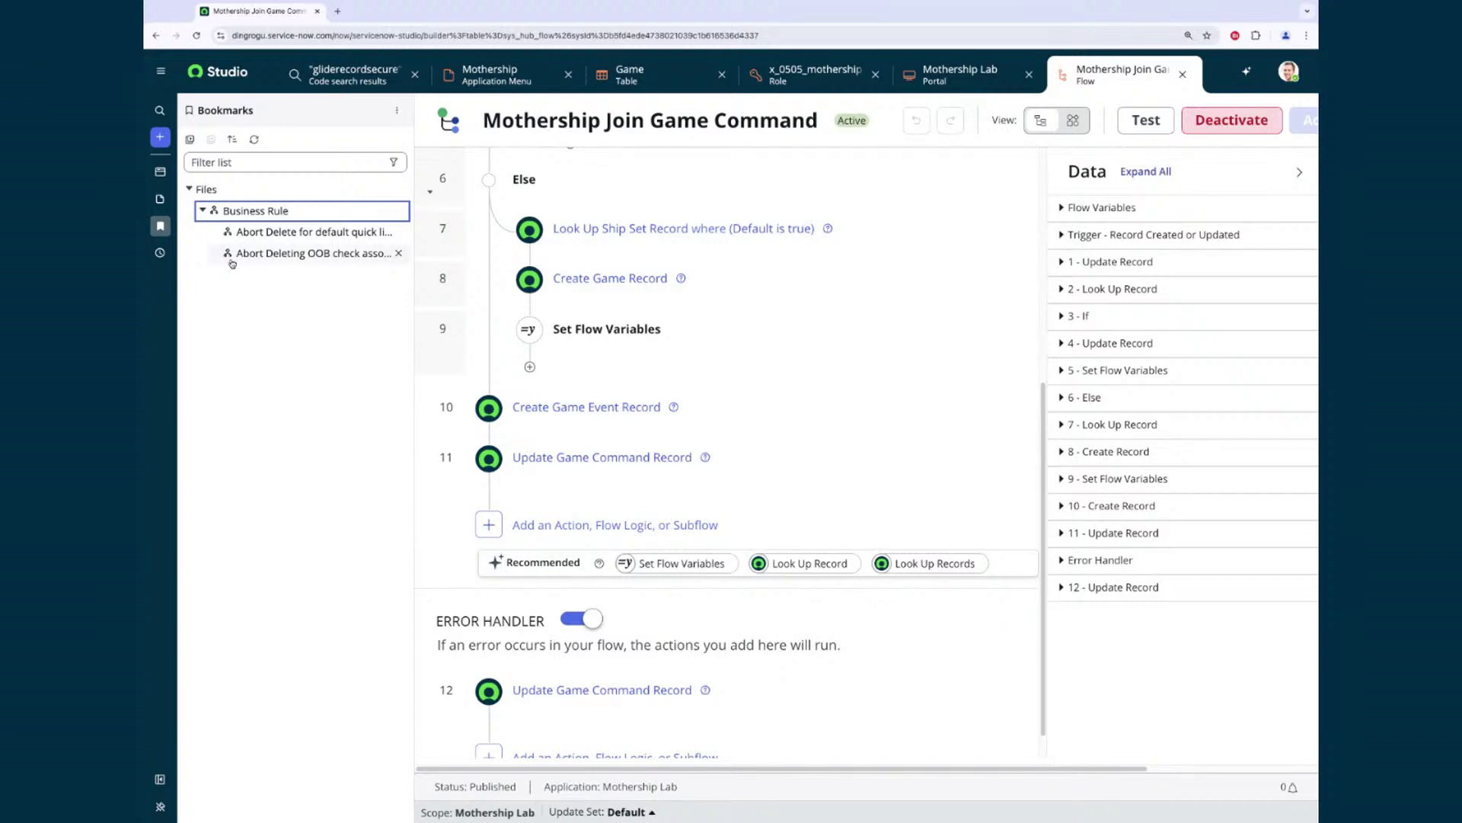
click(160, 253)
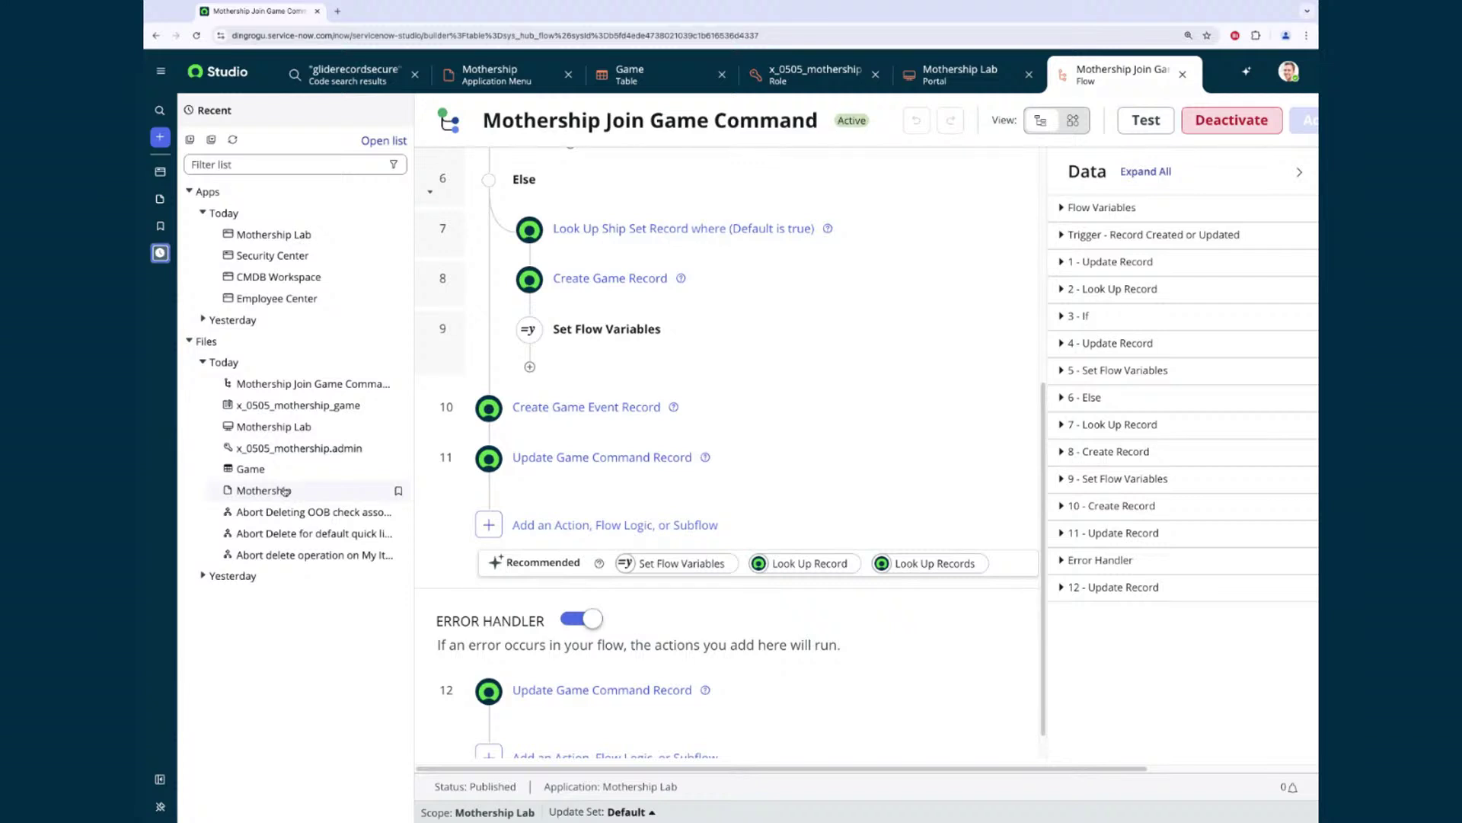
click(274, 163)
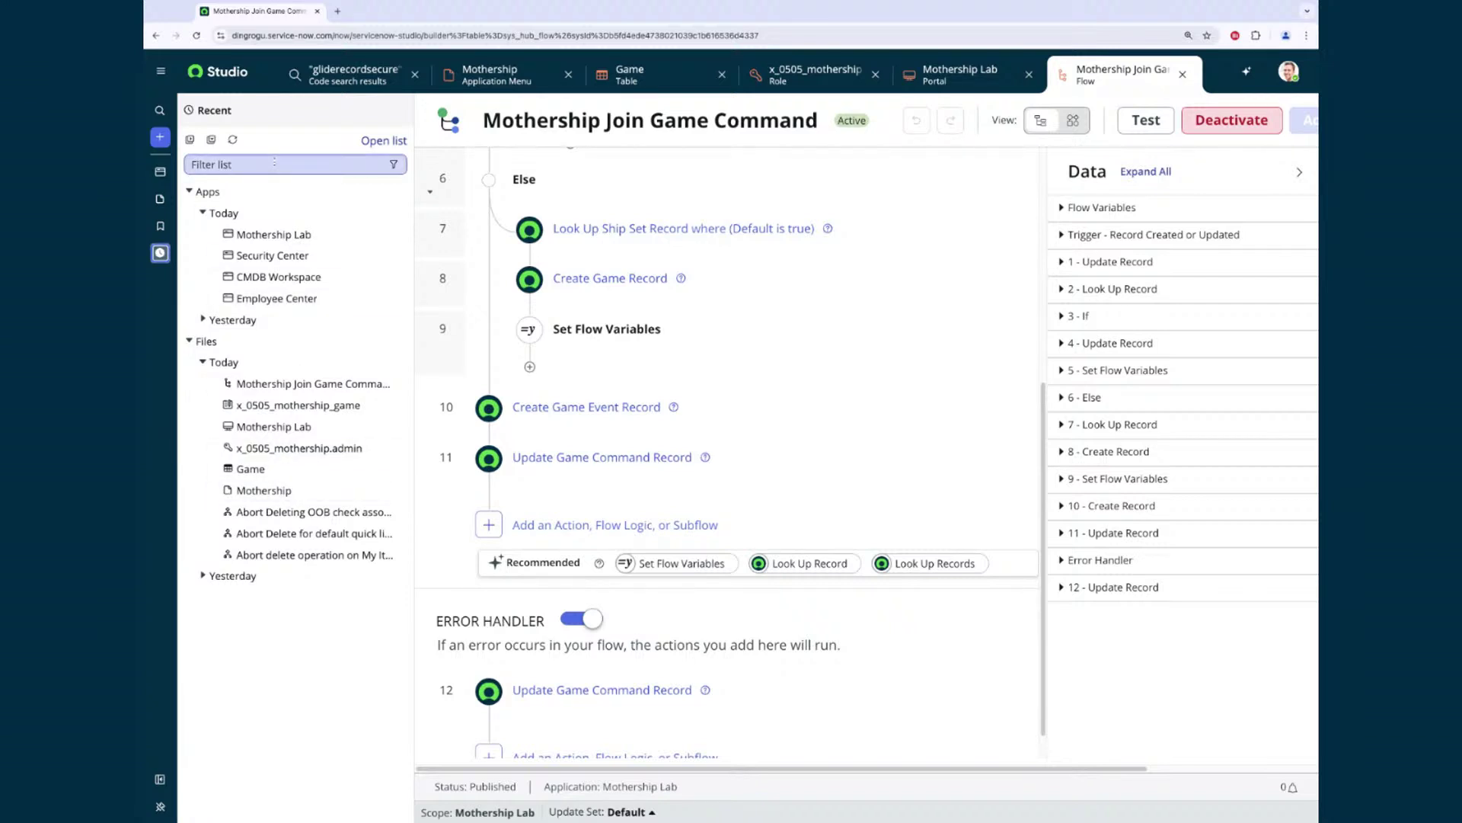
click(274, 163)
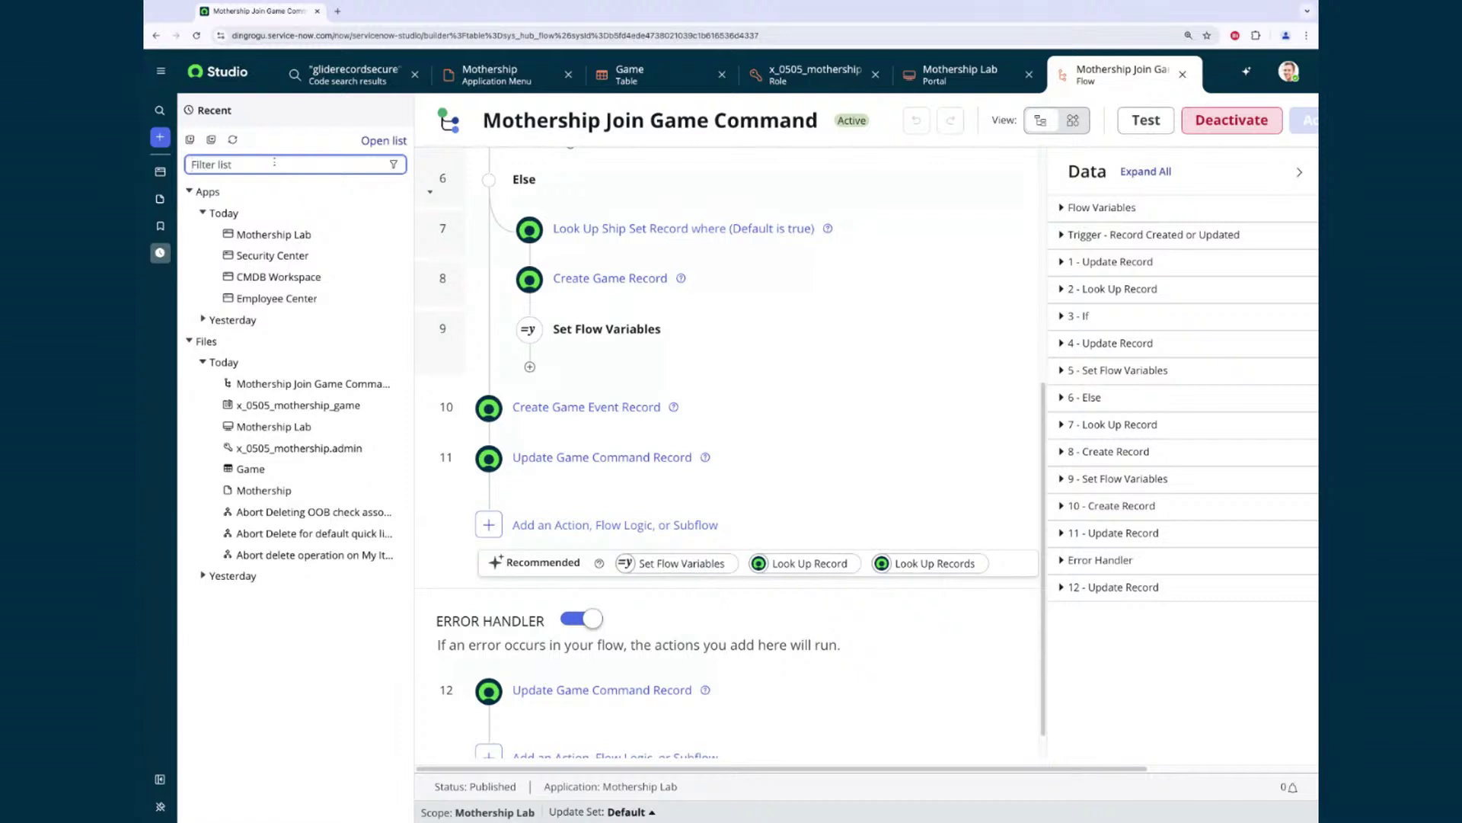
Close the Mothership Join Game Command flow and look through the Tools and Deployment pages of the Studio home
click(1182, 74)
click(217, 71)
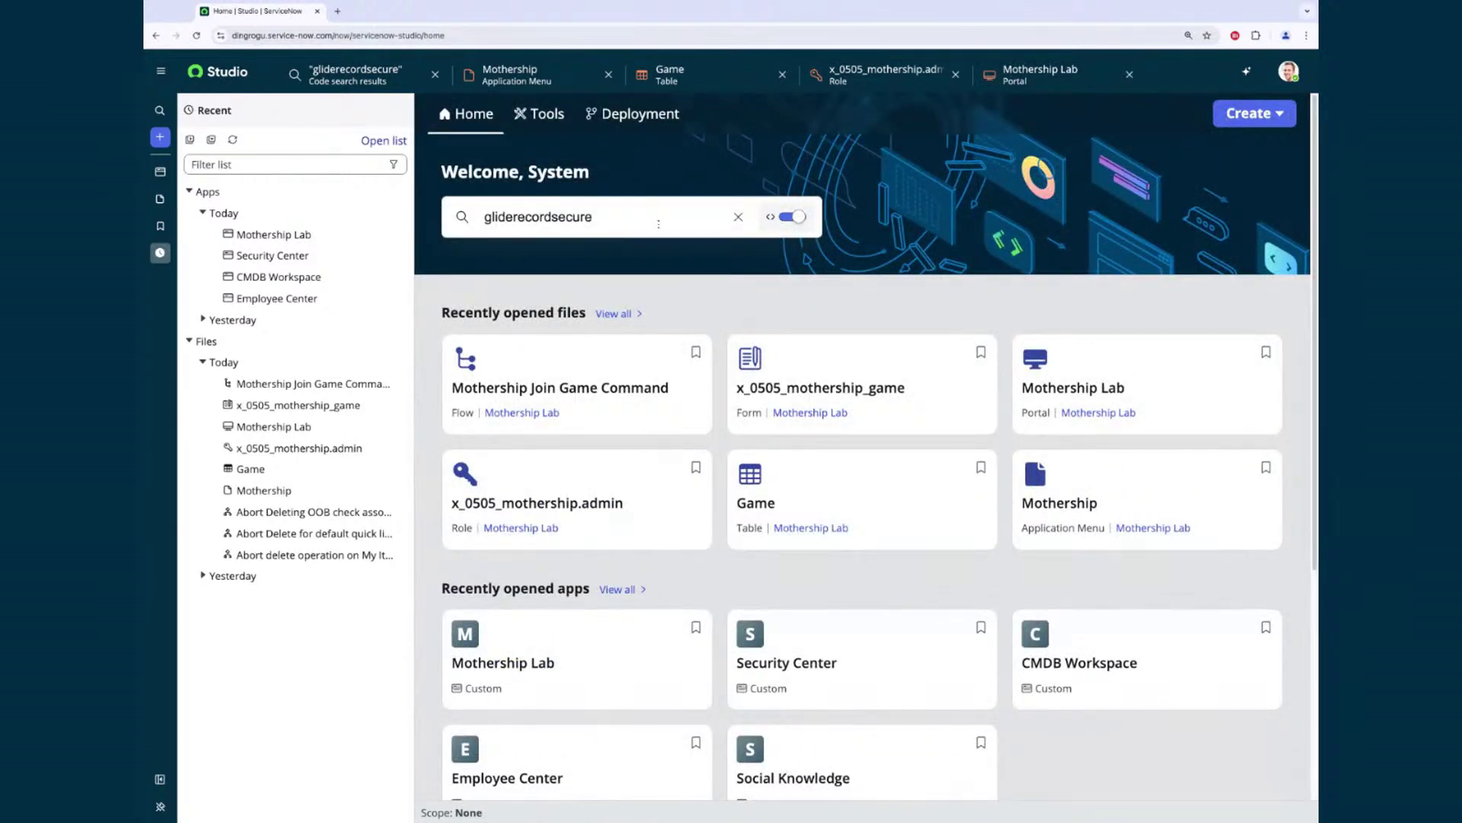
click(539, 114)
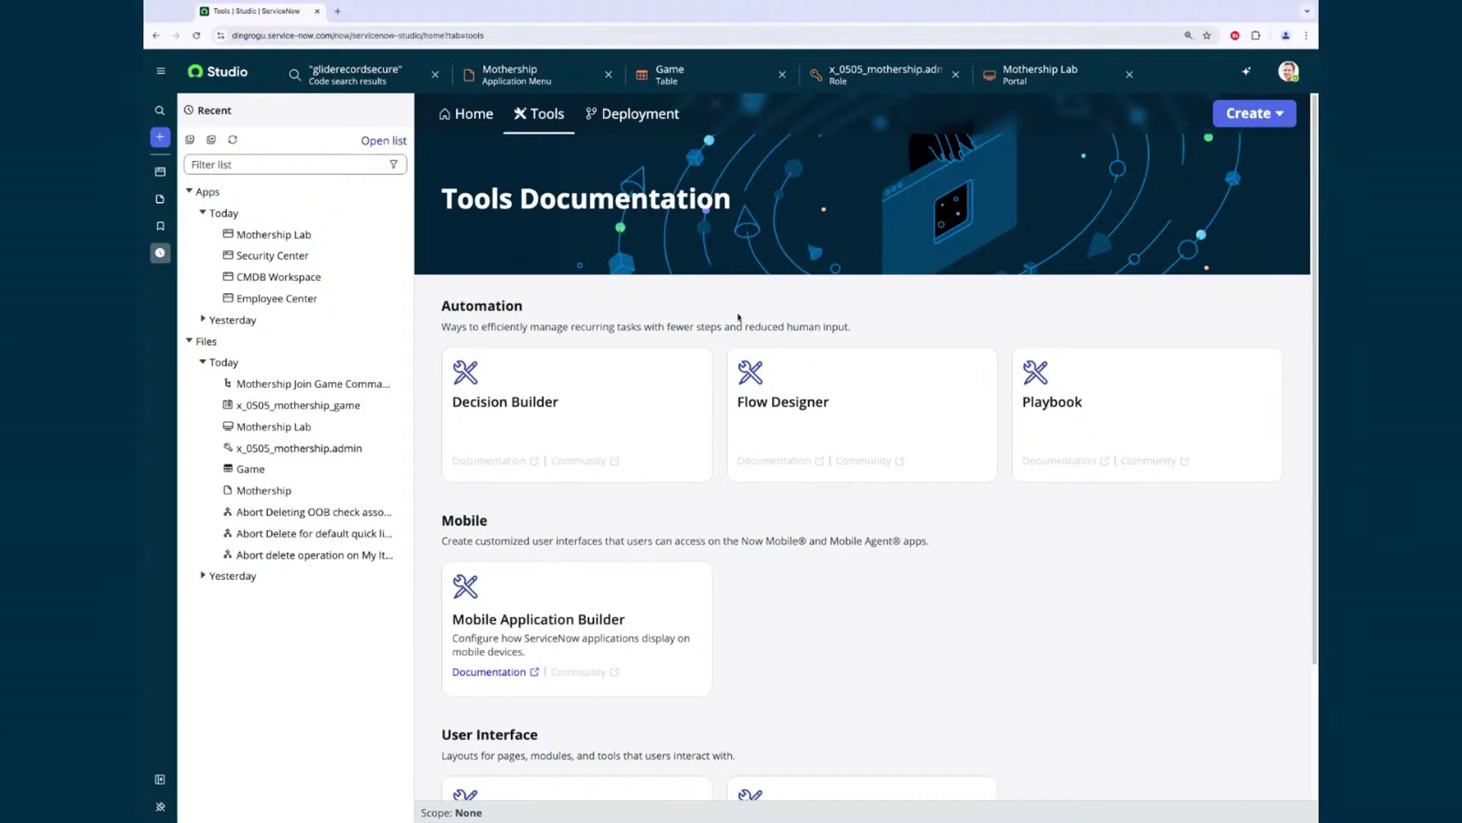
scroll(738, 317, down, 2)
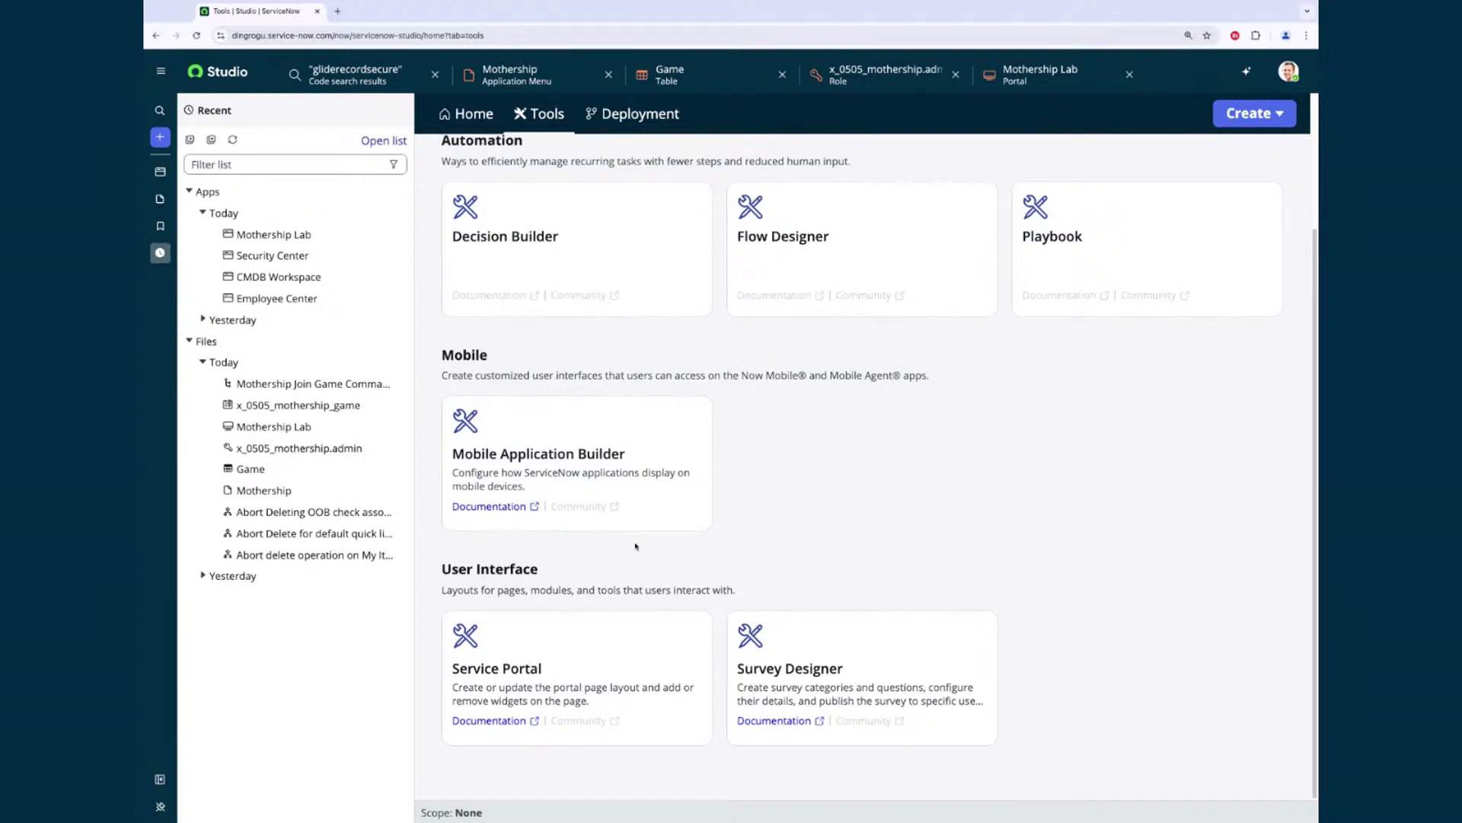
click(649, 115)
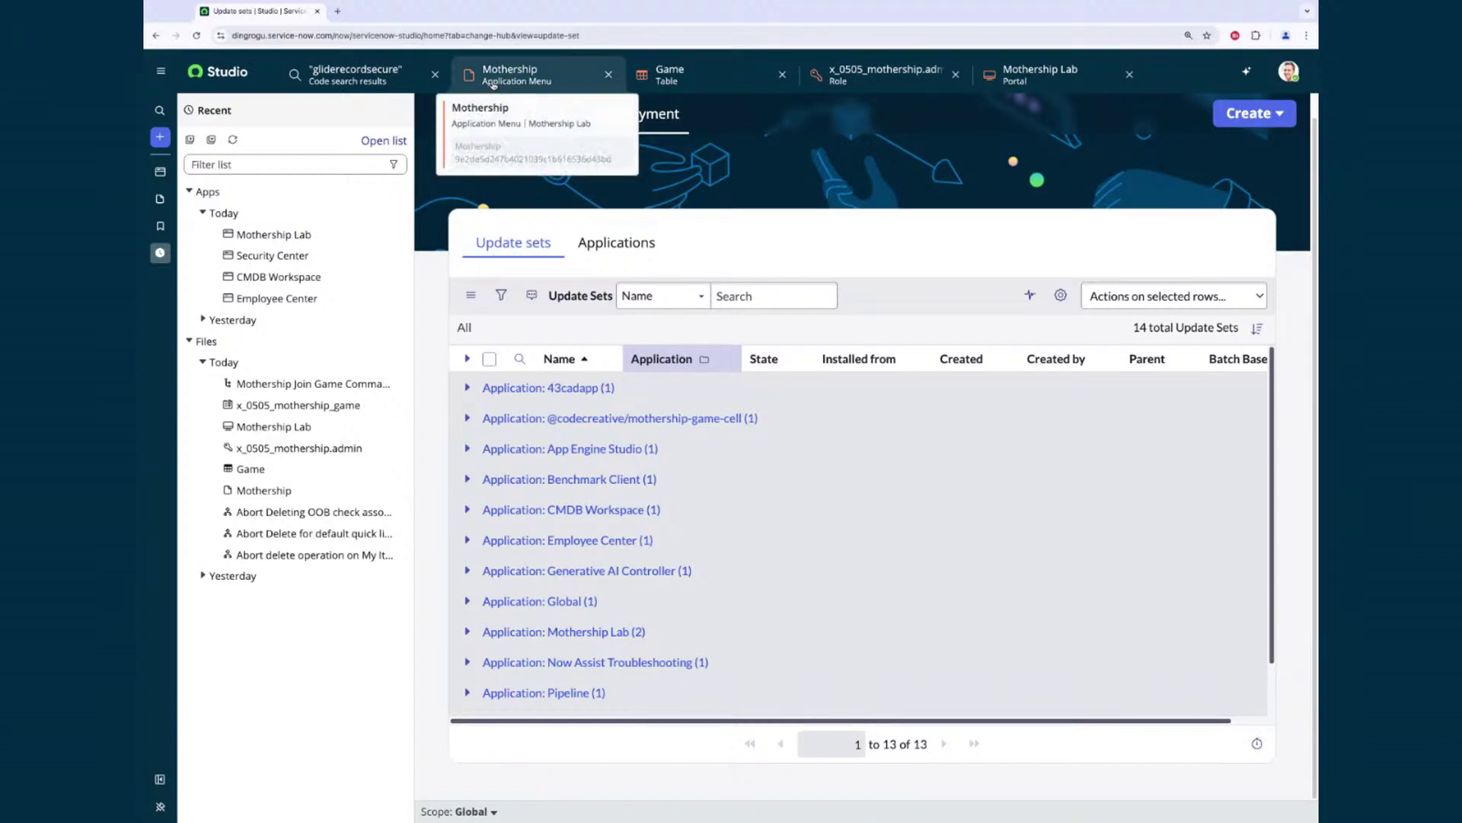
From the Mothership application menu, create an update set named "for the show" for Mothership Lab and apply it
click(542, 80)
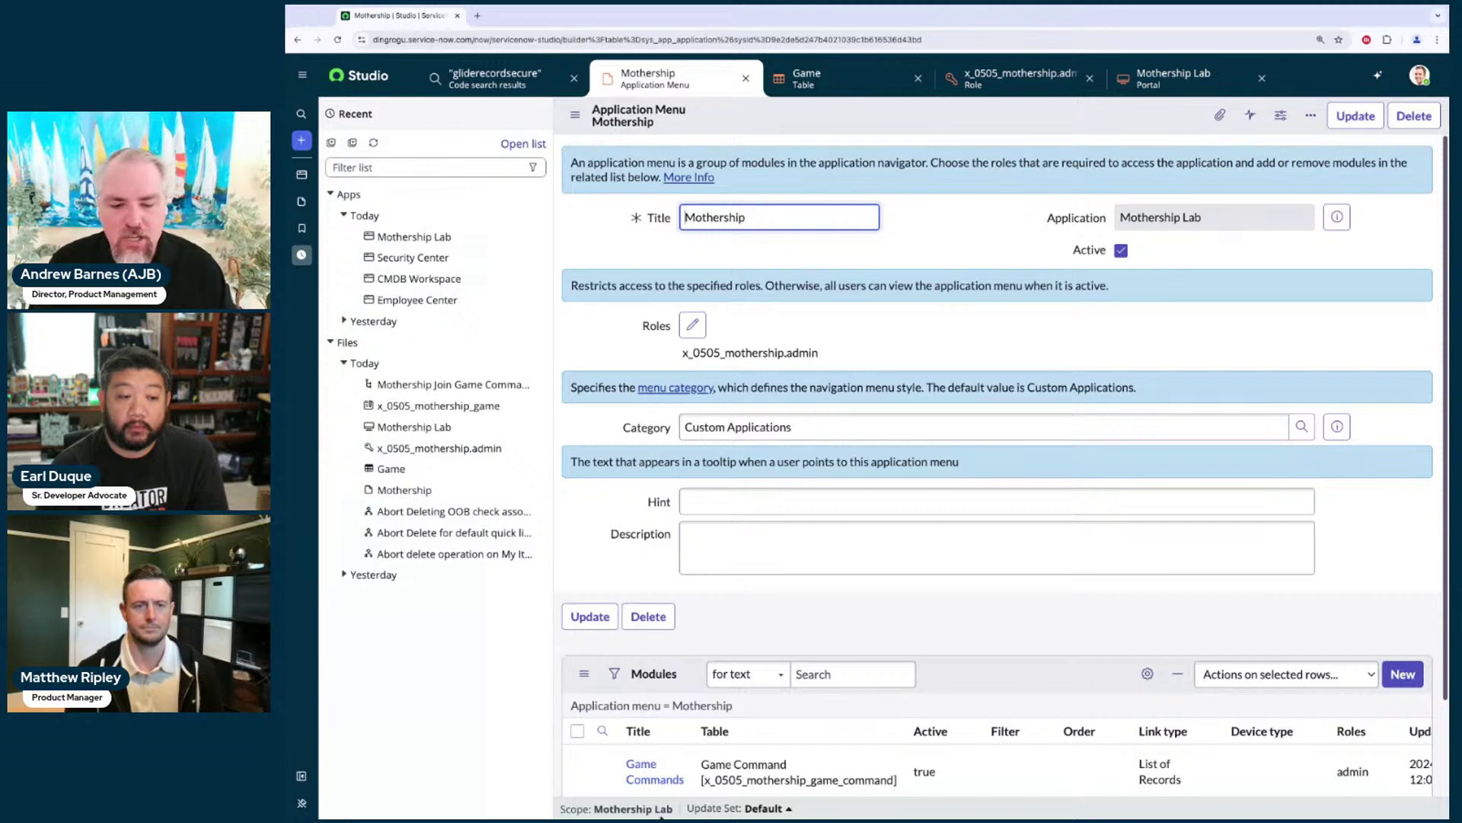
click(769, 808)
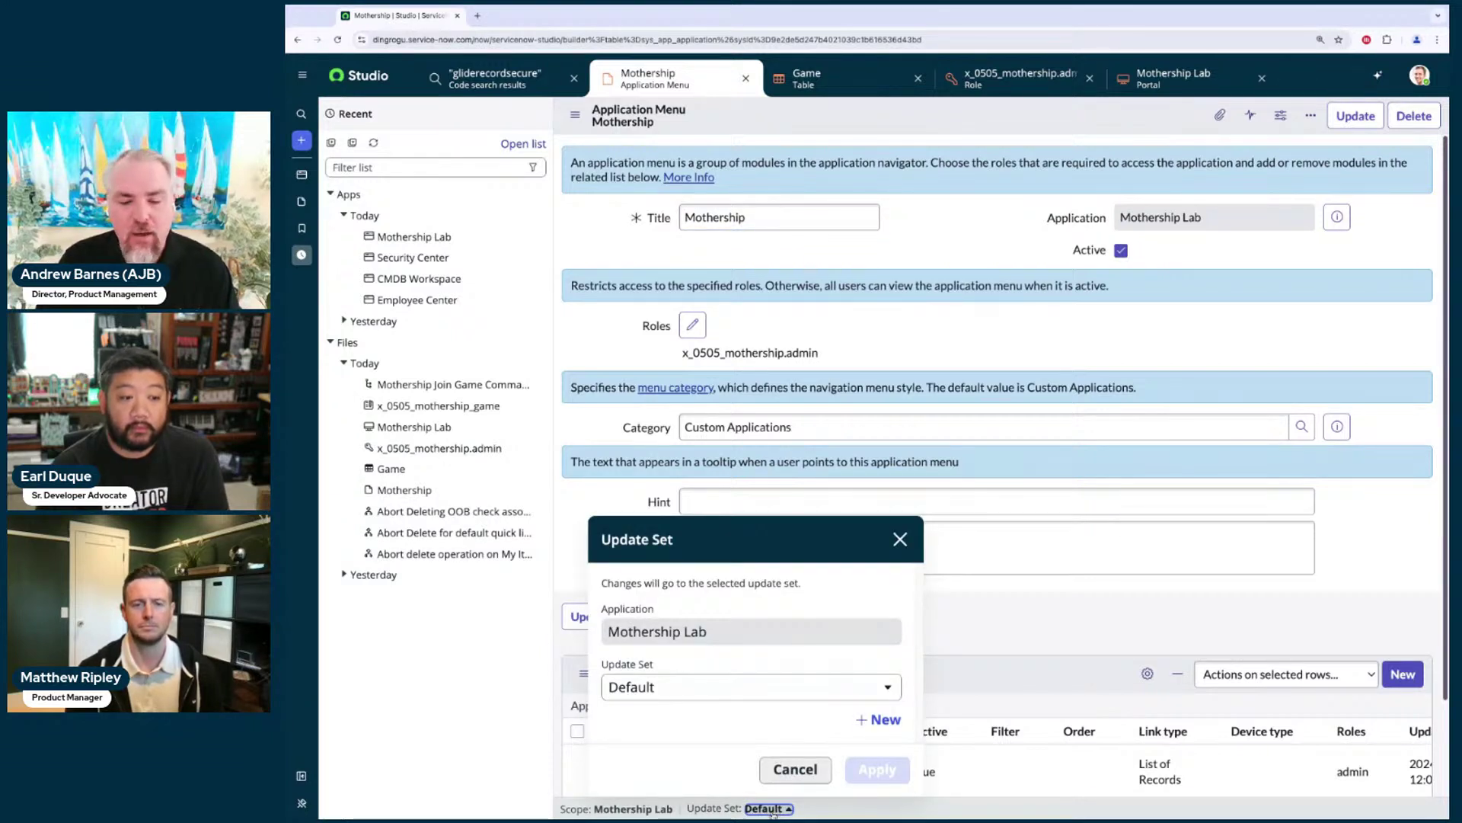
click(690, 689)
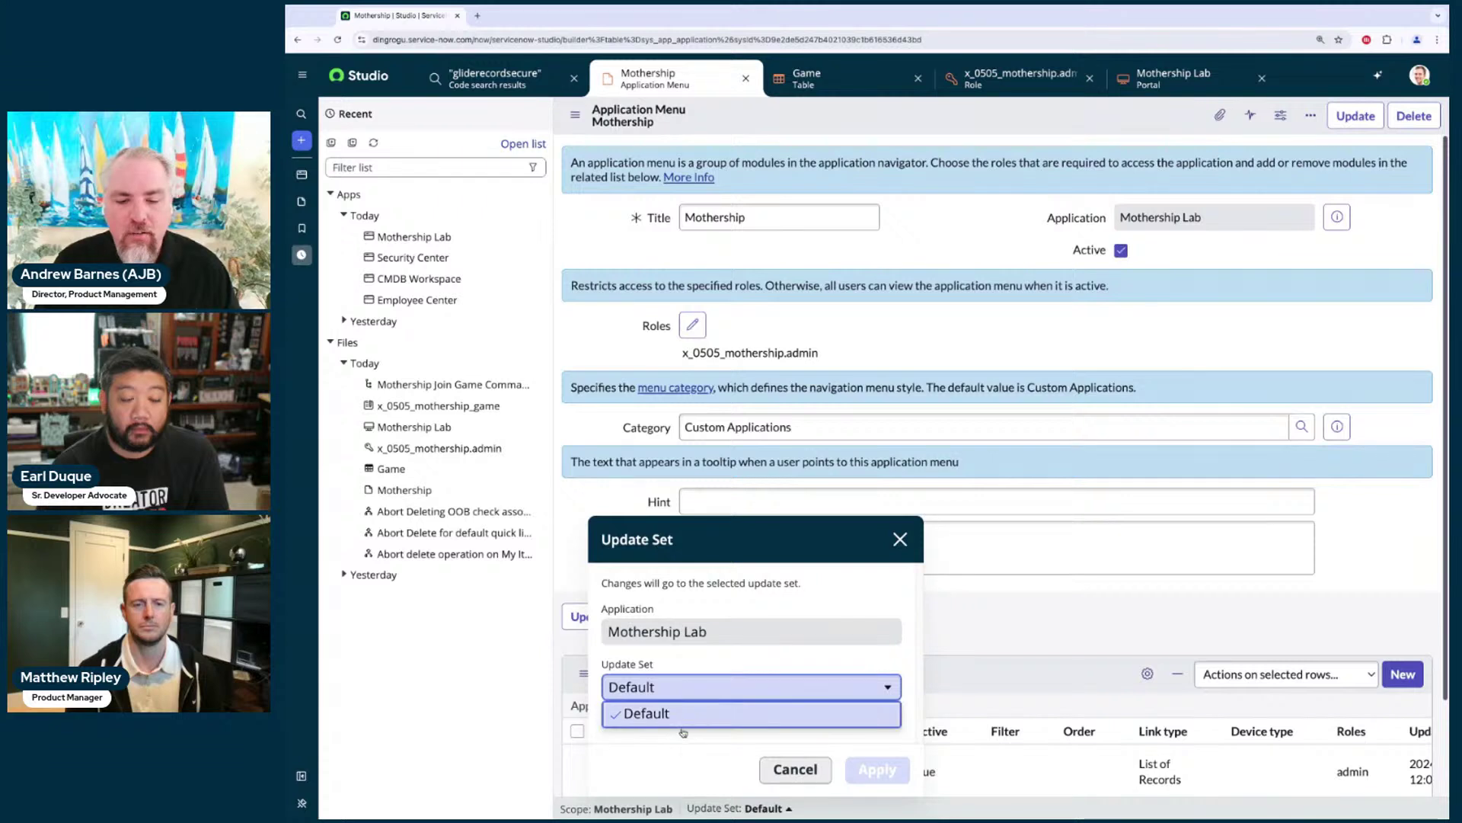
click(766, 646)
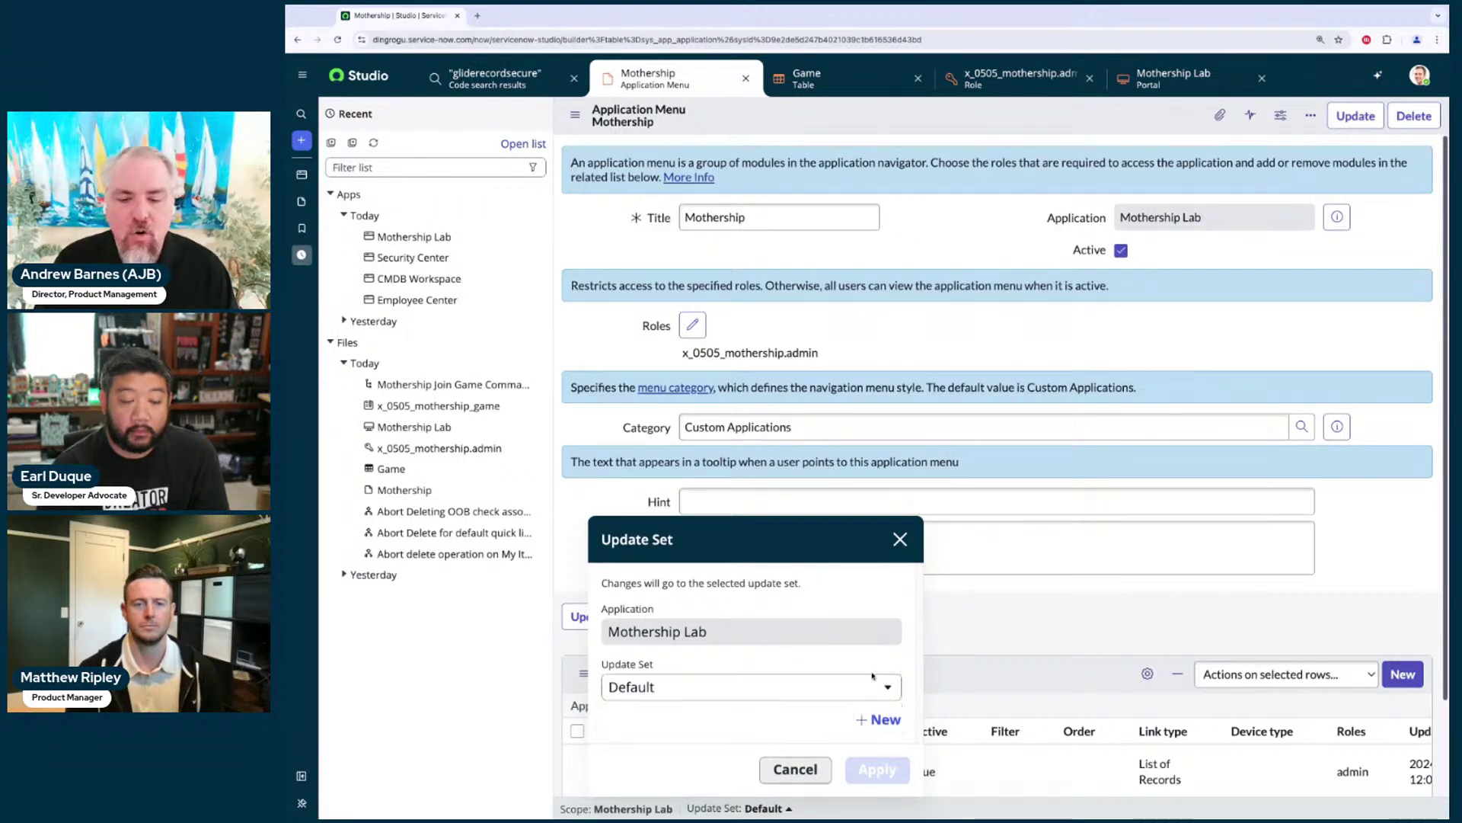
click(876, 716)
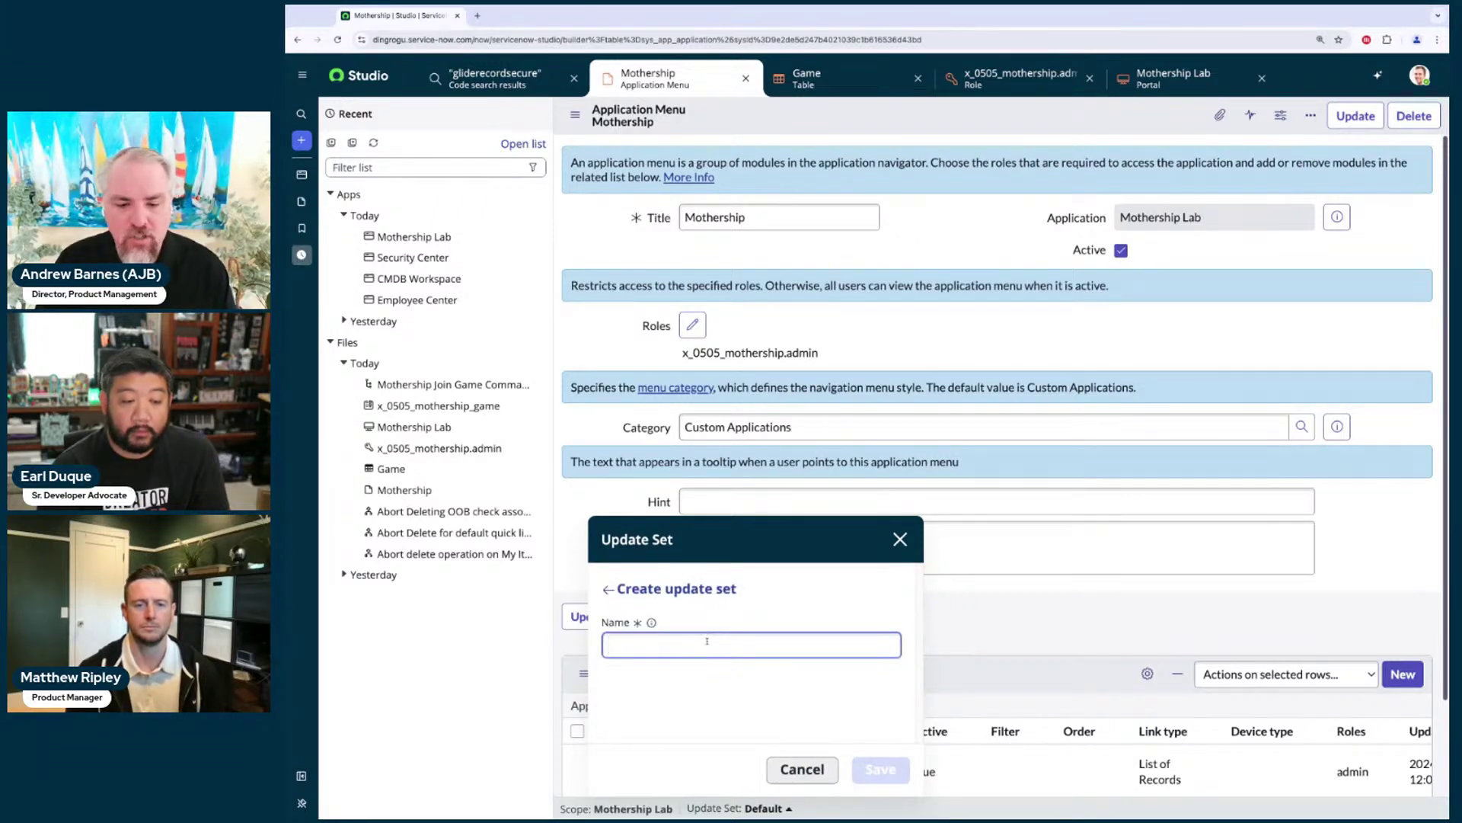
text(for the show)
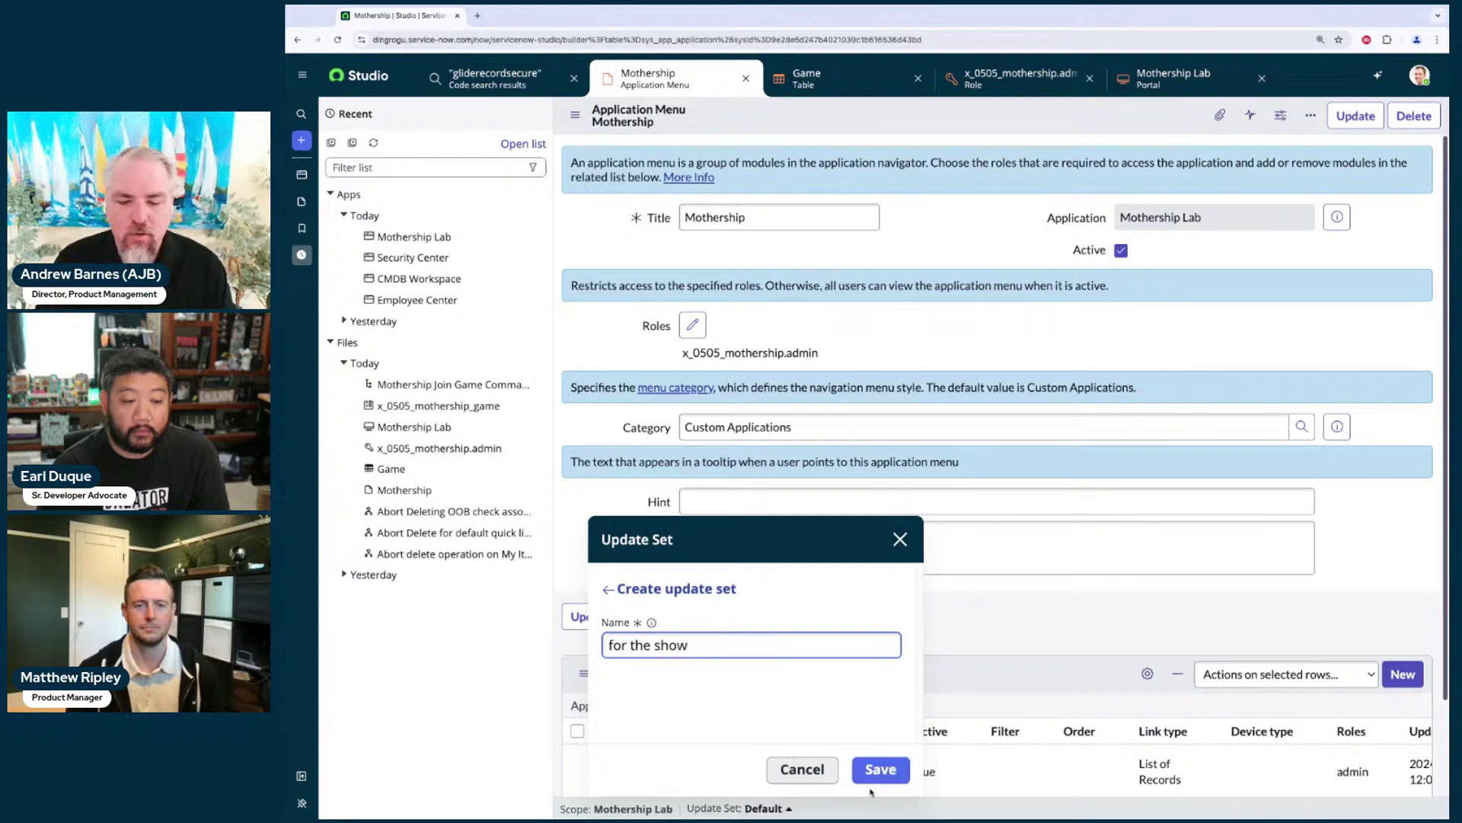
click(878, 769)
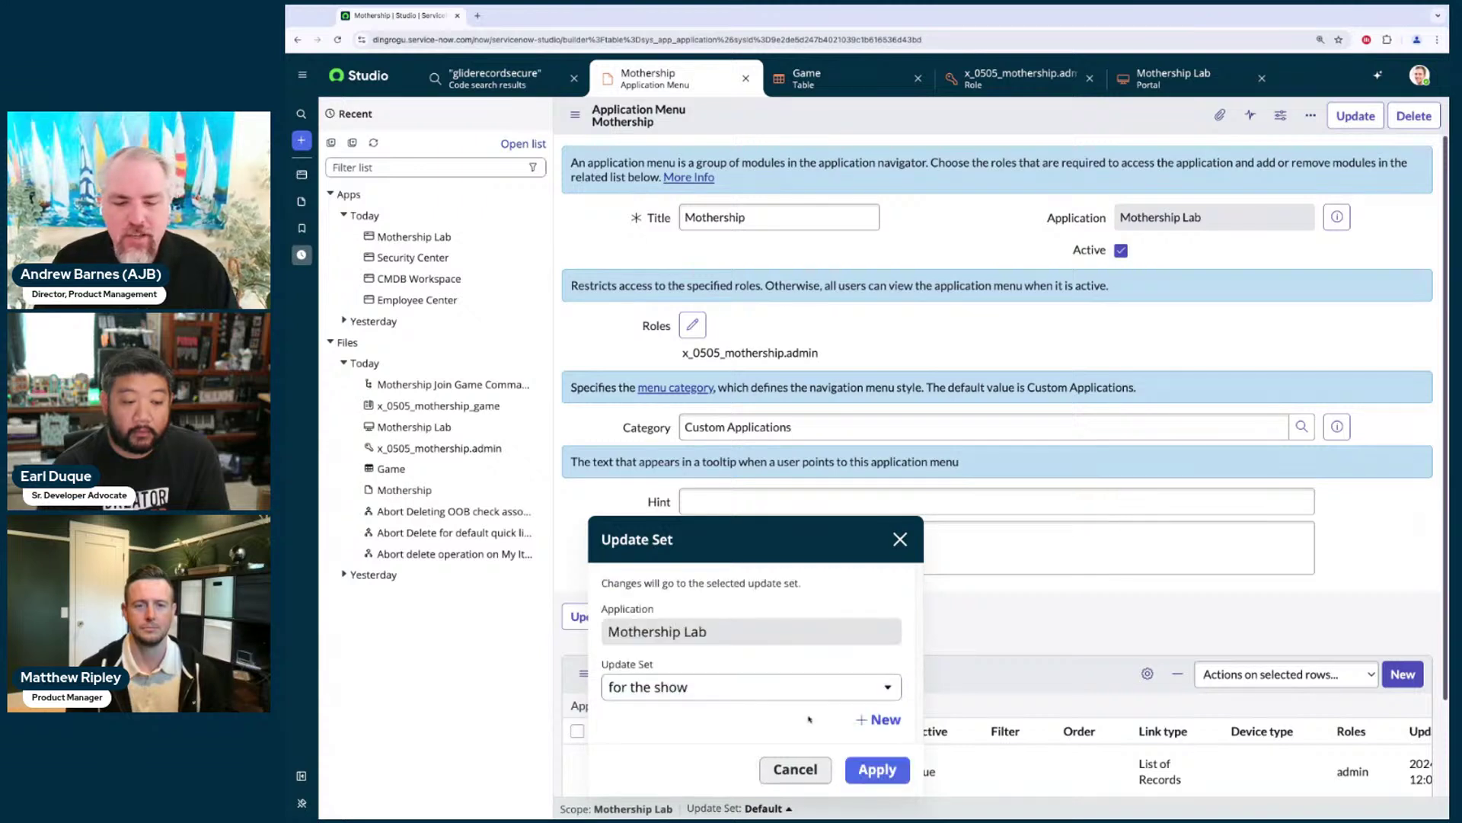
click(876, 771)
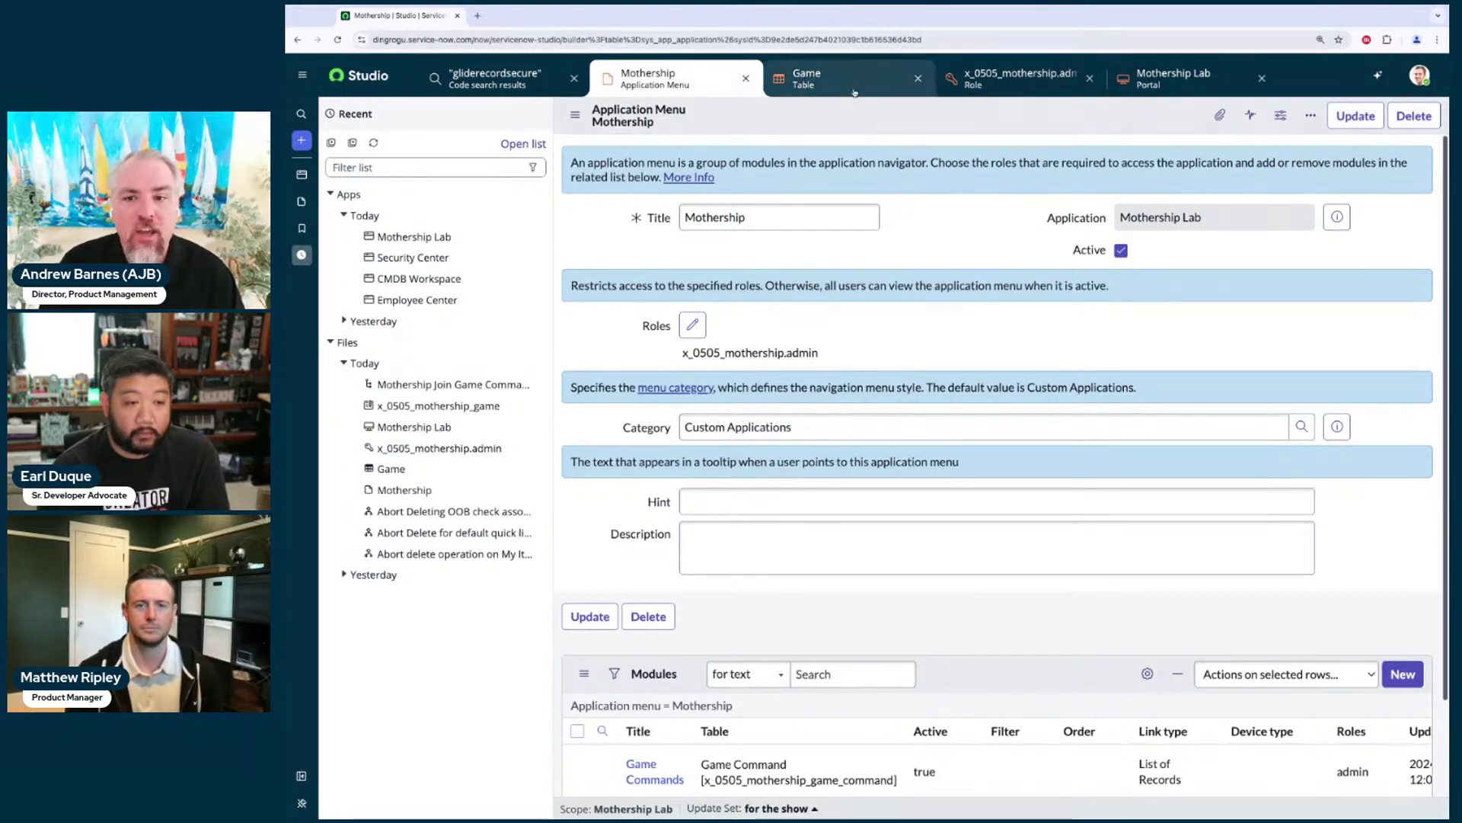
Check which update set applies to the Game table and to the recently opened "Abort Delete for default quick links" business rule
click(807, 79)
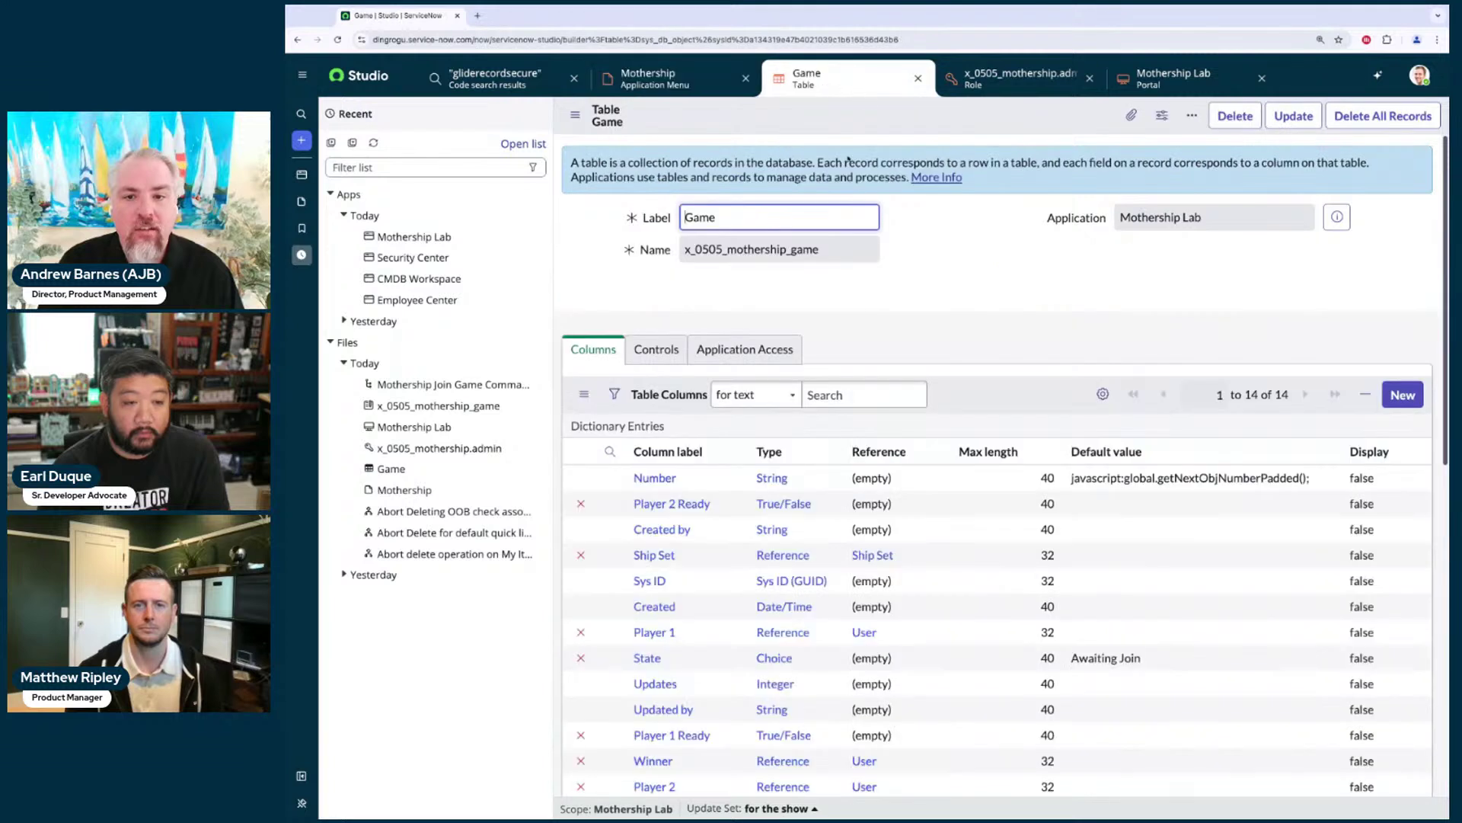
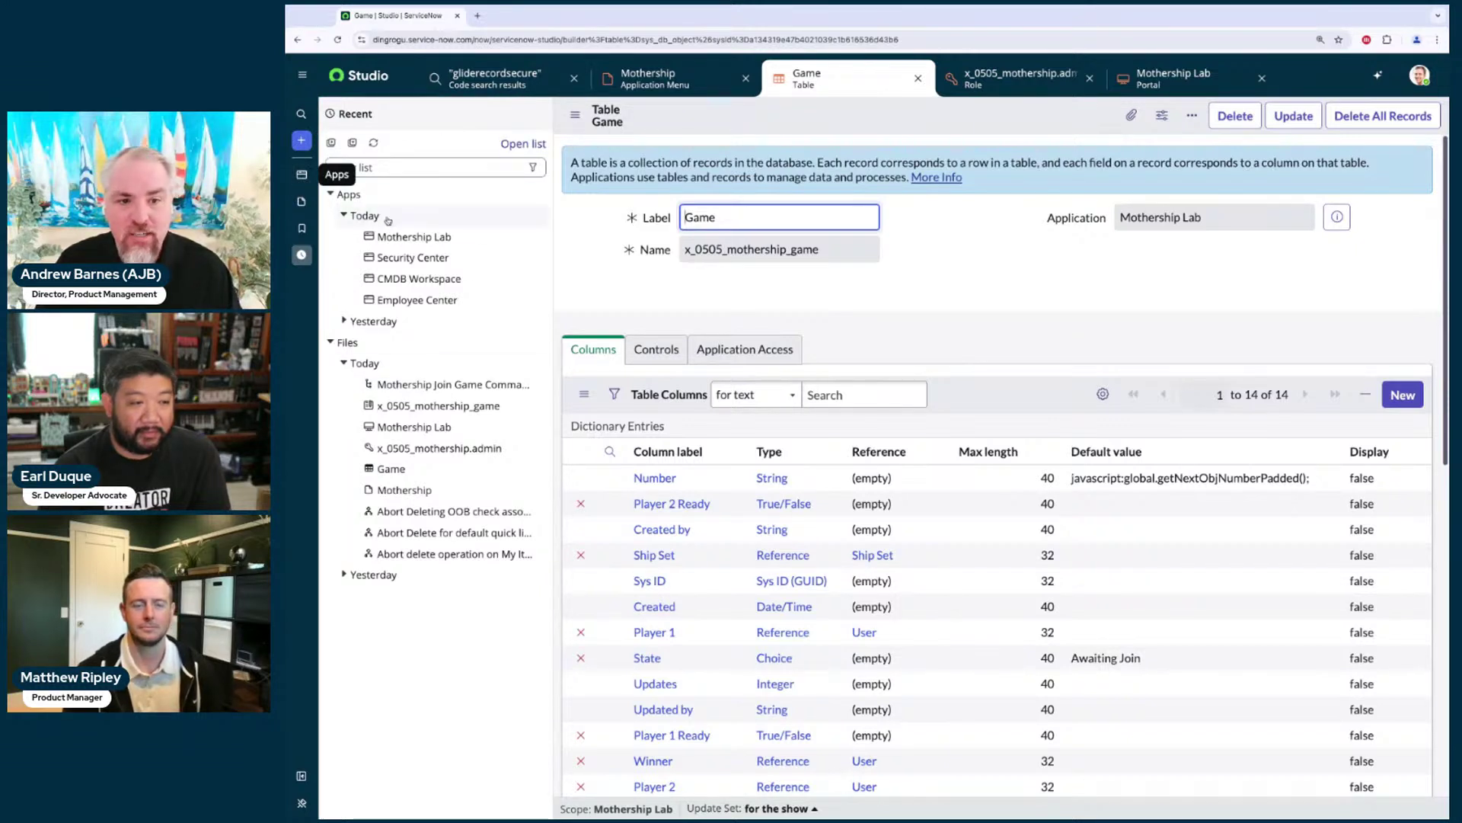
click(409, 535)
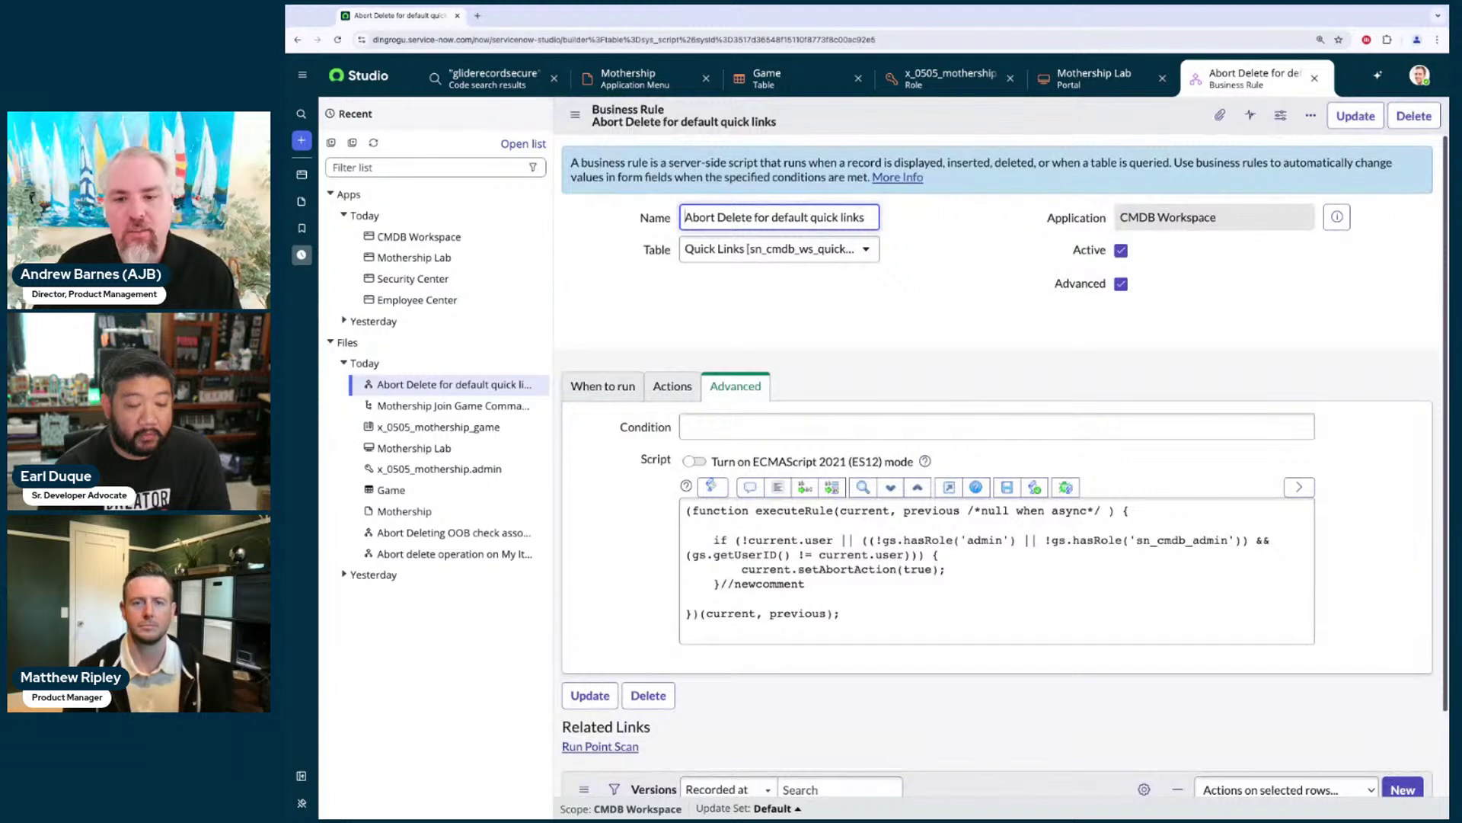
click(789, 810)
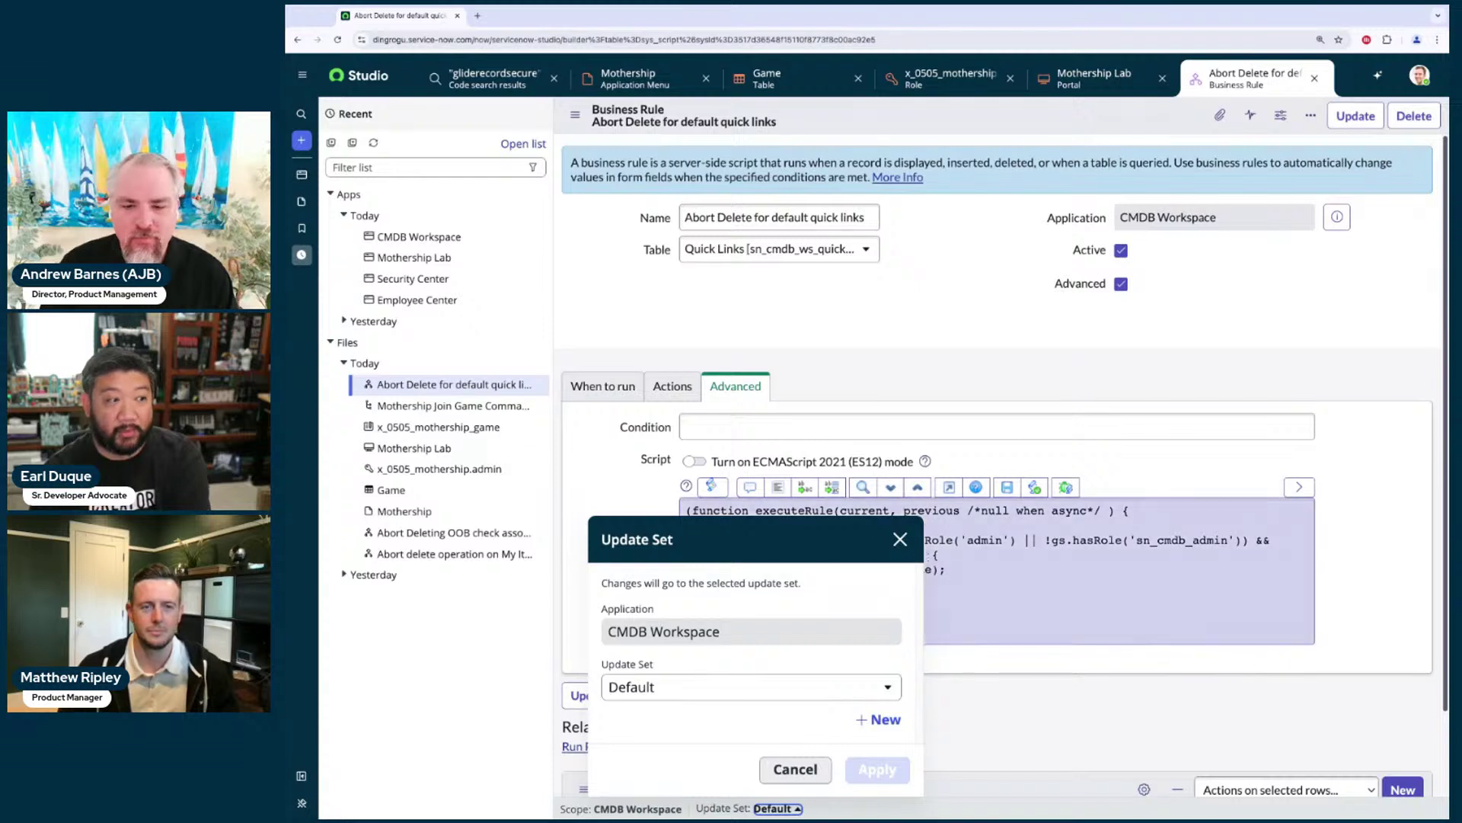
click(900, 539)
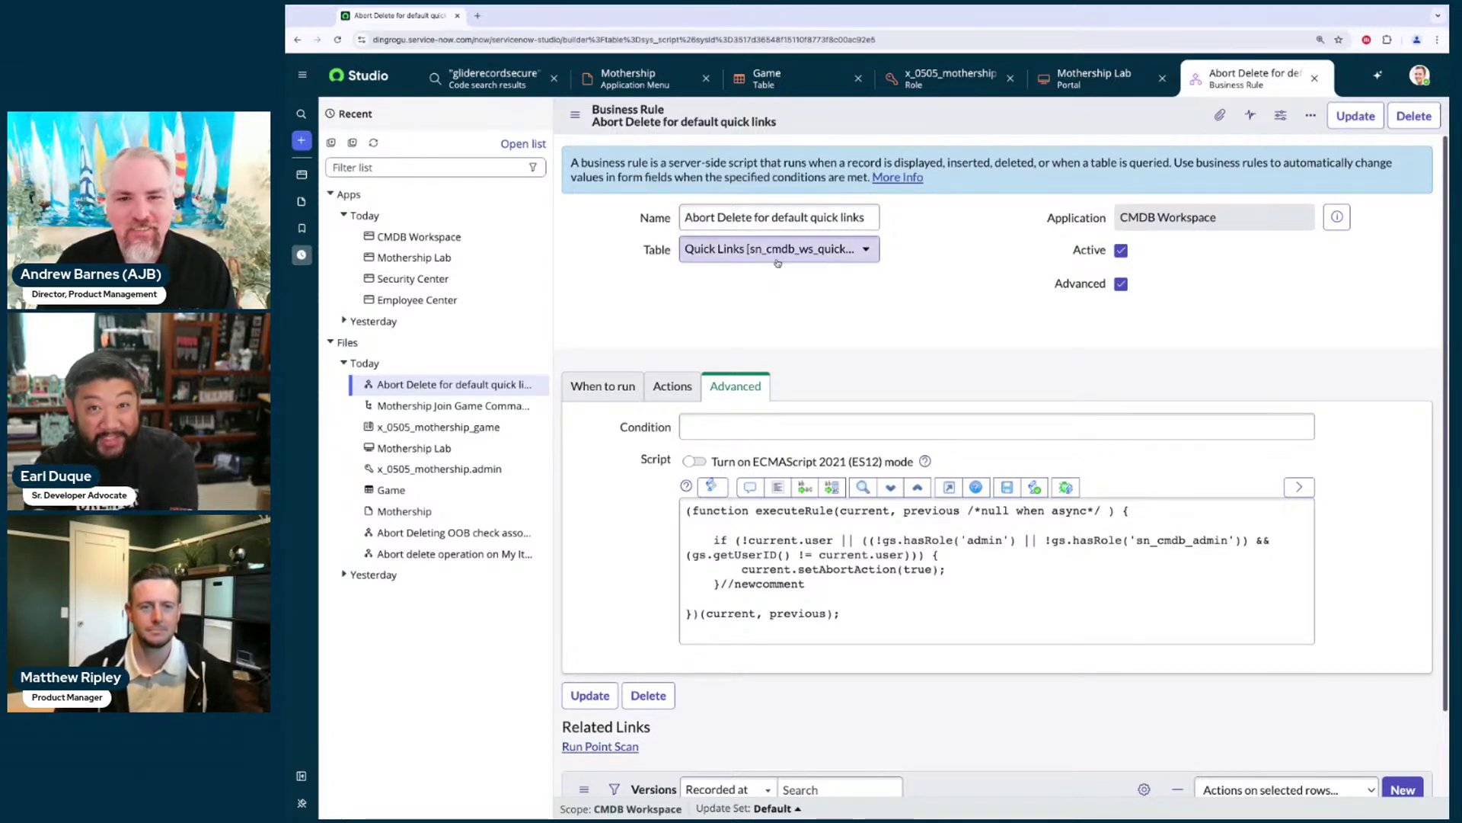
Close the x_0505_mothership.admin role and Mothership Lab portal files, return to the Studio home, and collapse the Recent list
click(860, 79)
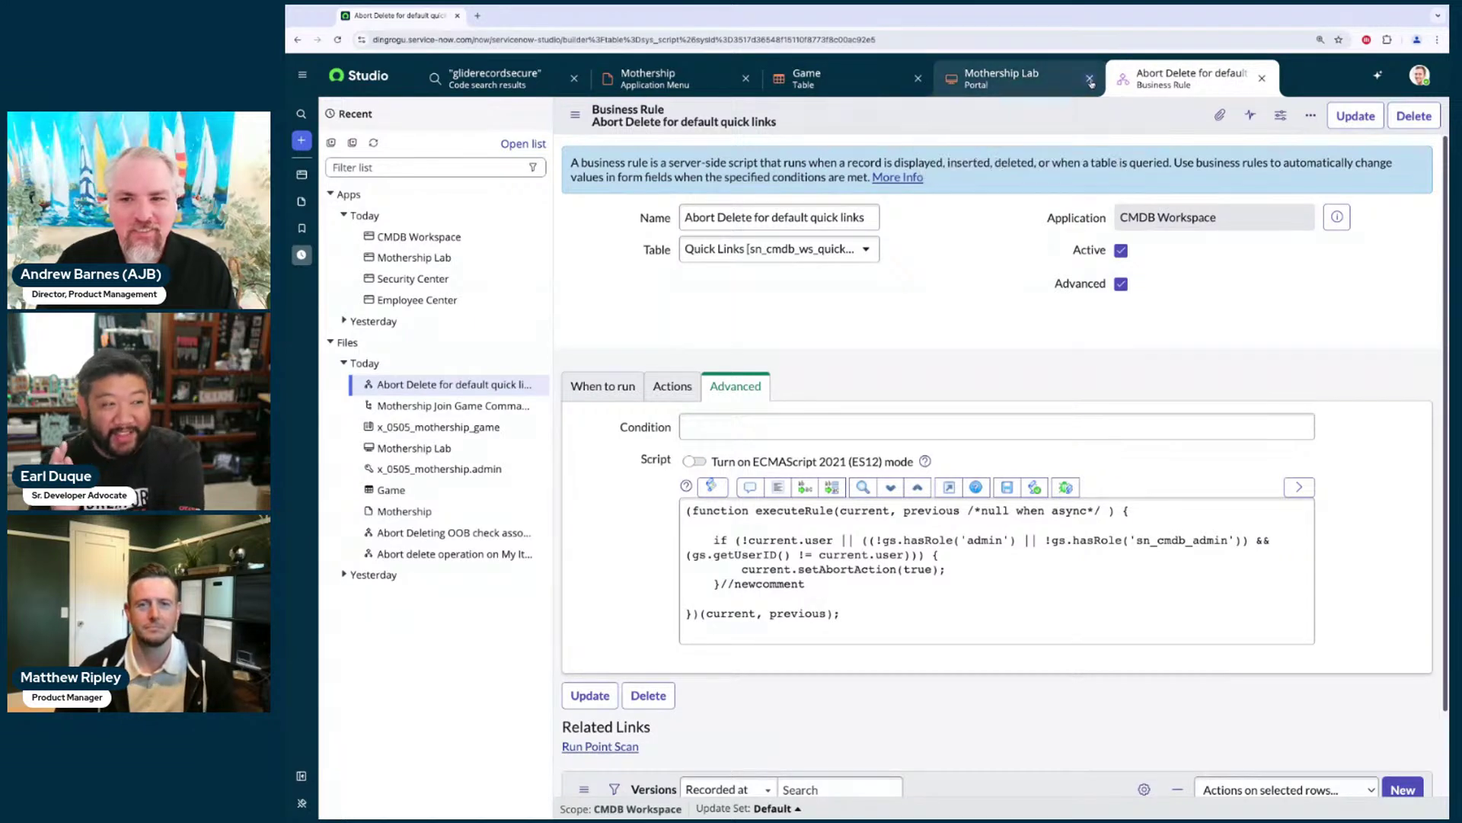
click(1089, 79)
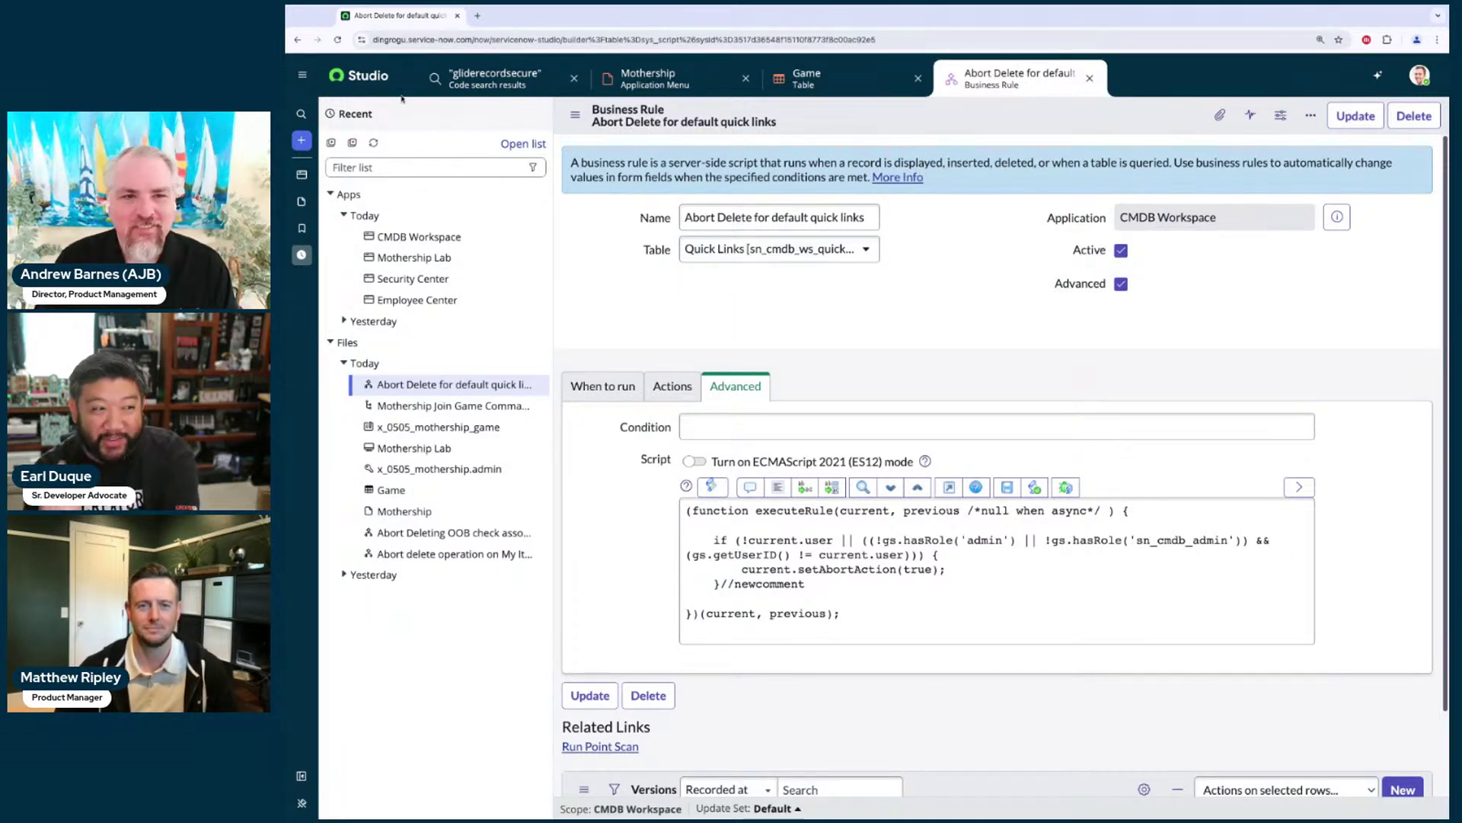
click(368, 76)
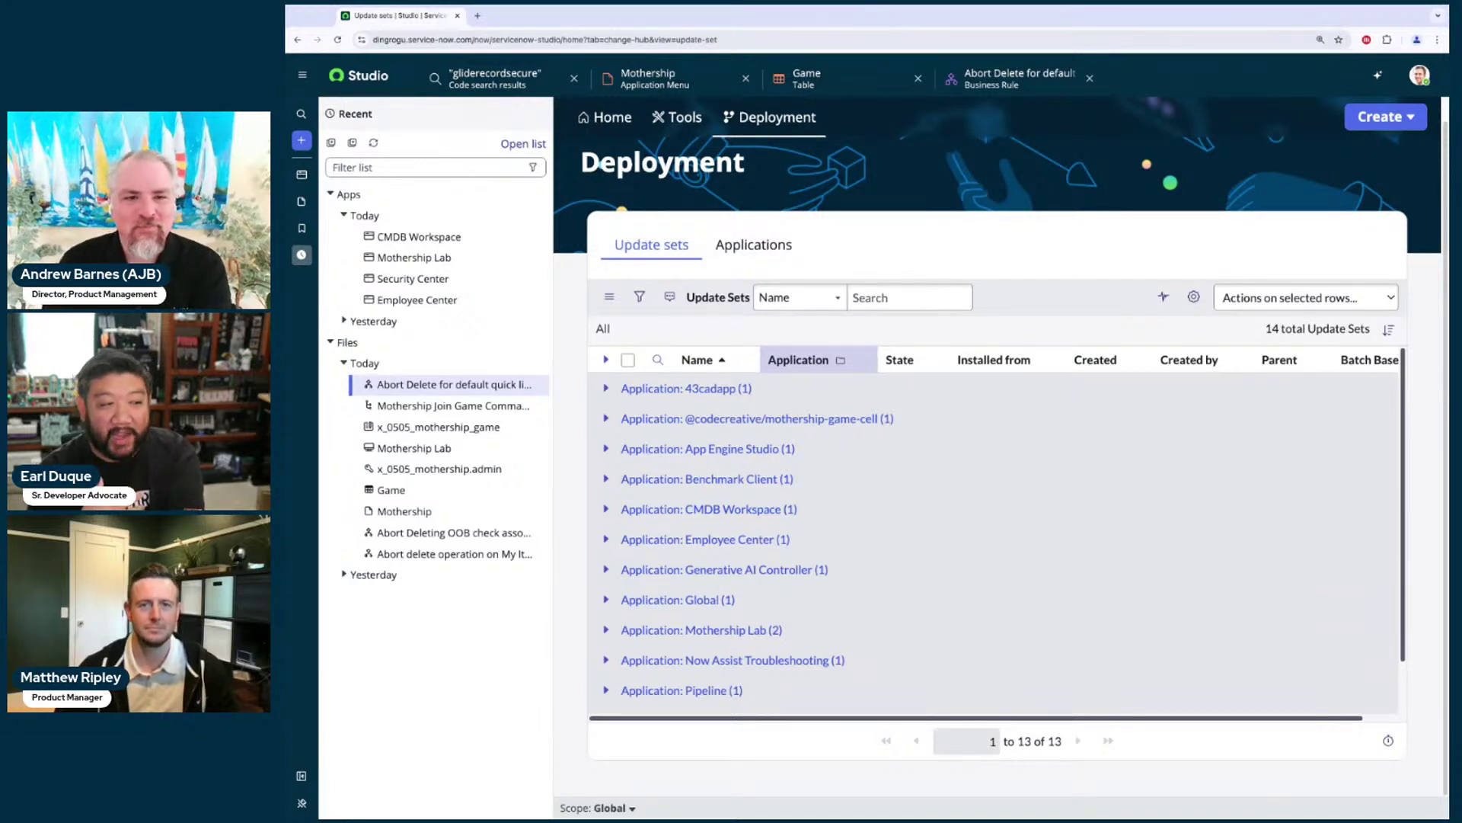
click(301, 776)
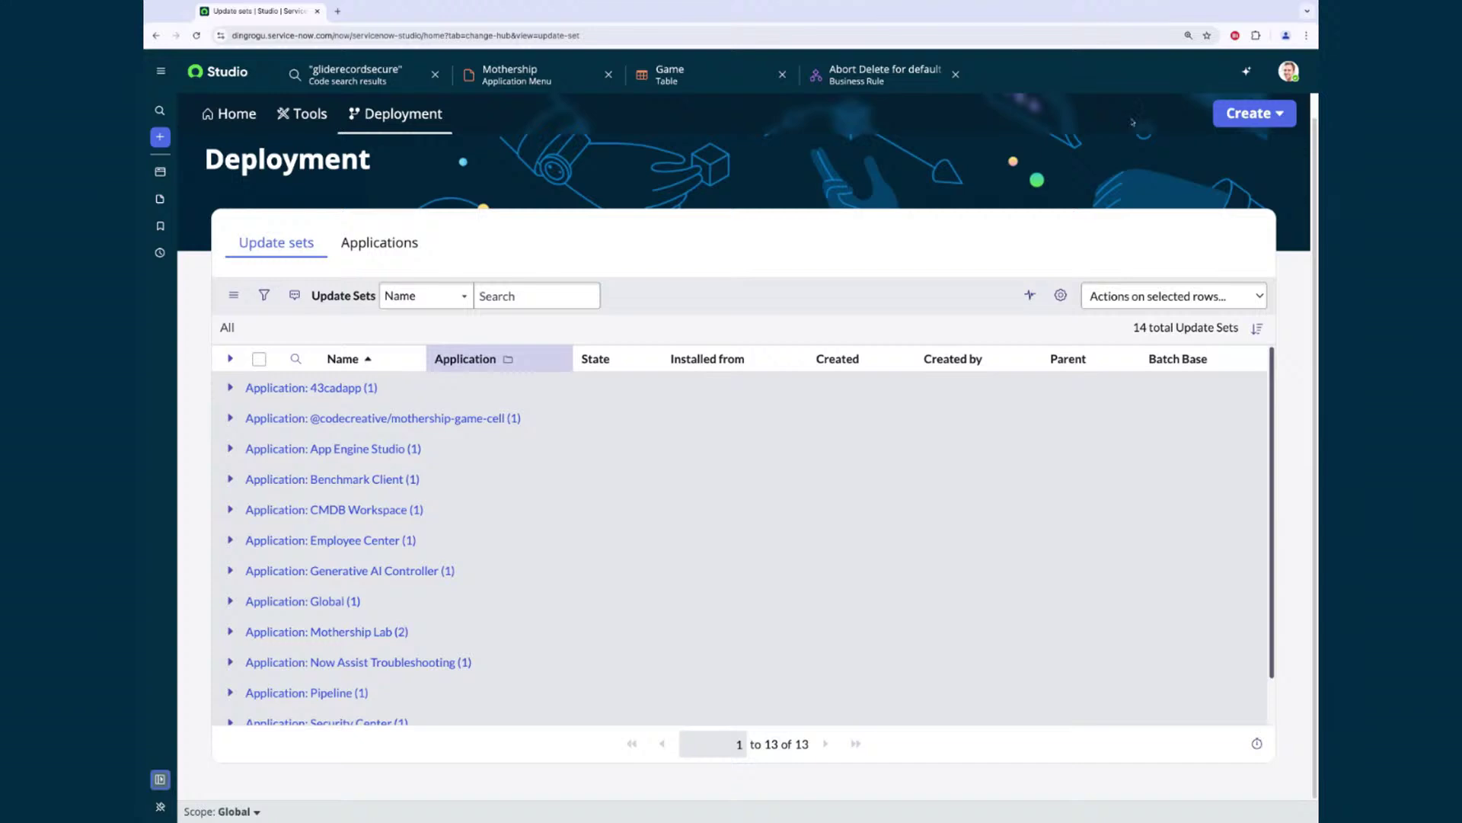
Start creating a Business Rule file in the Mothership Lab application scope
click(1234, 116)
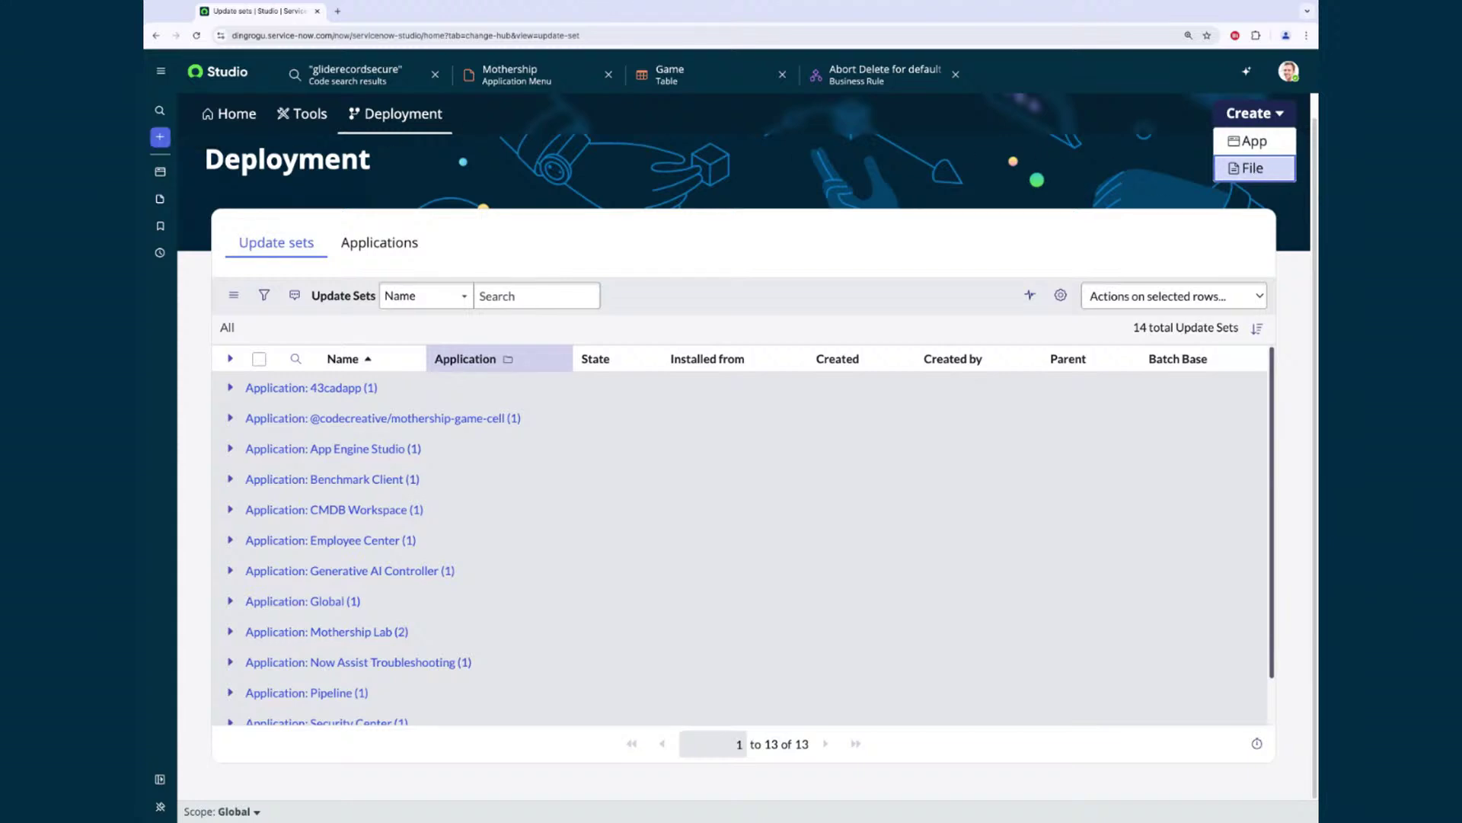
click(1261, 171)
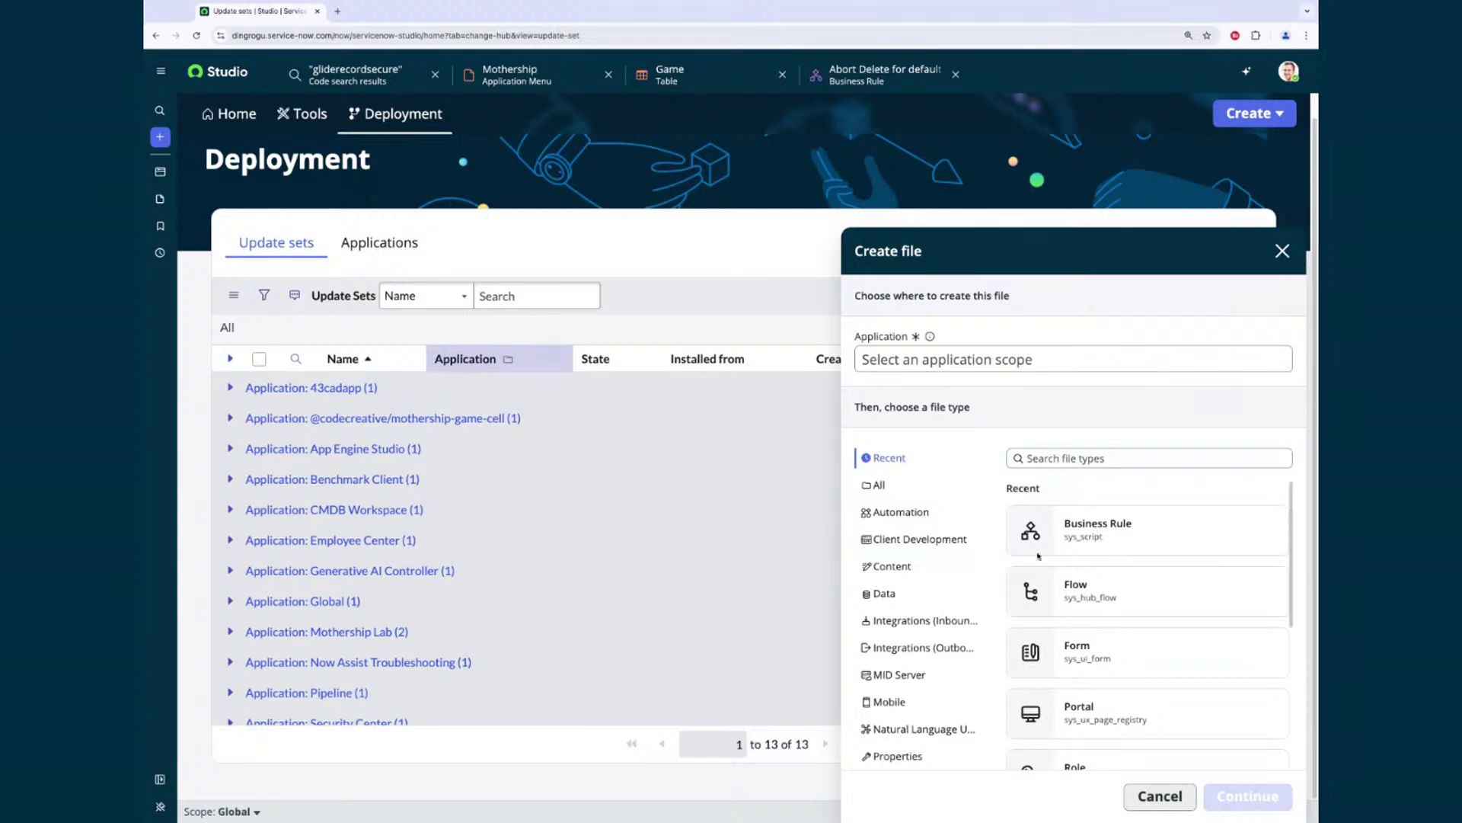
click(1010, 359)
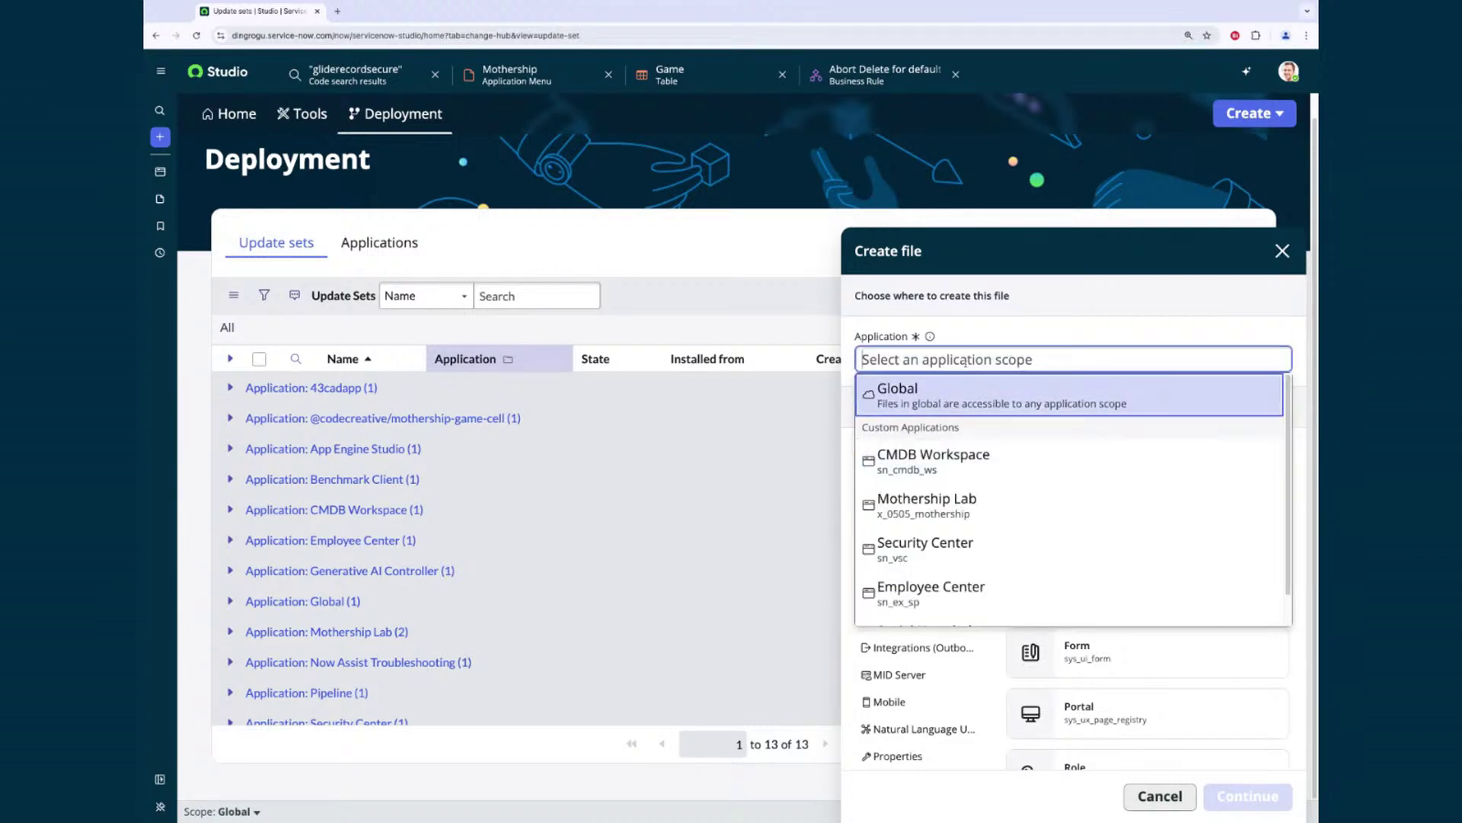
click(969, 360)
text(moth)
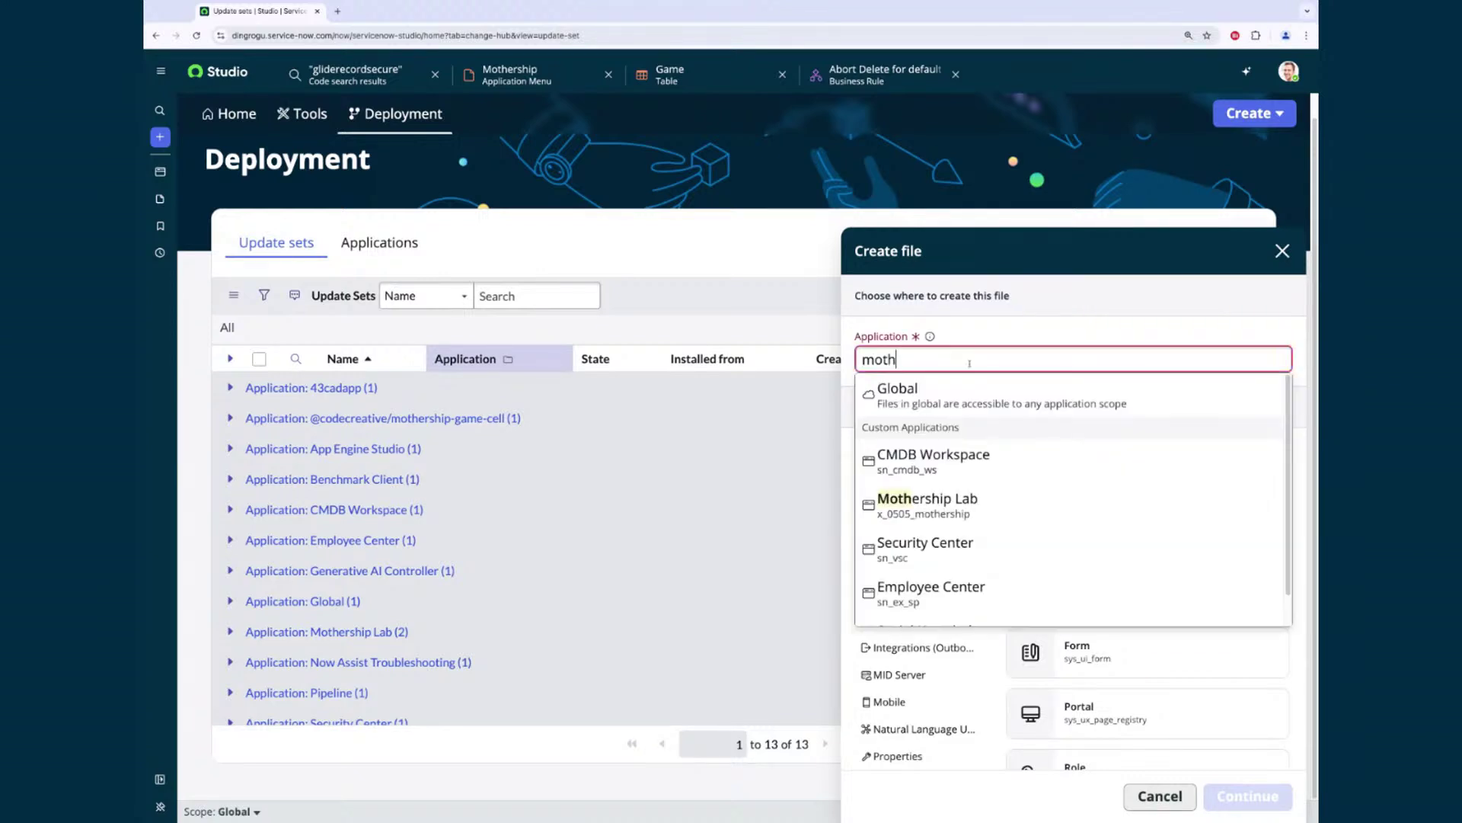
click(983, 461)
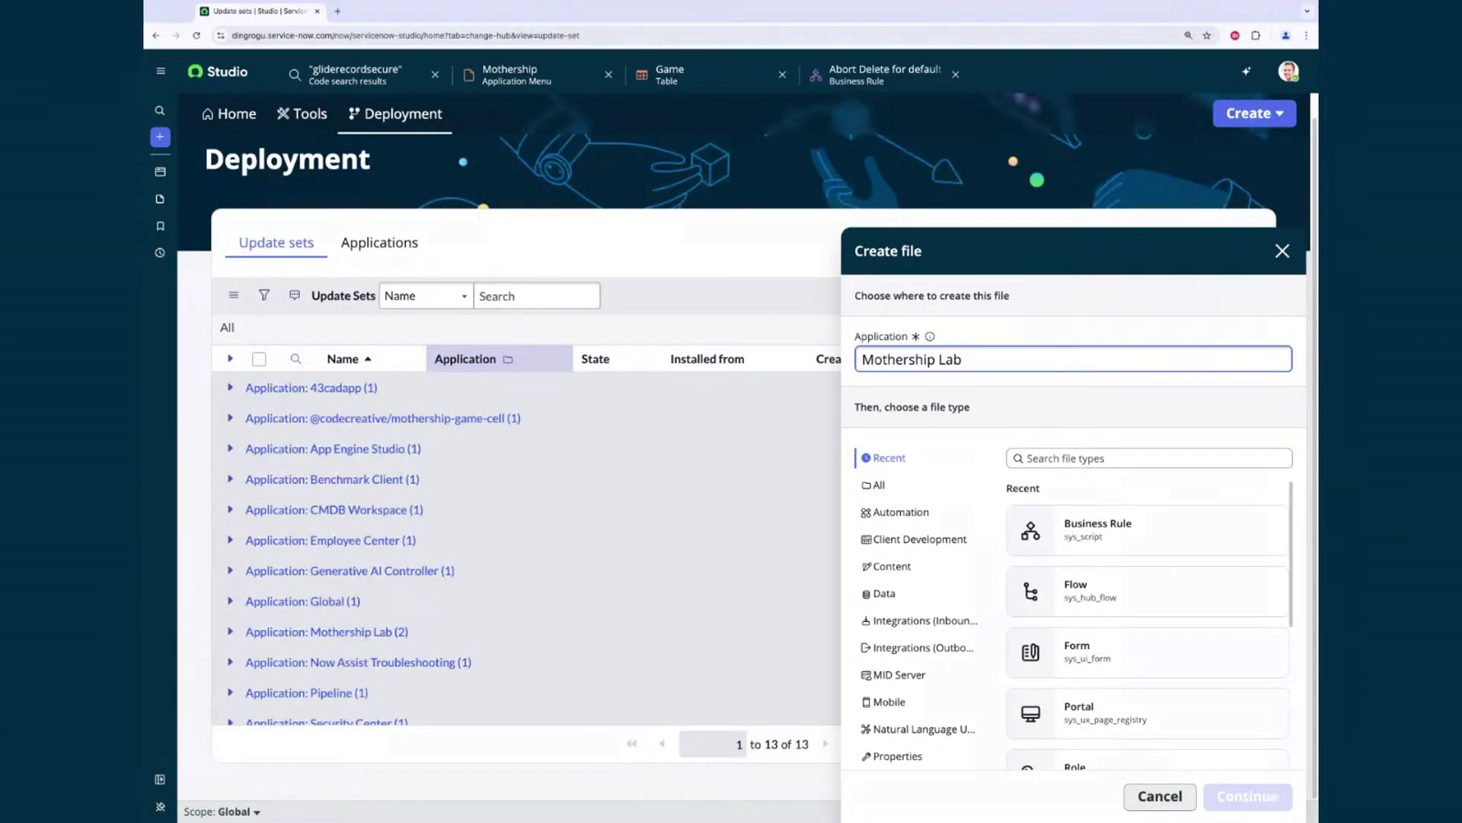
click(1100, 602)
click(1085, 538)
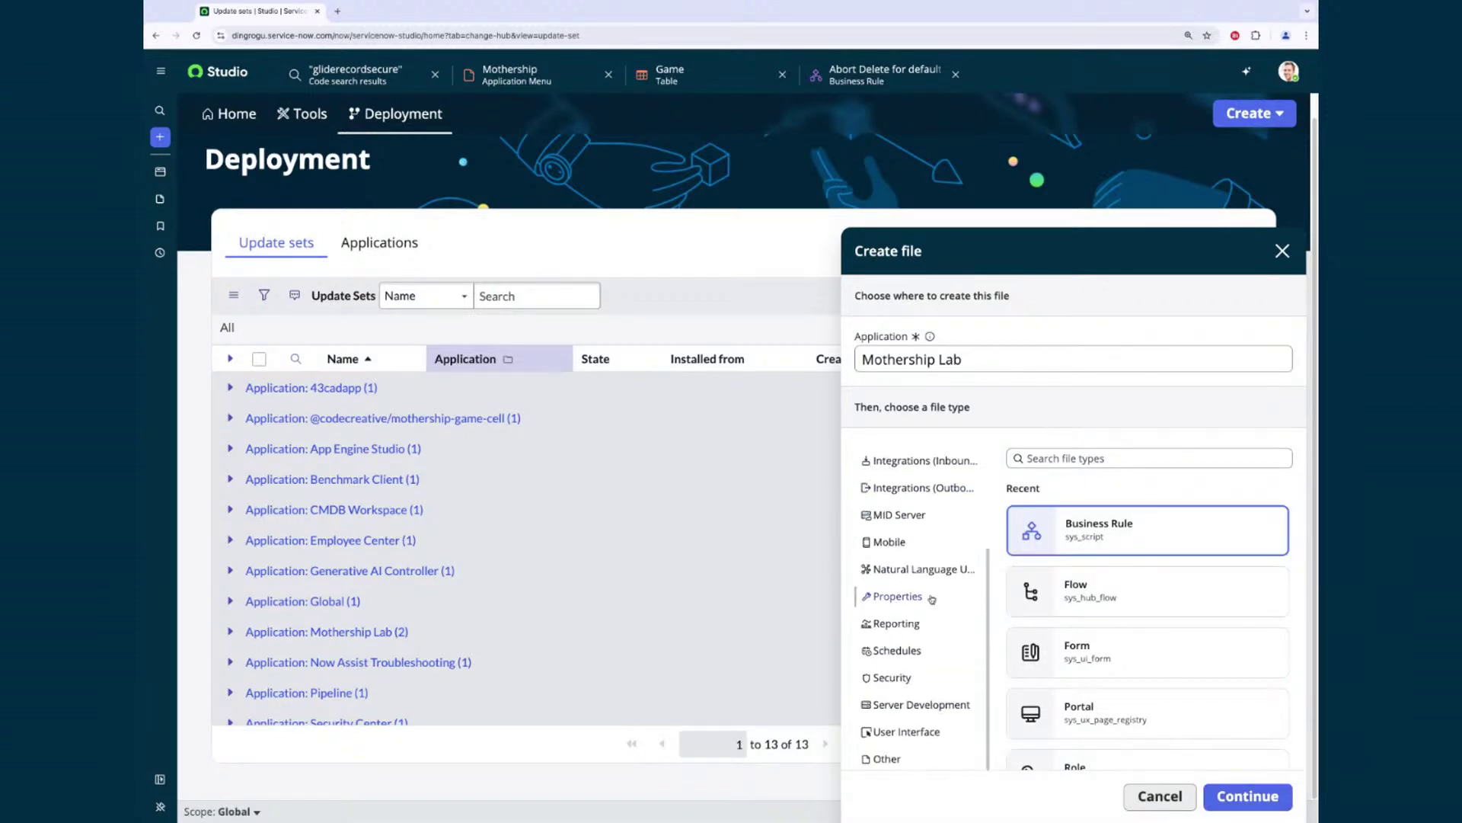
click(1264, 799)
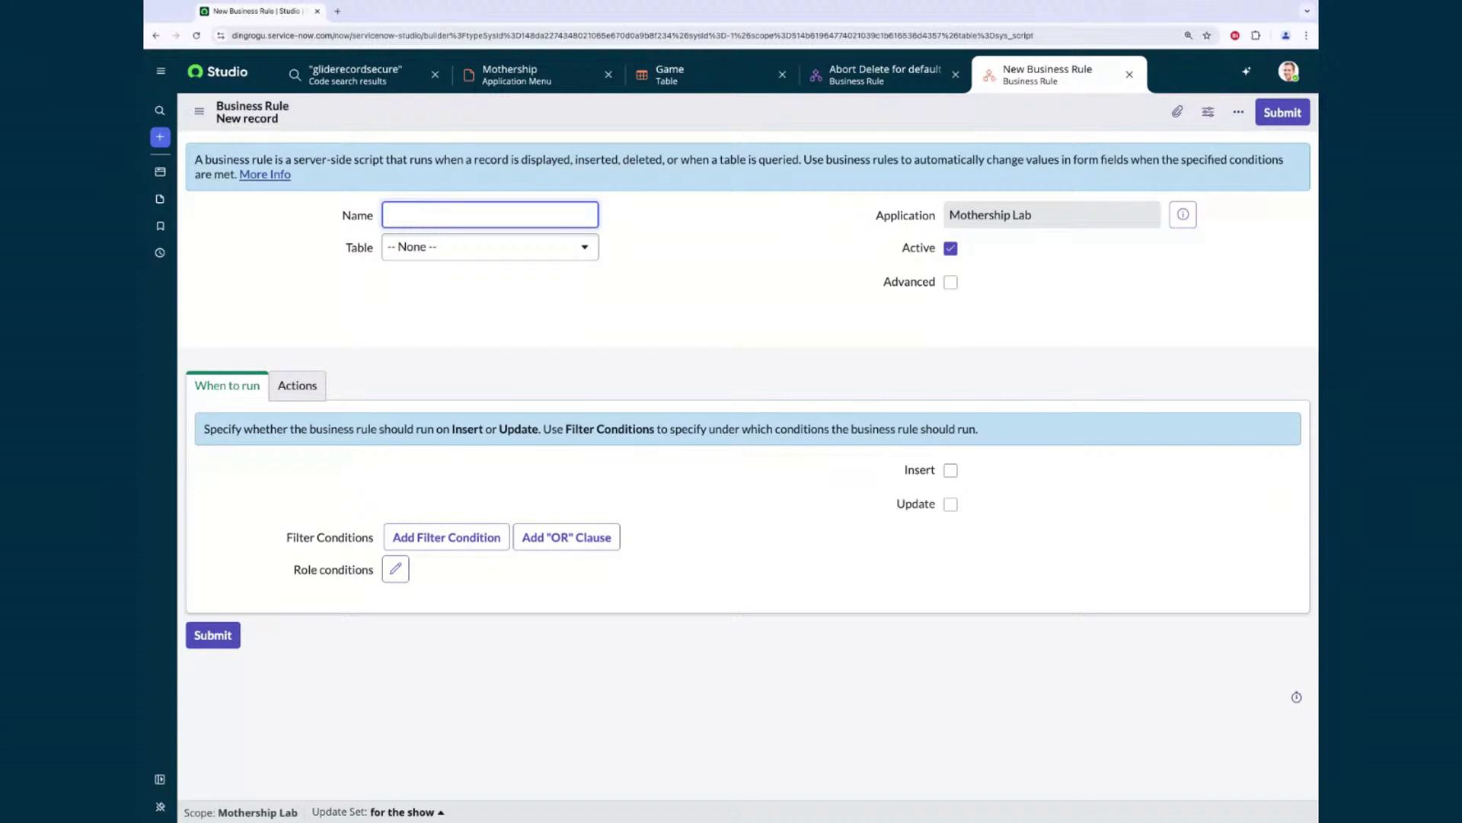
From the Studio home, start creating a Flow file in the Mothership Lab application scope
click(251, 76)
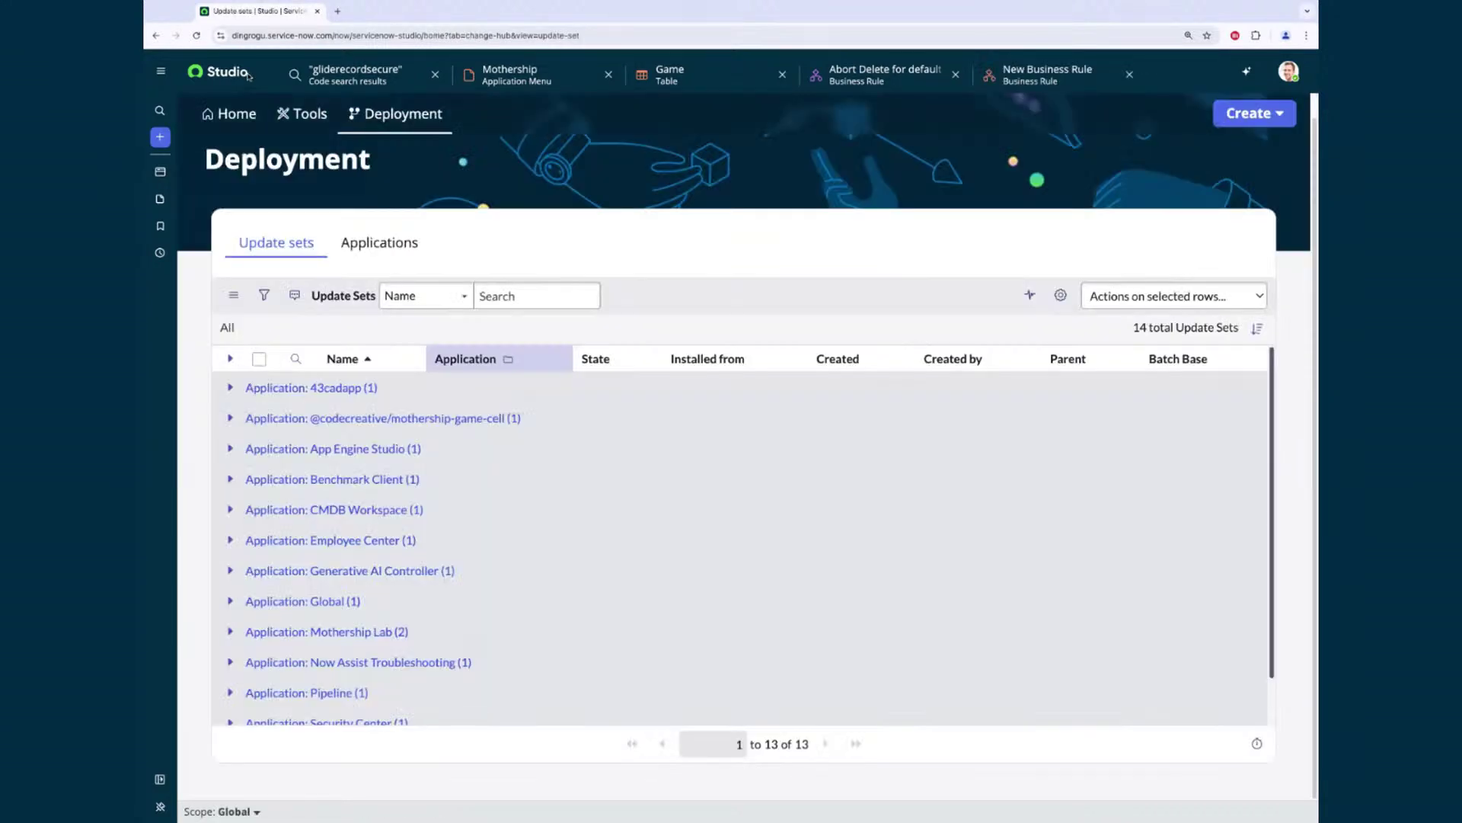
click(1264, 114)
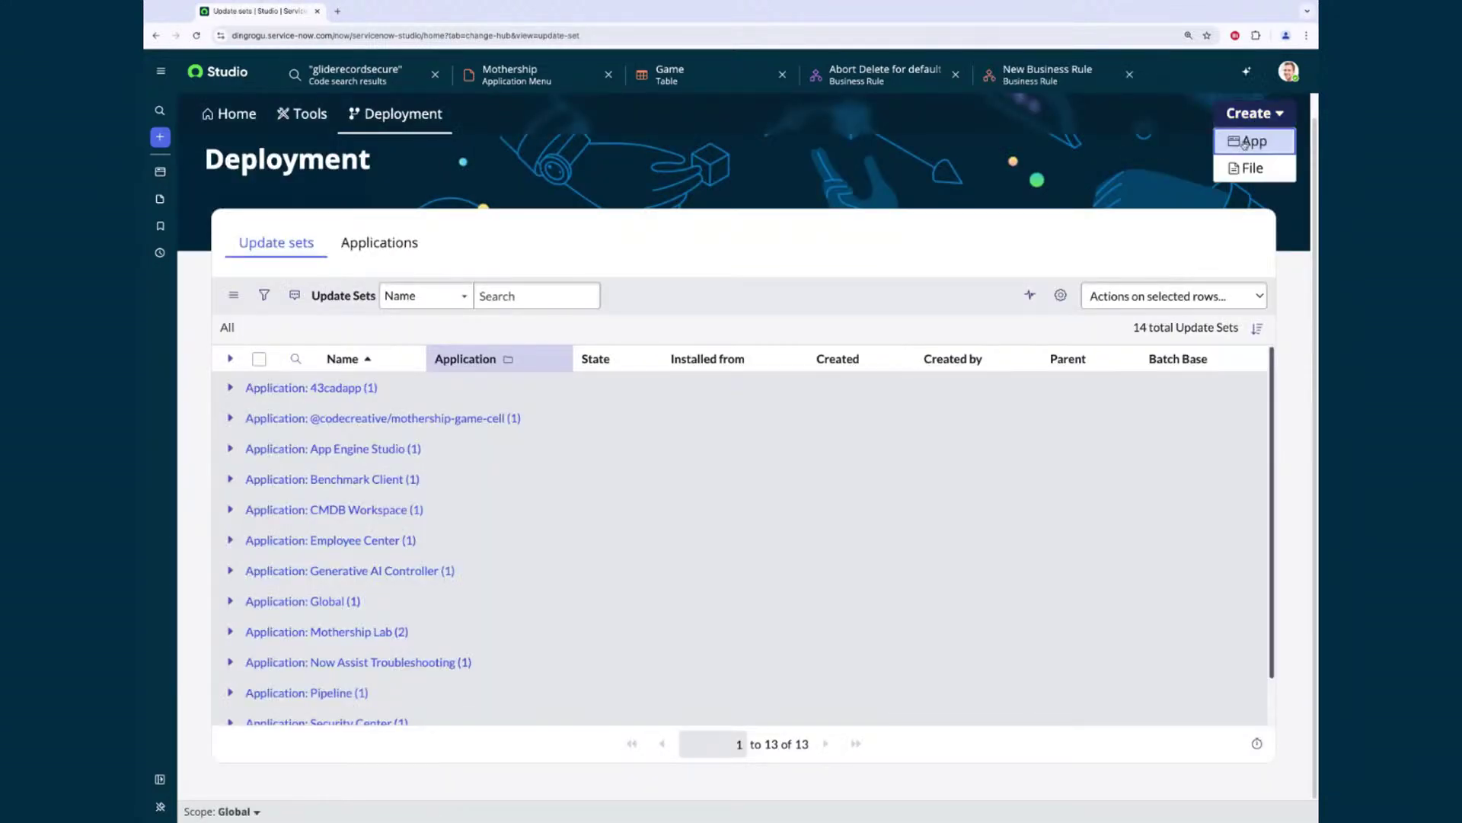
click(1240, 163)
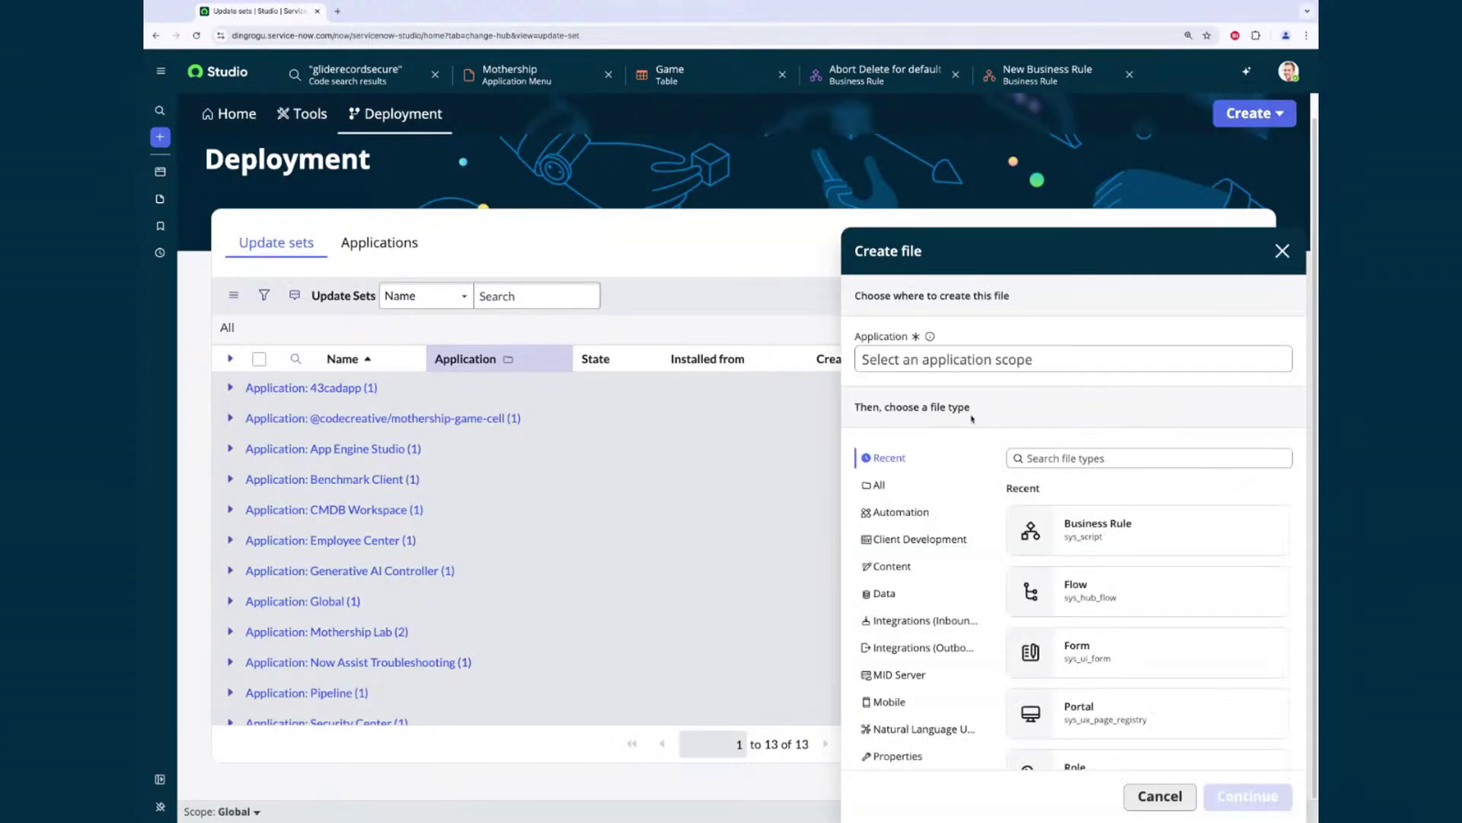
click(977, 358)
click(985, 526)
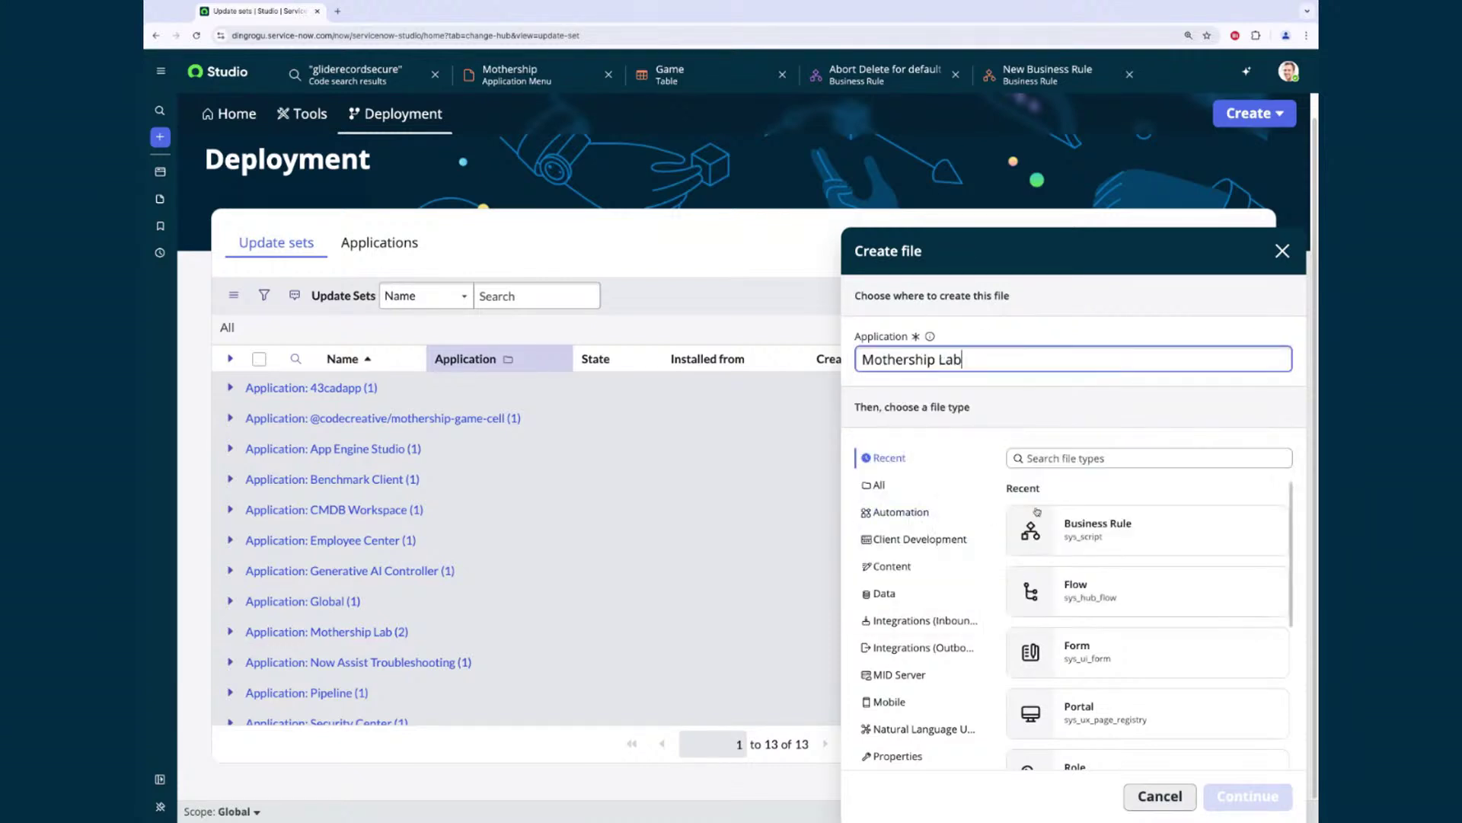
click(1094, 602)
click(1234, 797)
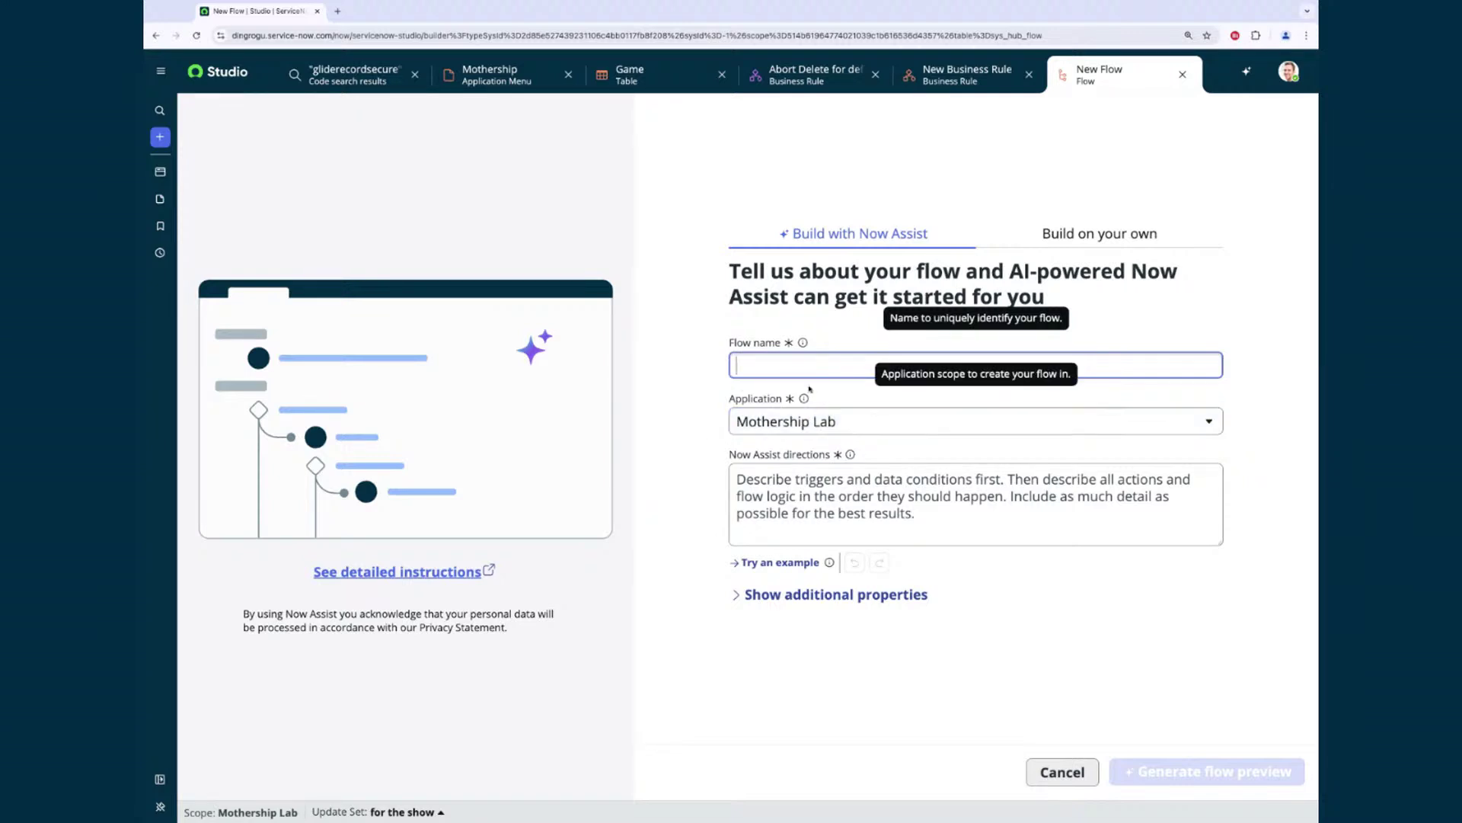
Name the new flow "weeee" and enter "weeee" as its Now Assist directions
text(weeee)
click(1063, 634)
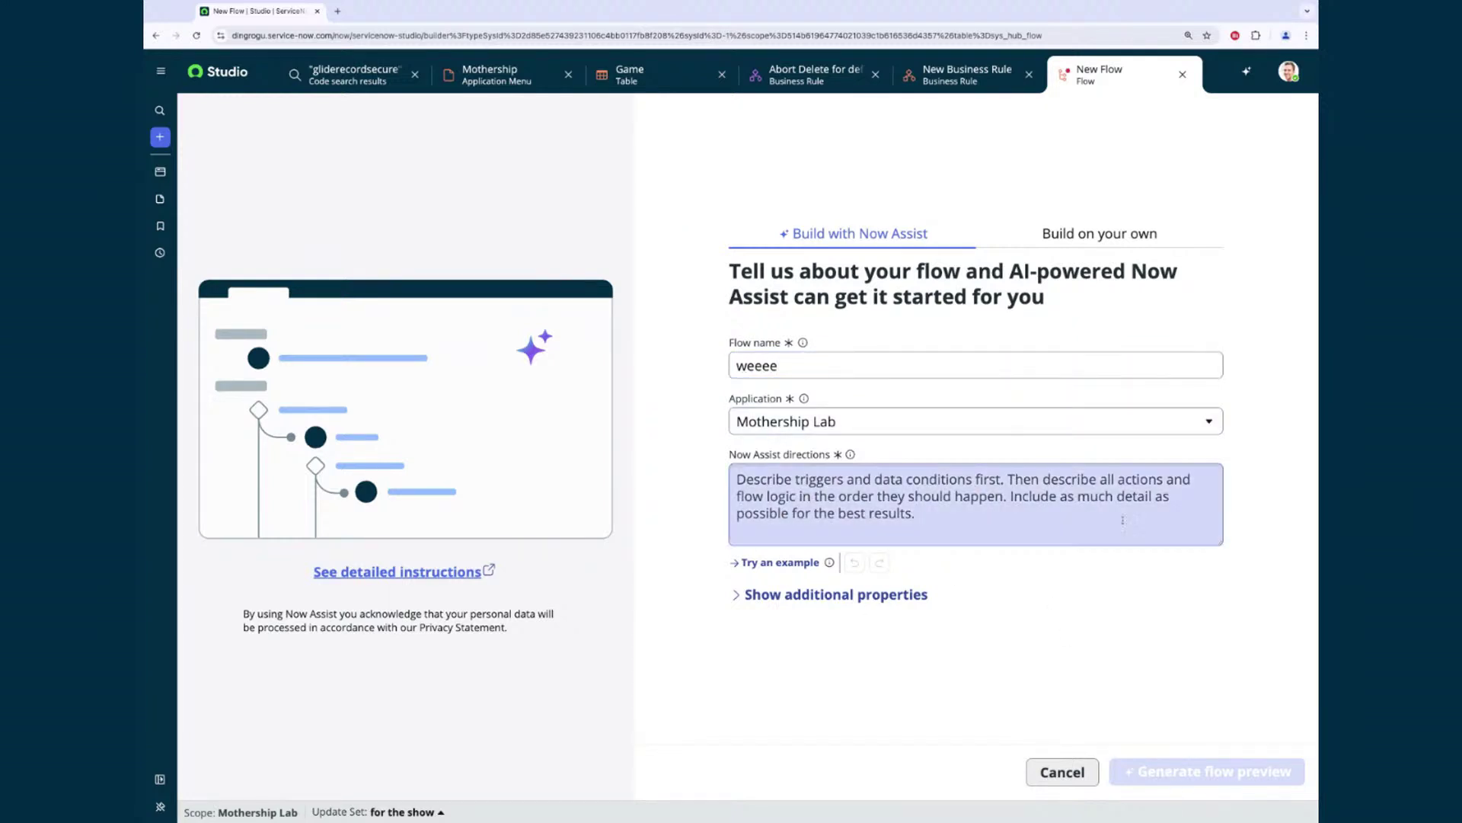
click(904, 512)
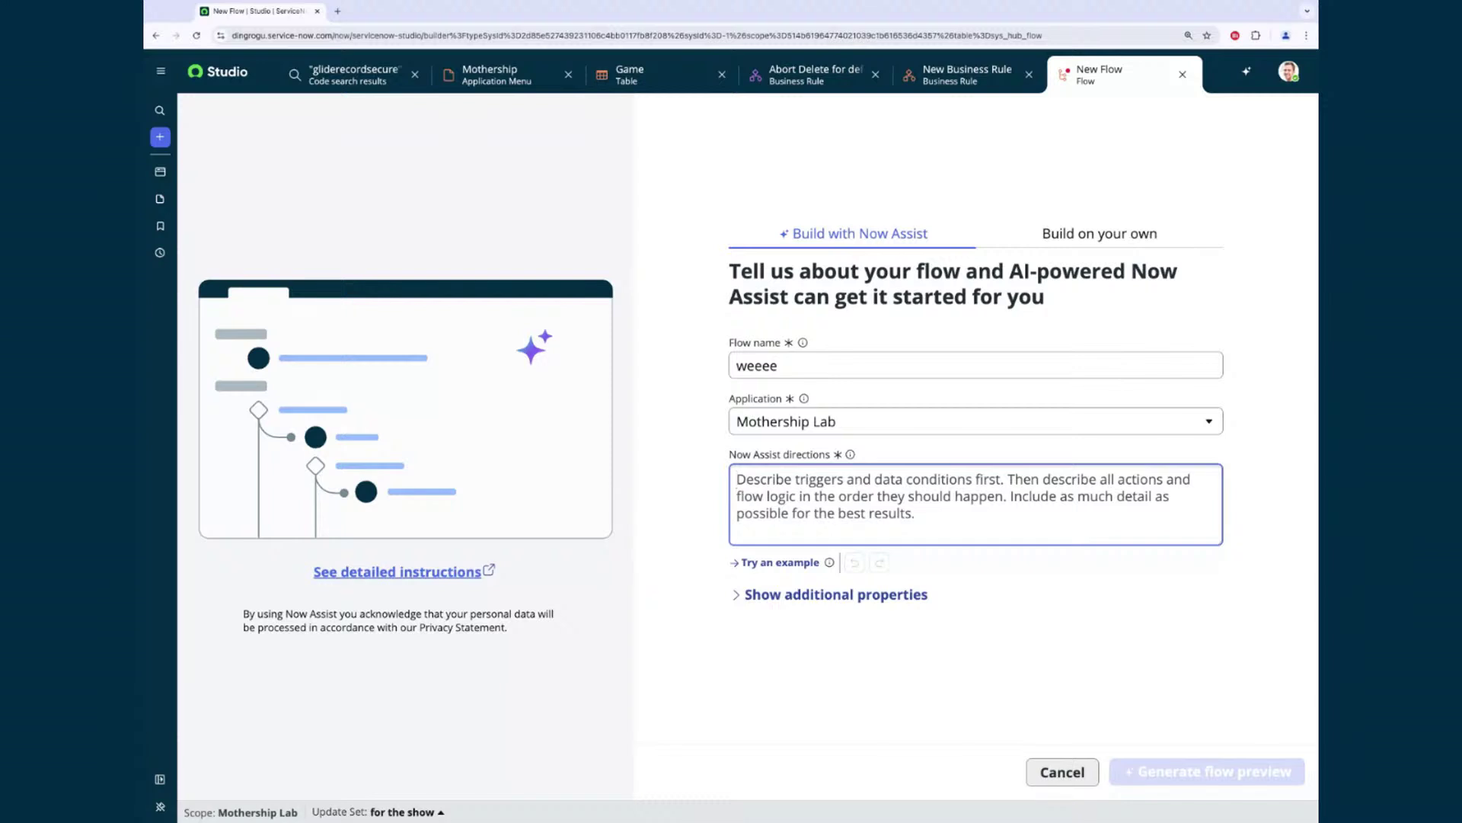
text(weeee)
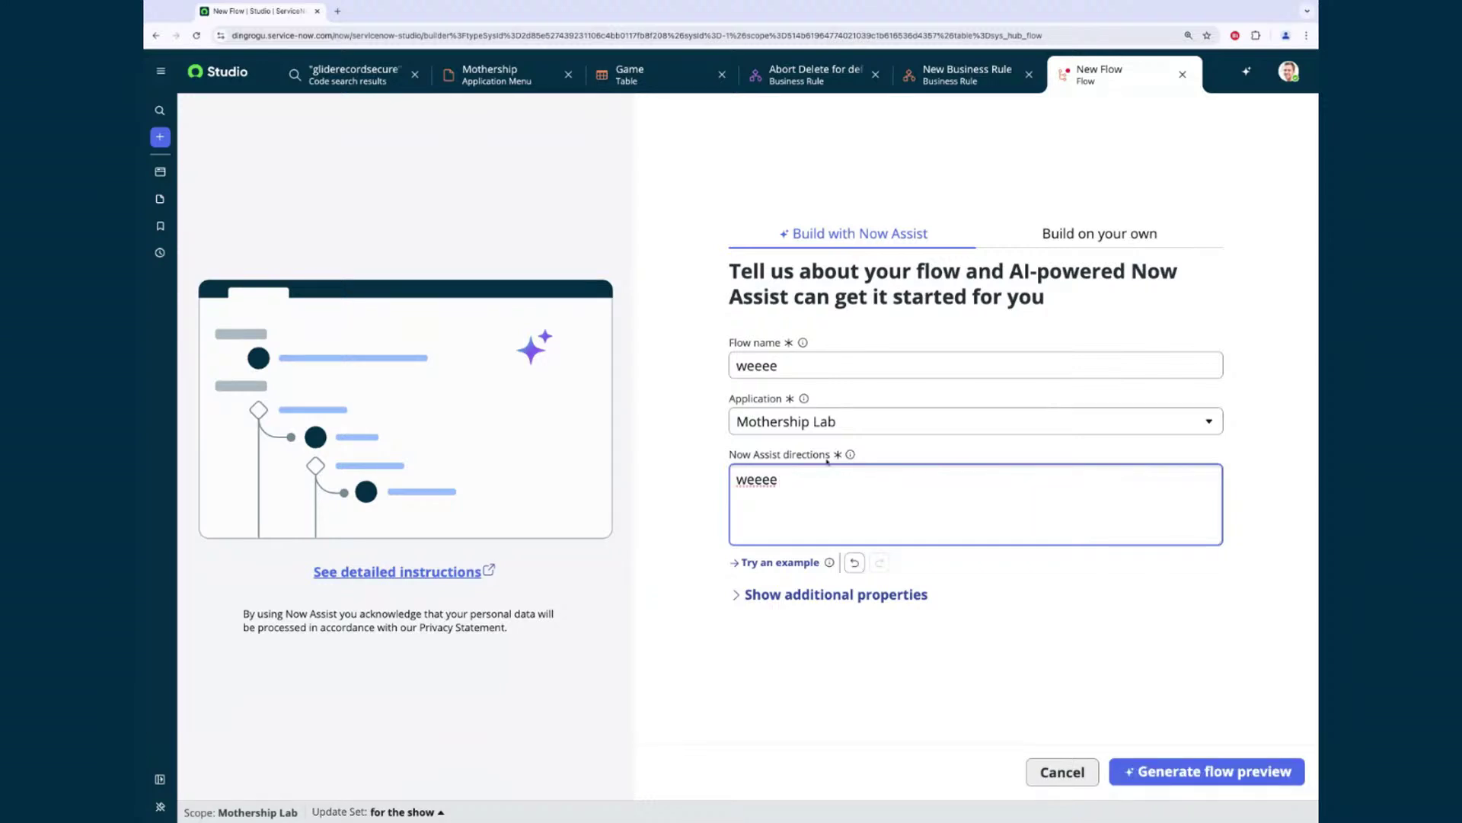
click(888, 713)
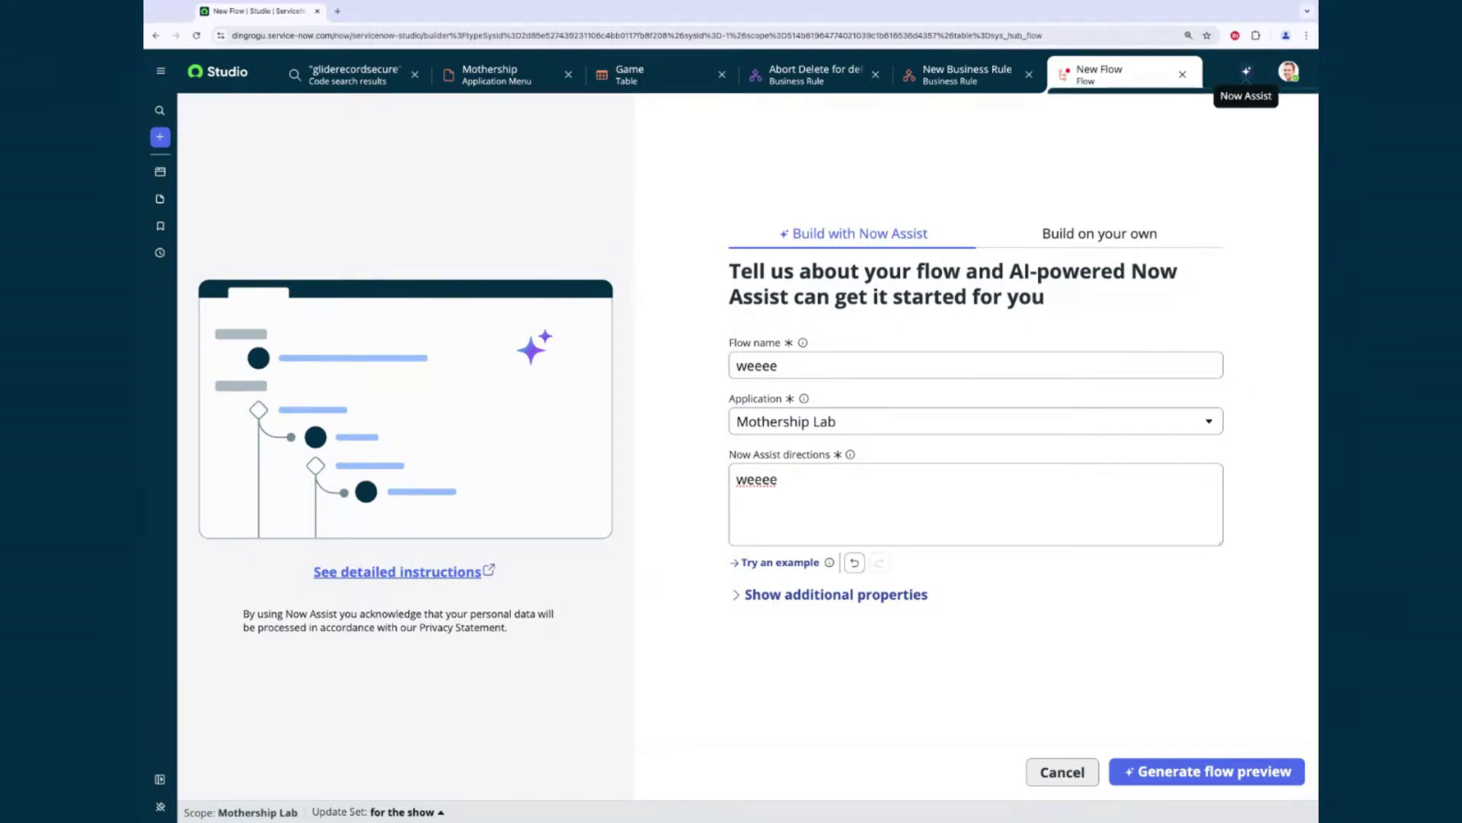
Look at the Now Assist options, close the new flow without saving it, and return to the Studio home
click(1246, 71)
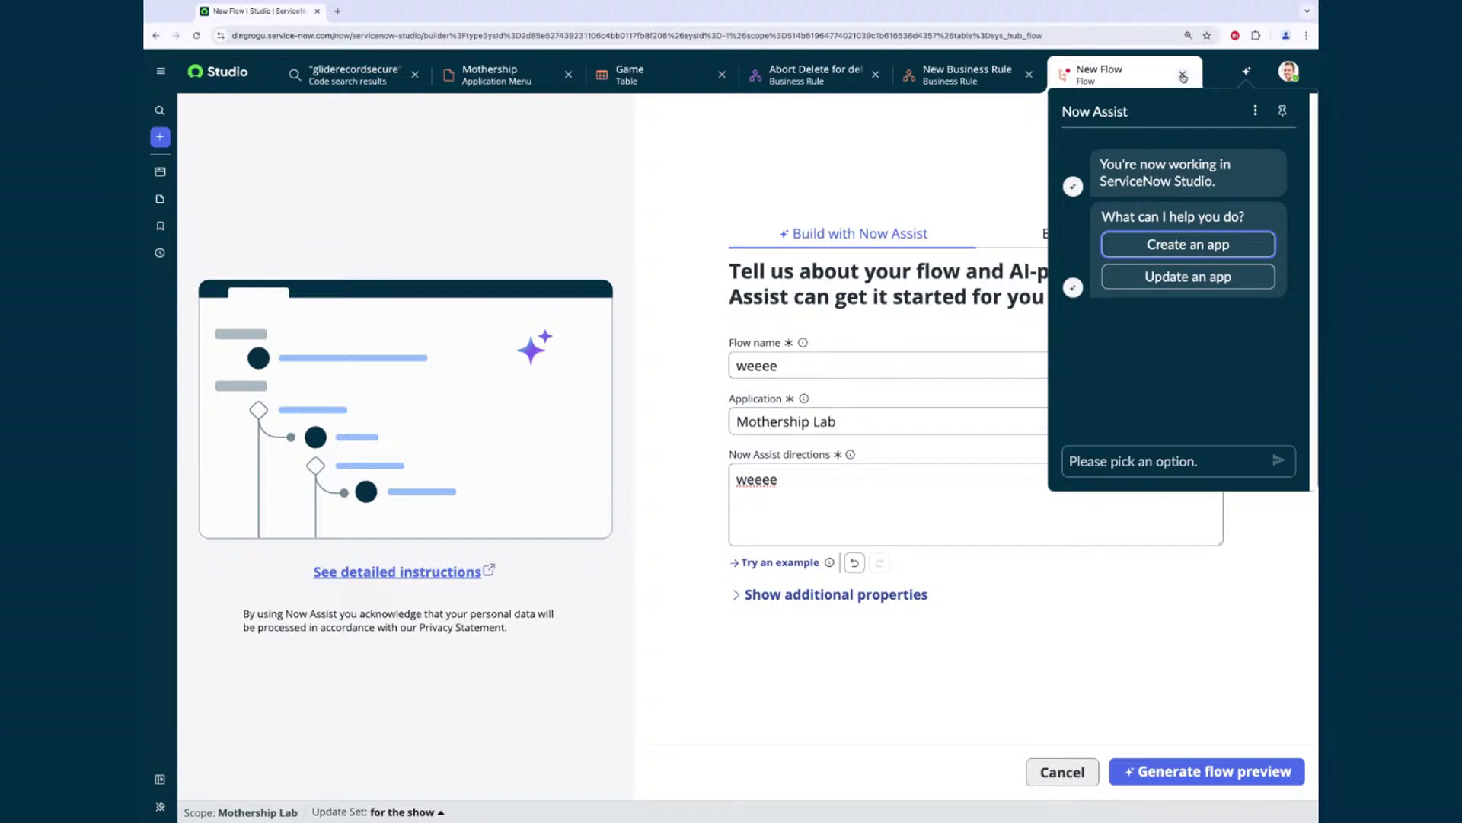
click(1182, 74)
click(843, 503)
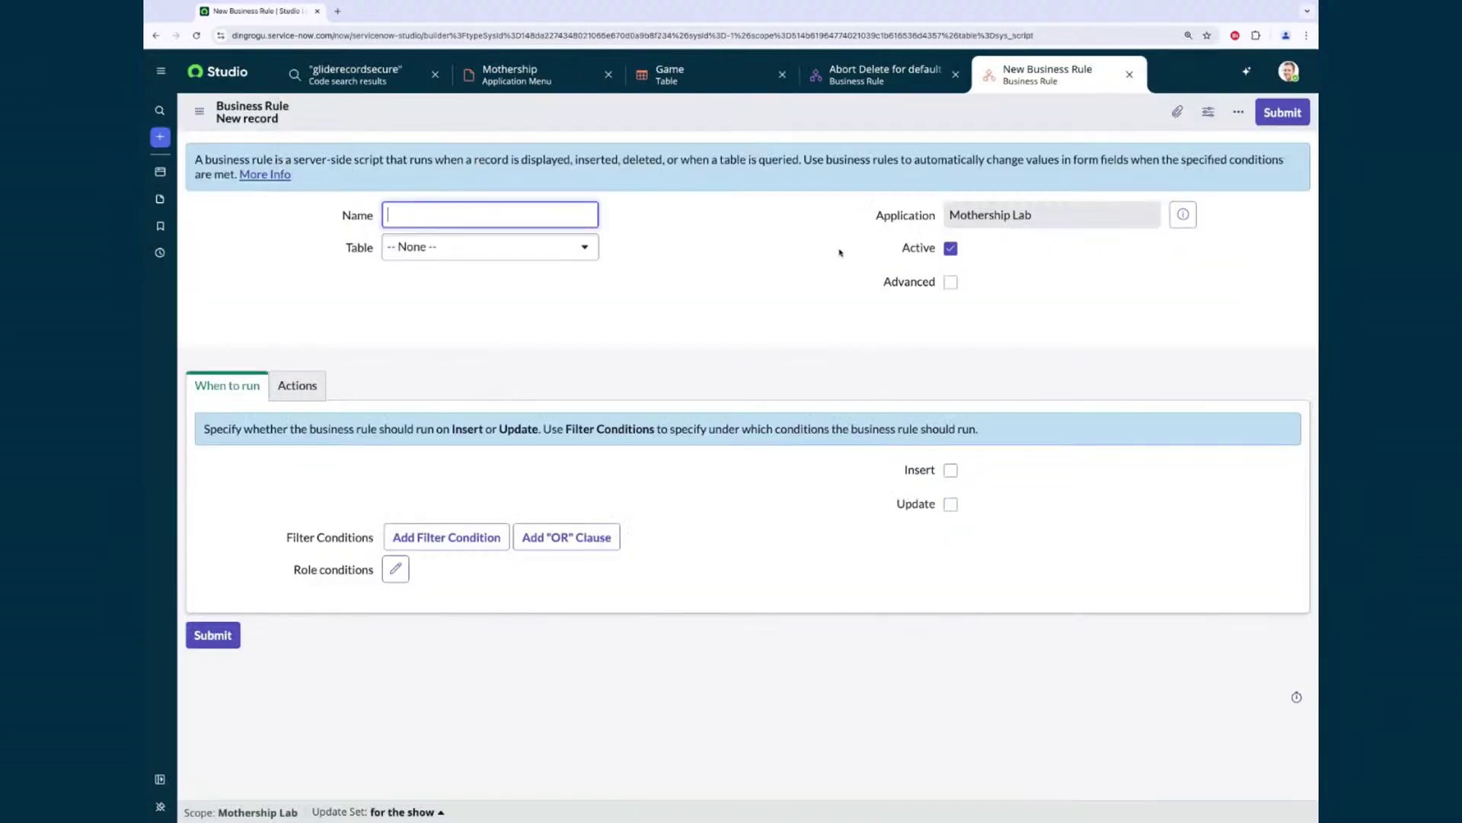
click(240, 71)
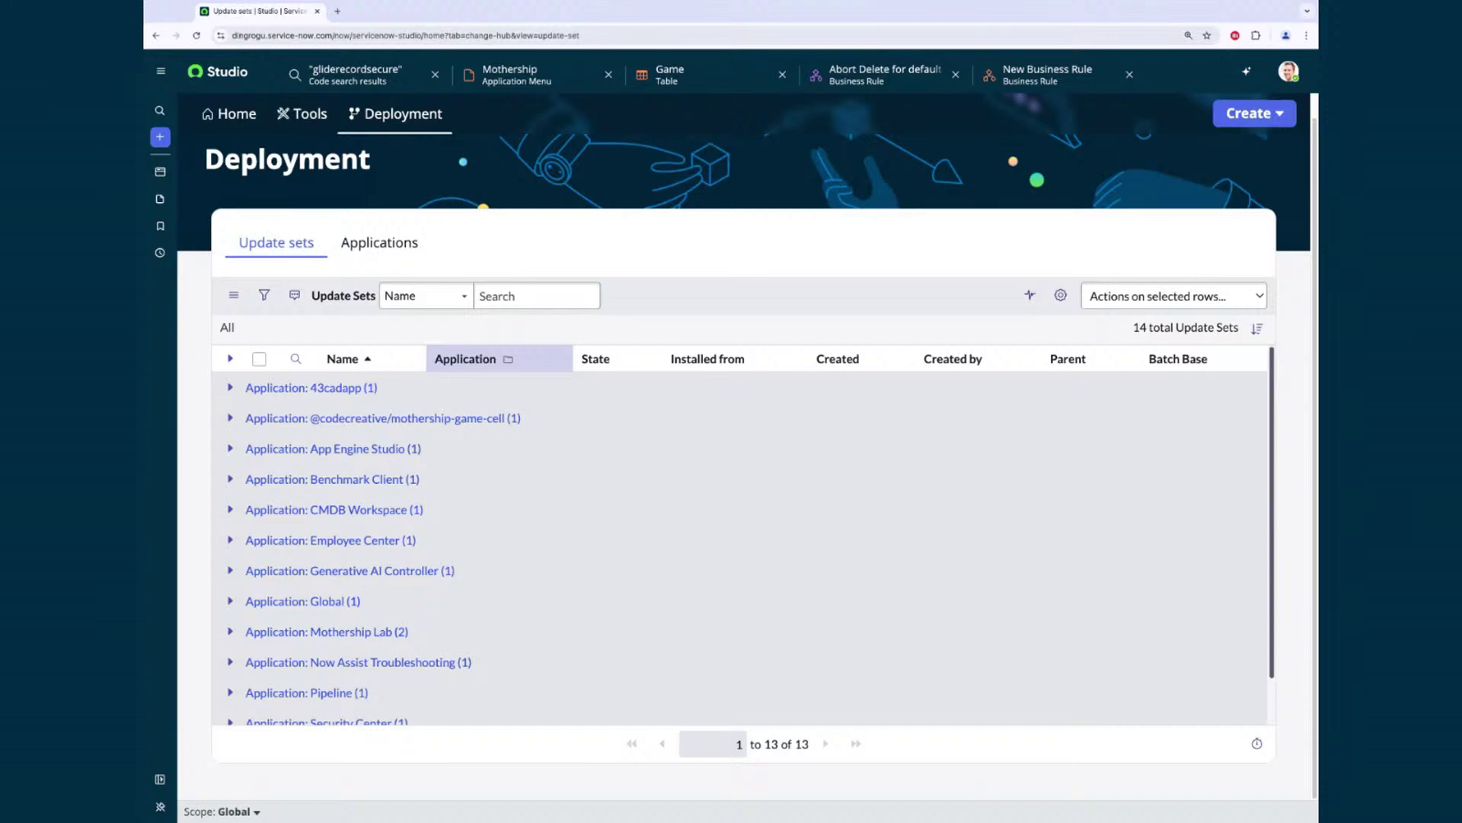
In the "gliderecordsecure" code search results, collapse the Widget group, expand Script Include, and open the AccessValidator file
click(355, 75)
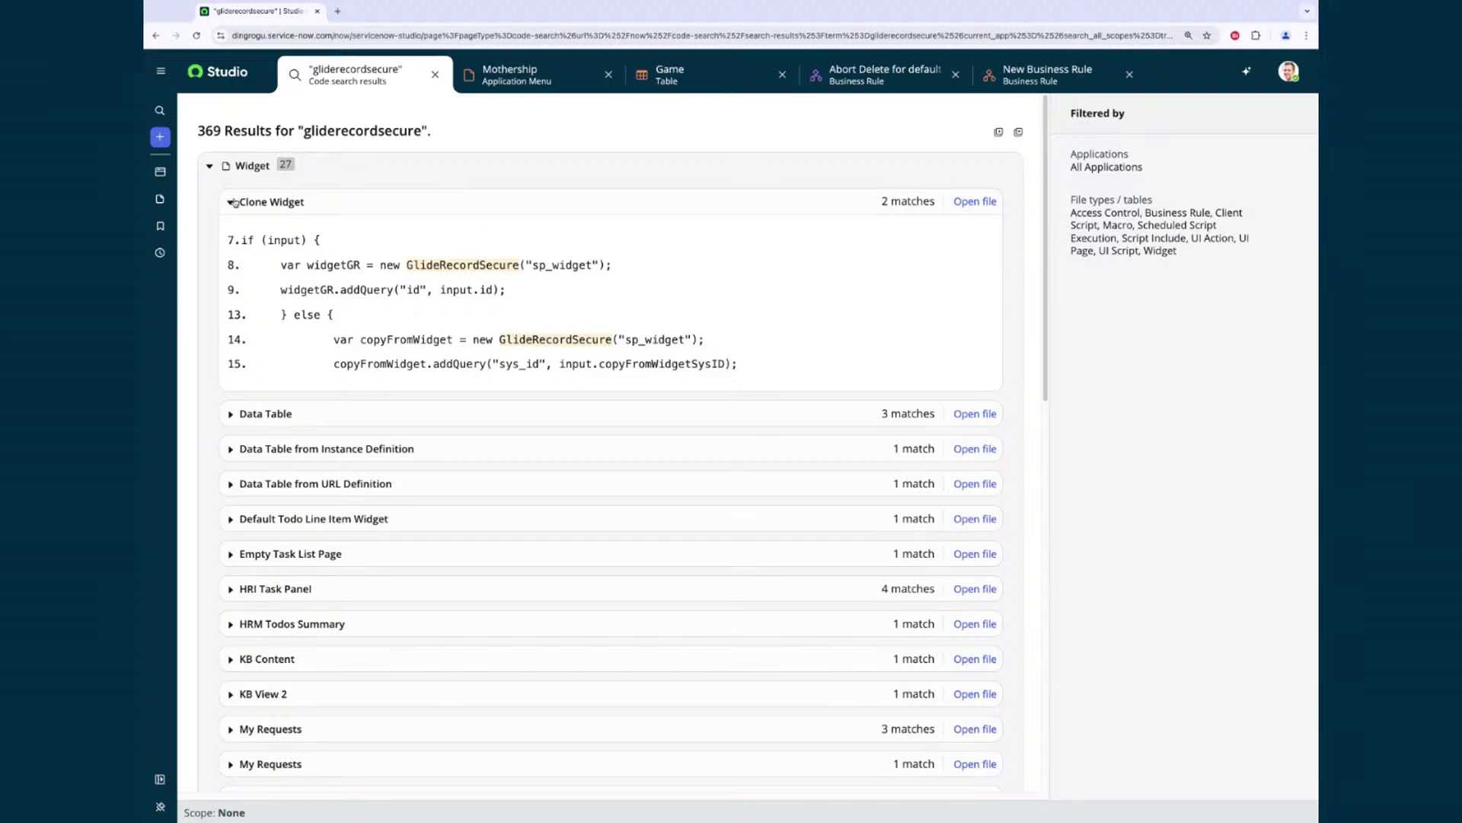
click(211, 166)
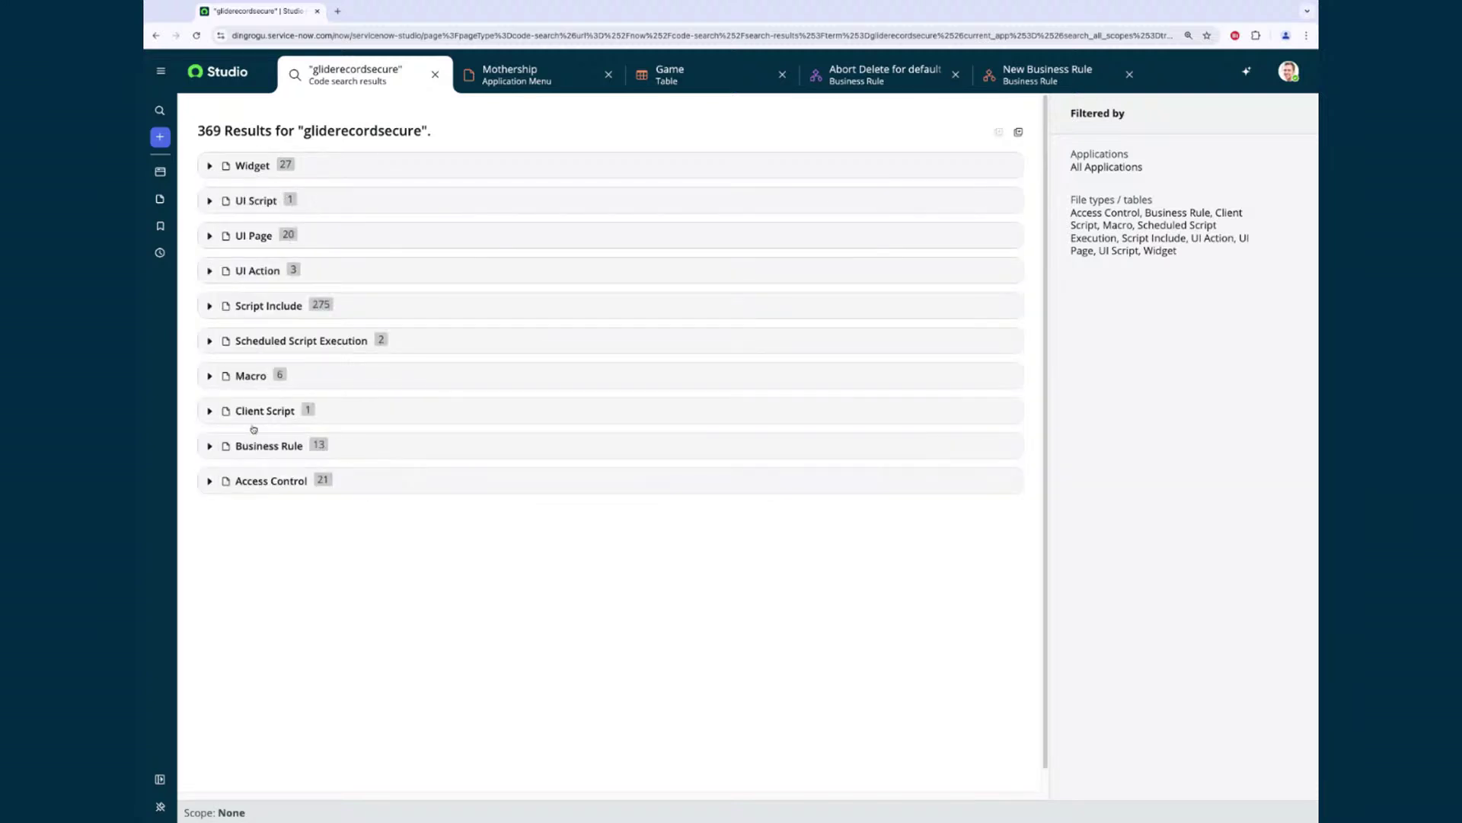
click(211, 306)
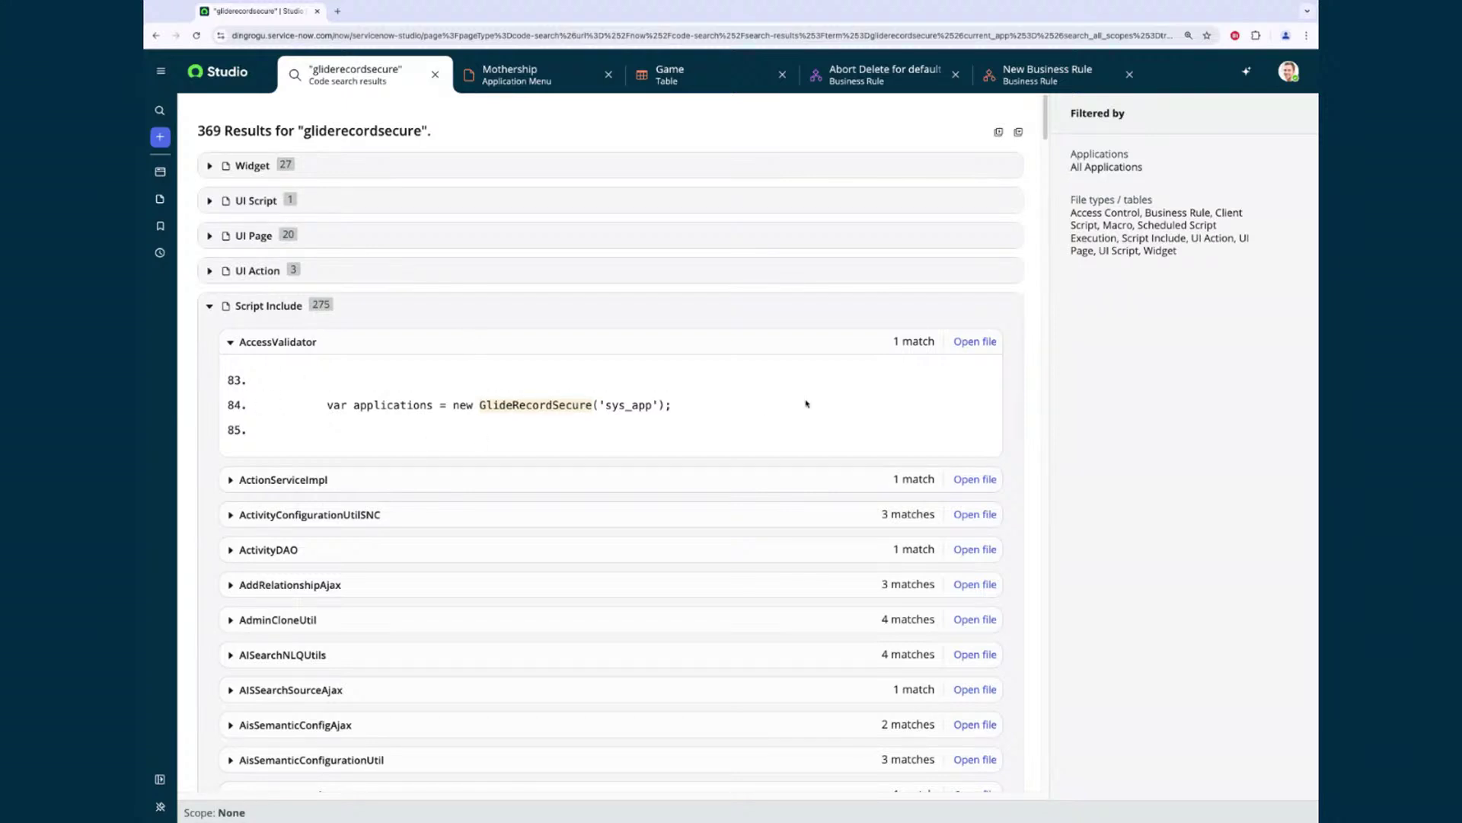
click(979, 342)
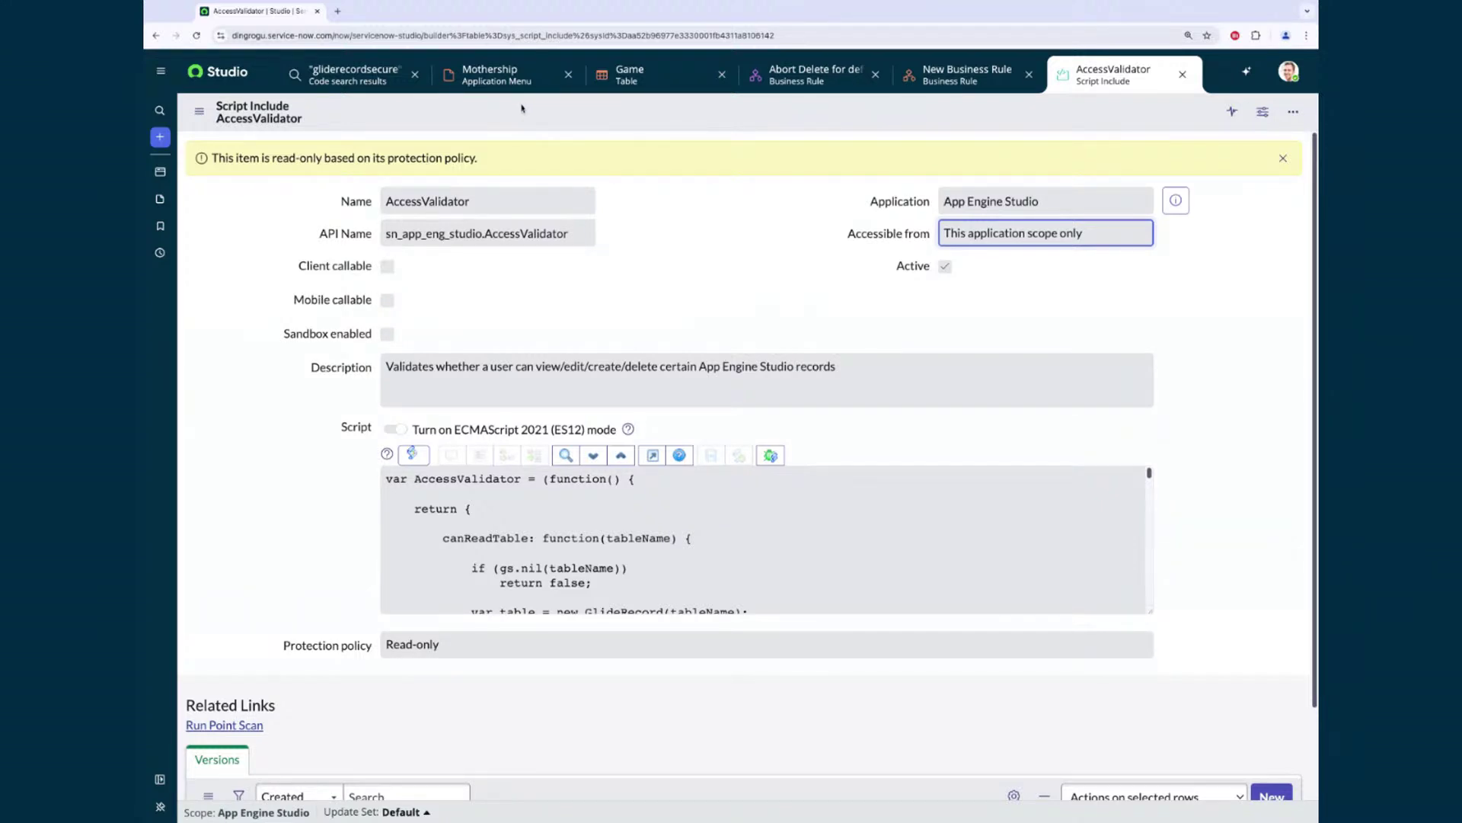
Expand the Data tables of the Mothership Lab app and open the Game and Game Event tables
click(160, 172)
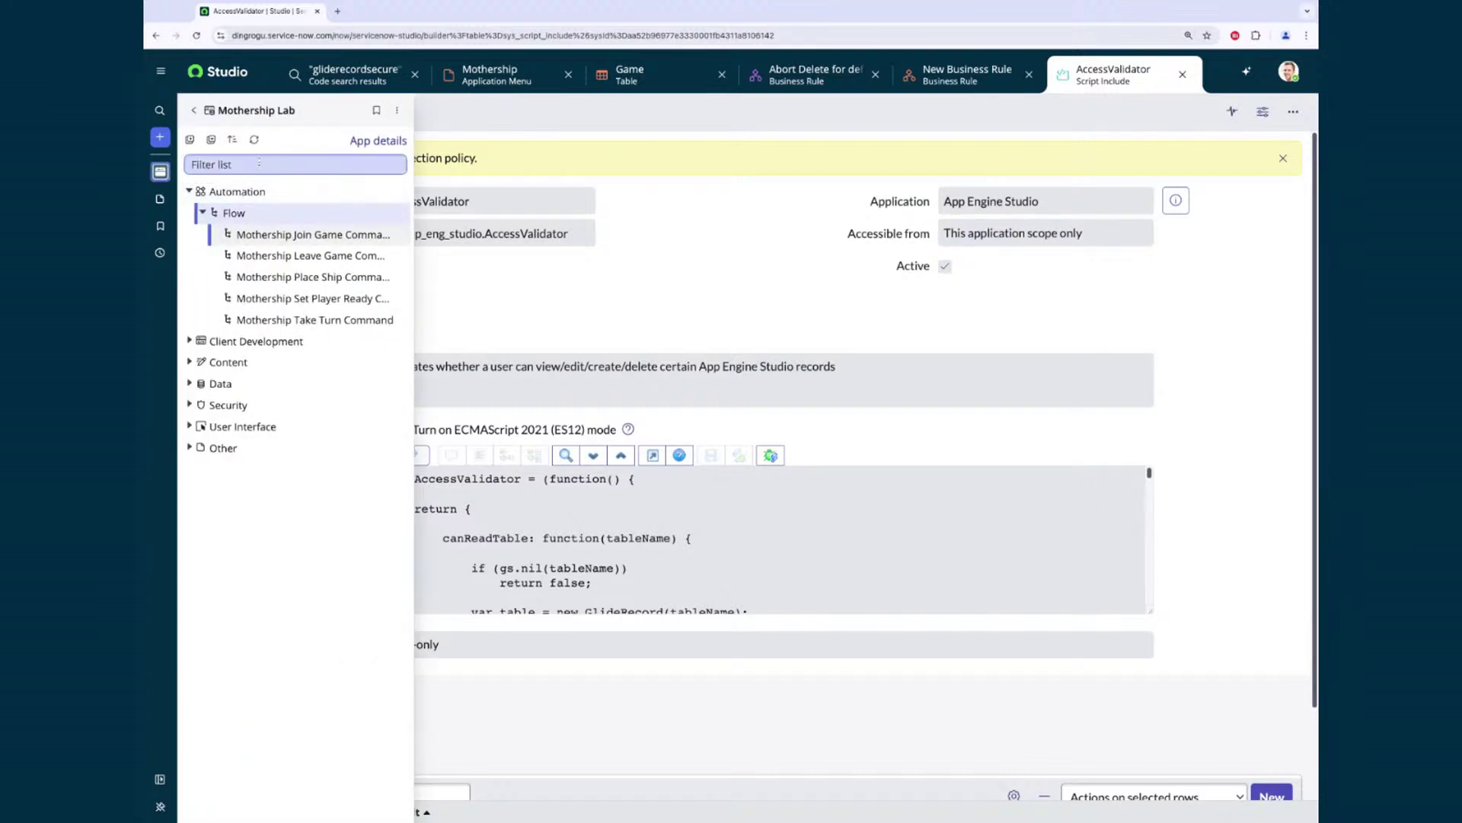
click(191, 384)
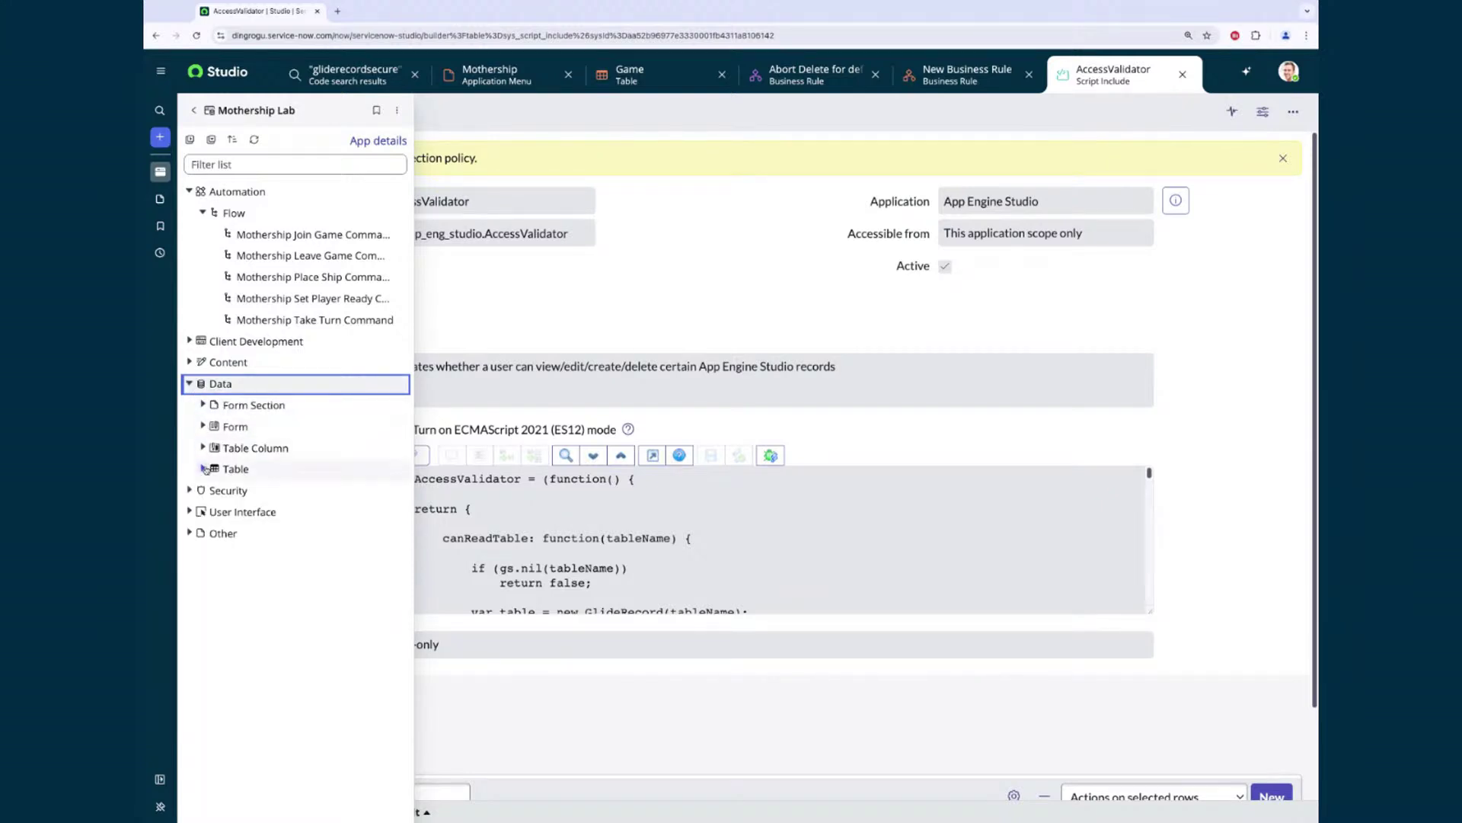
click(238, 469)
click(250, 491)
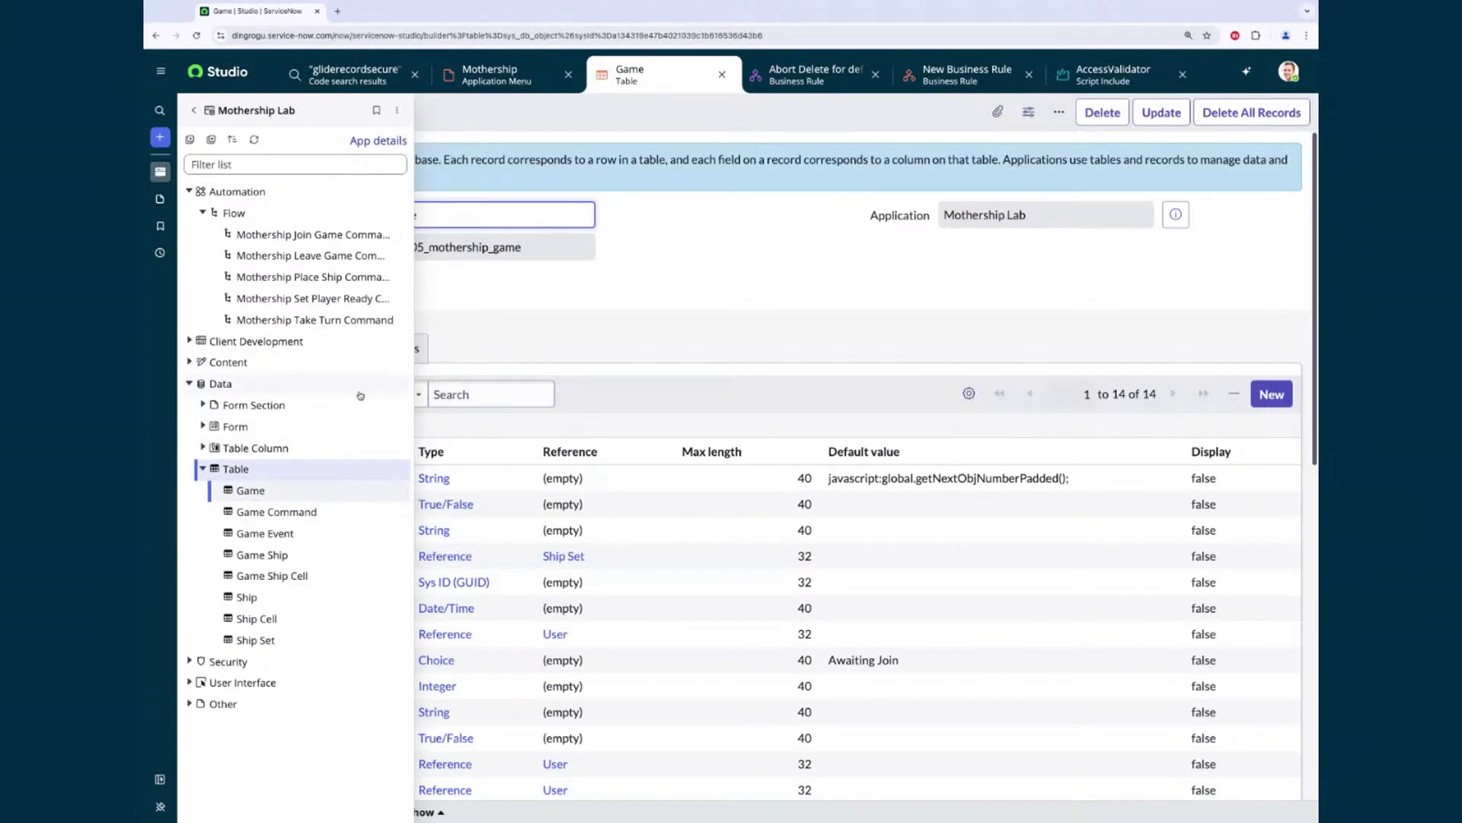
click(249, 534)
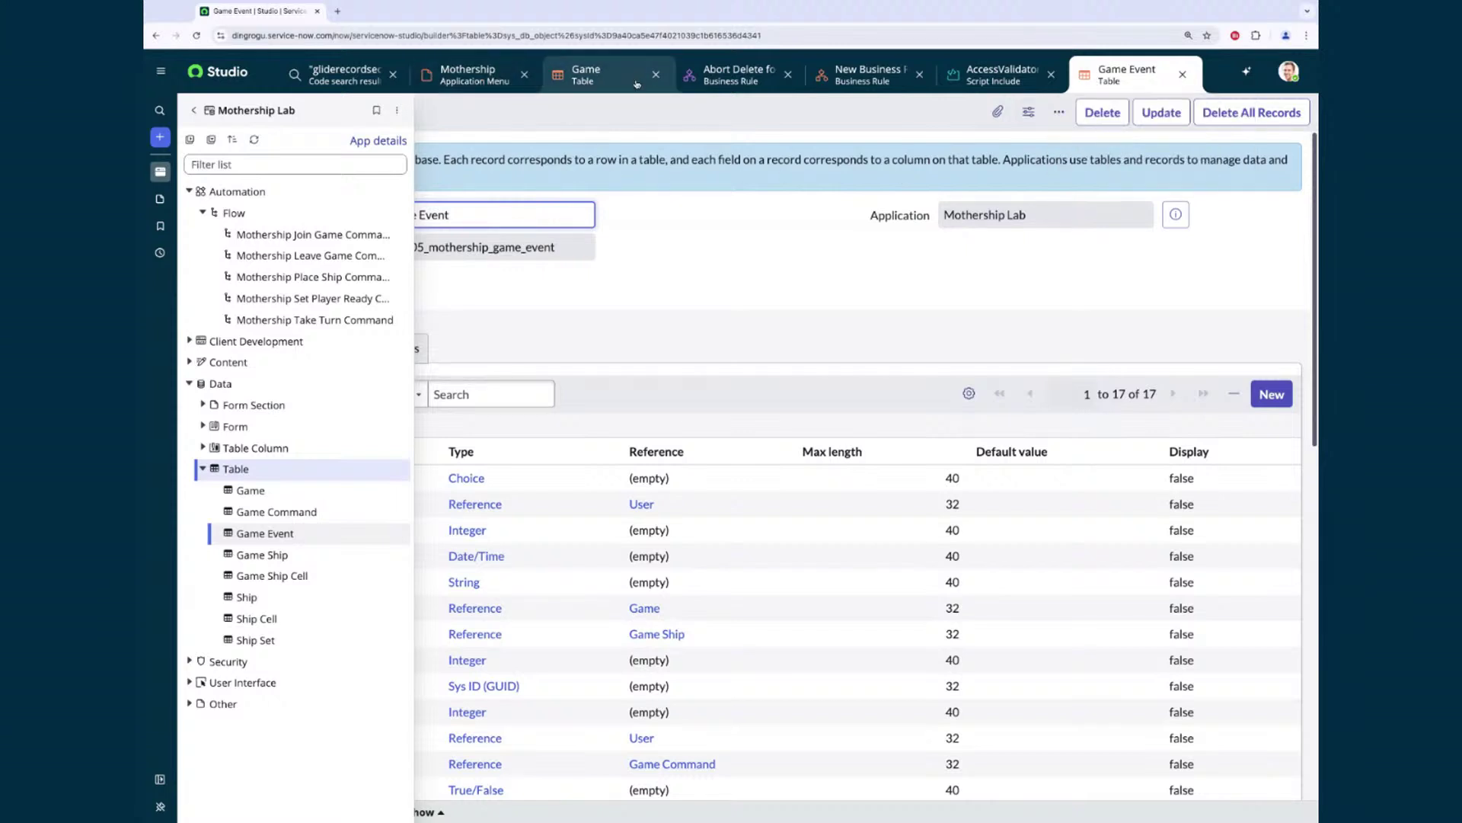
Turn on "Group tabs by app scope" in the Studio settings and close the settings dialog
click(1287, 74)
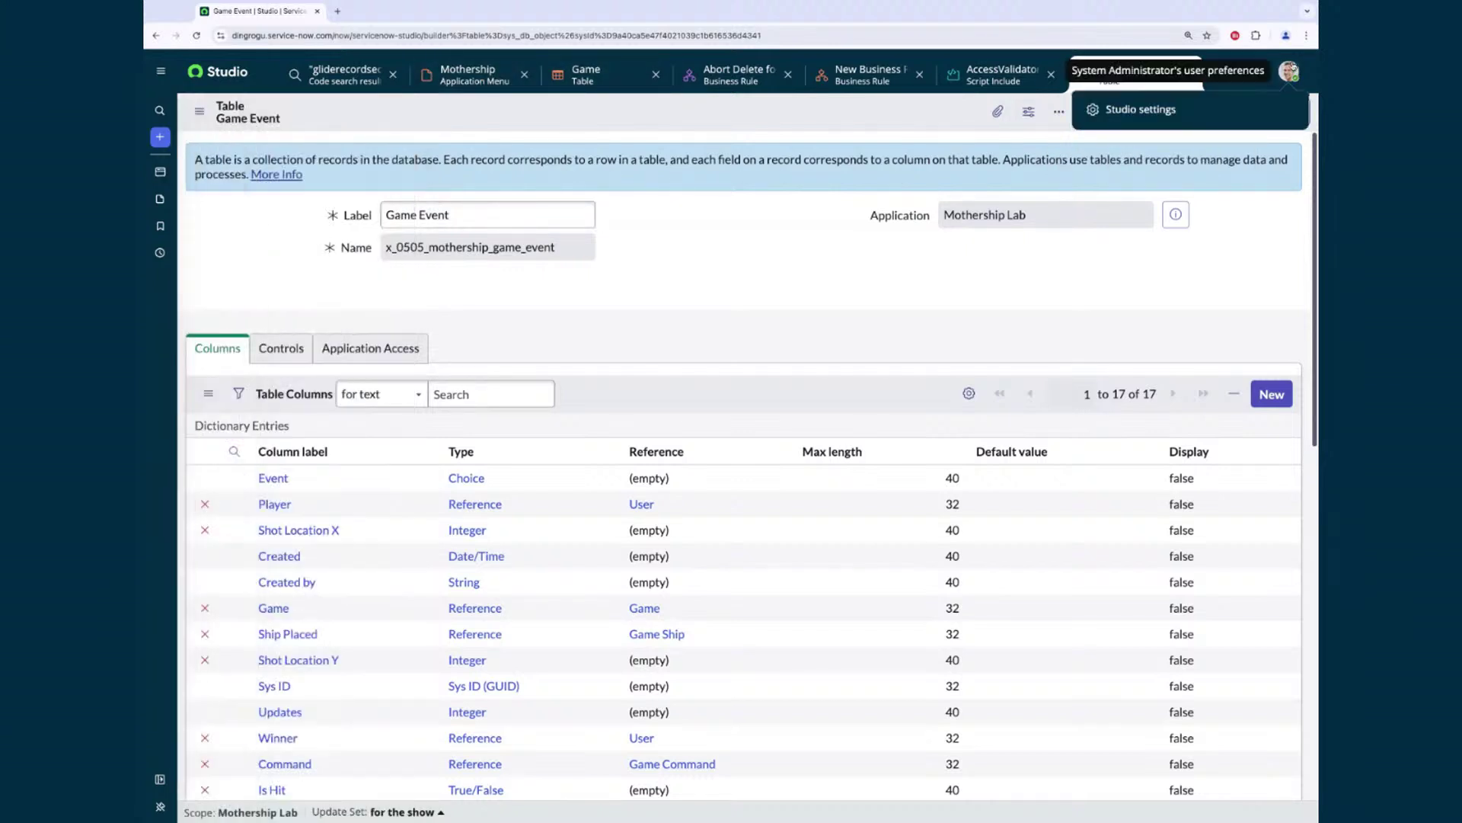
click(1140, 109)
click(679, 296)
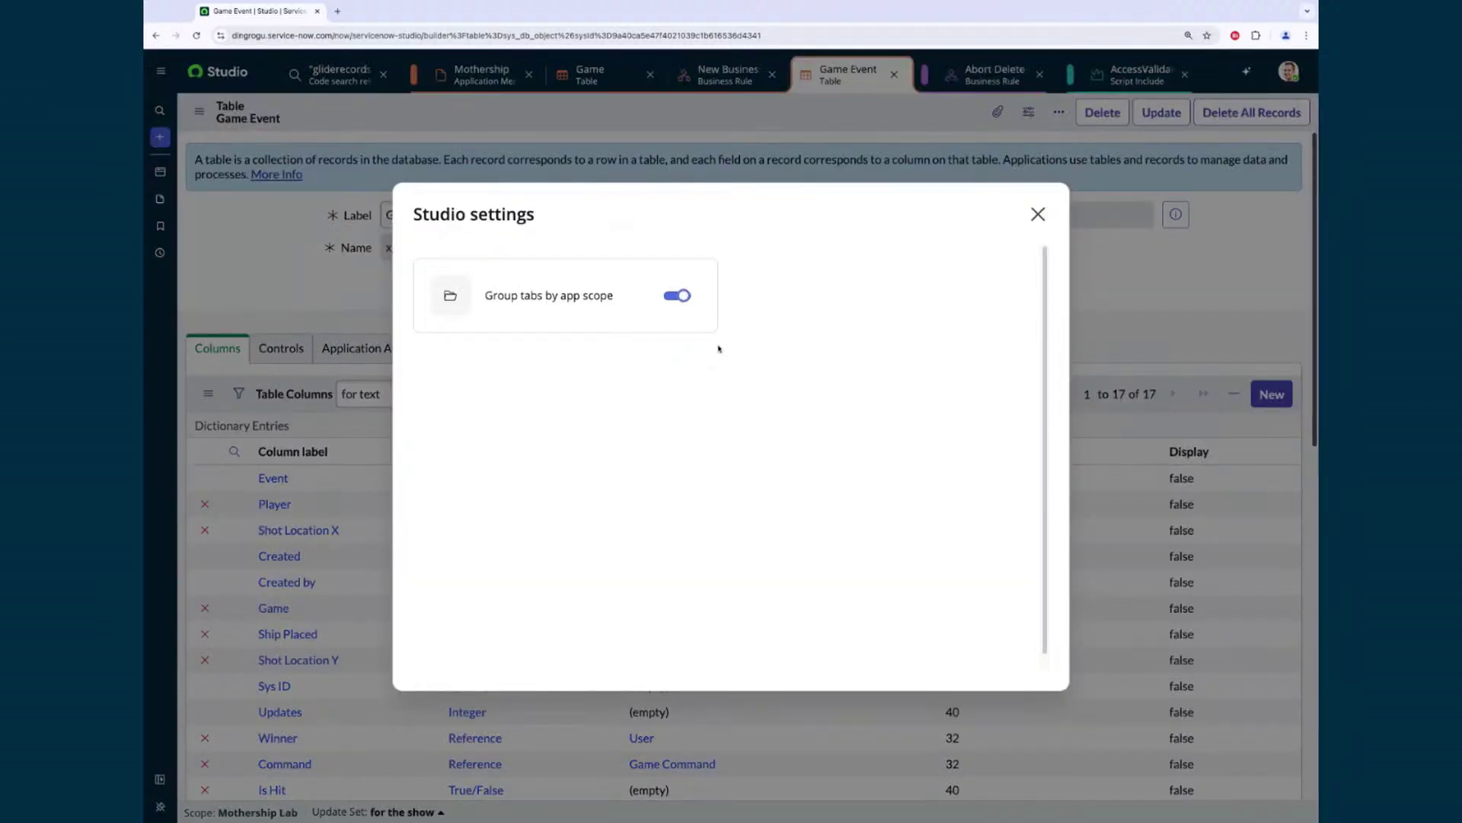
click(1038, 214)
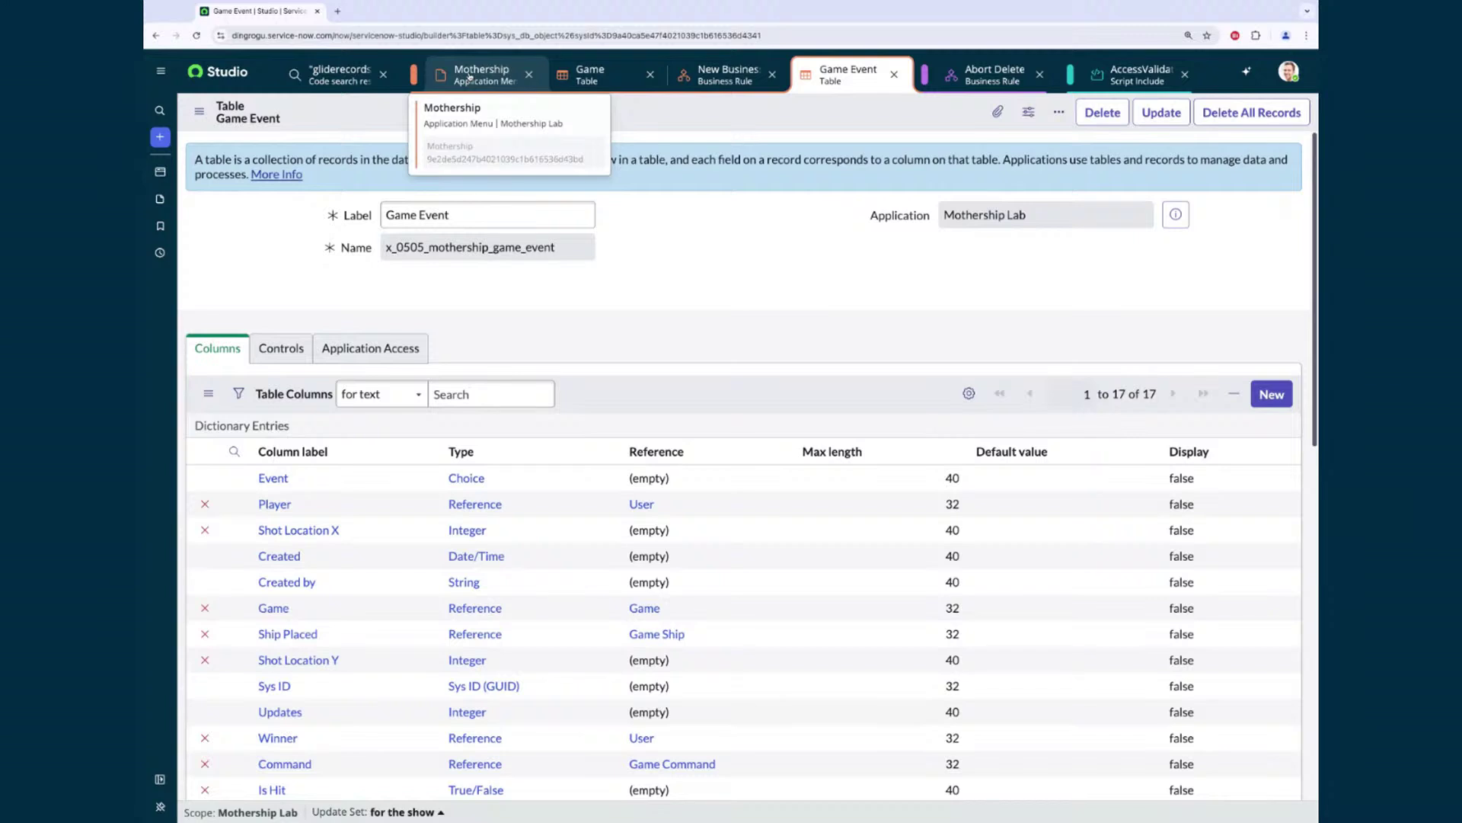